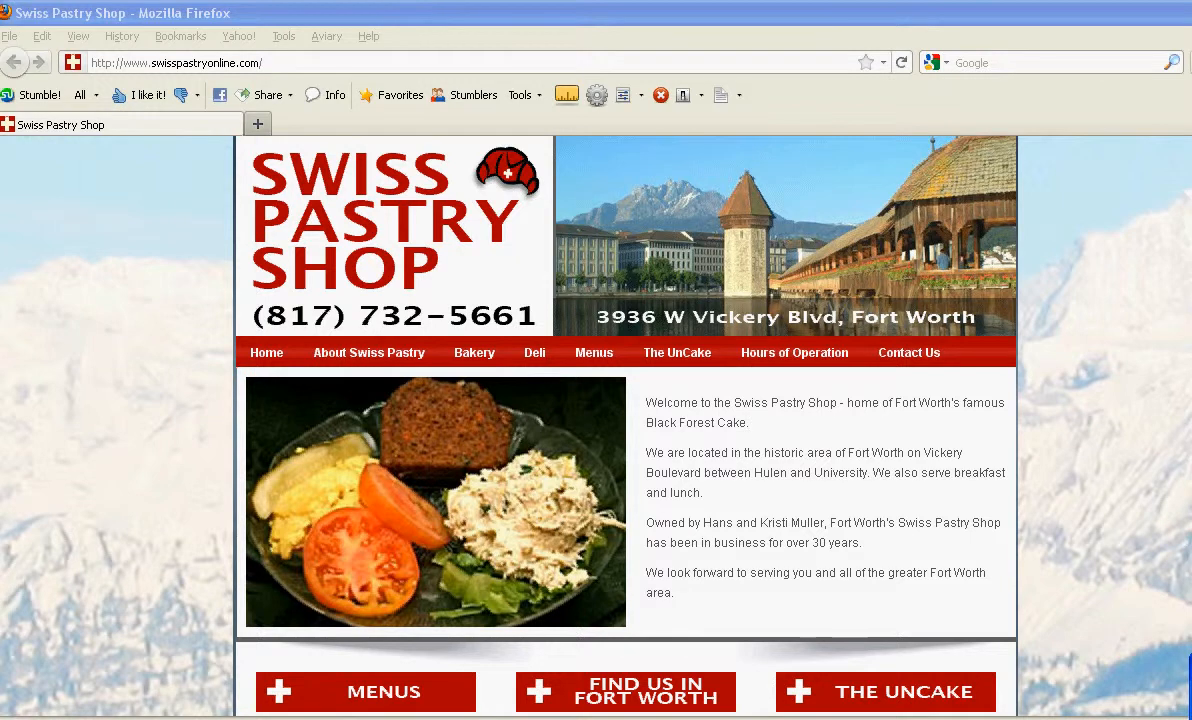
Step: Switch to the menu updates PDF in Adobe Acrobat and review the pages listed under Bakery Menu and Cake Prices Menu
{"action": "key", "text": "alt+Tab"}
{"action": "key", "text": "alt+Tab"}
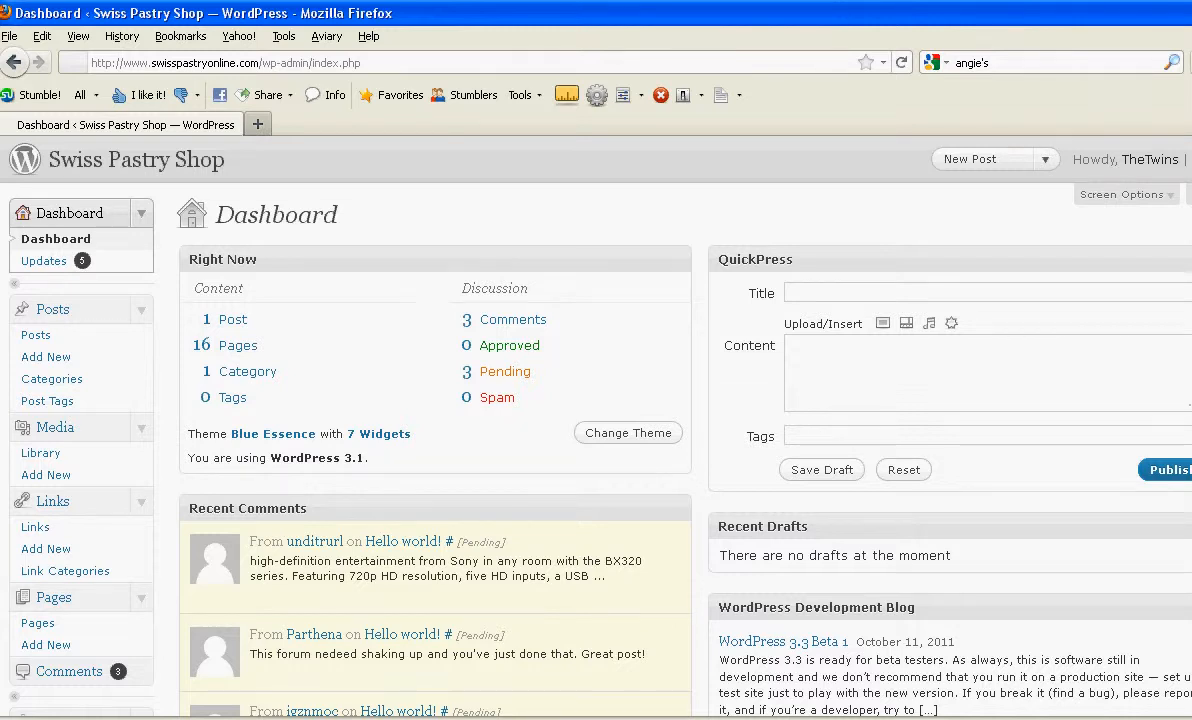
{"action": "key", "text": "alt+Tab"}
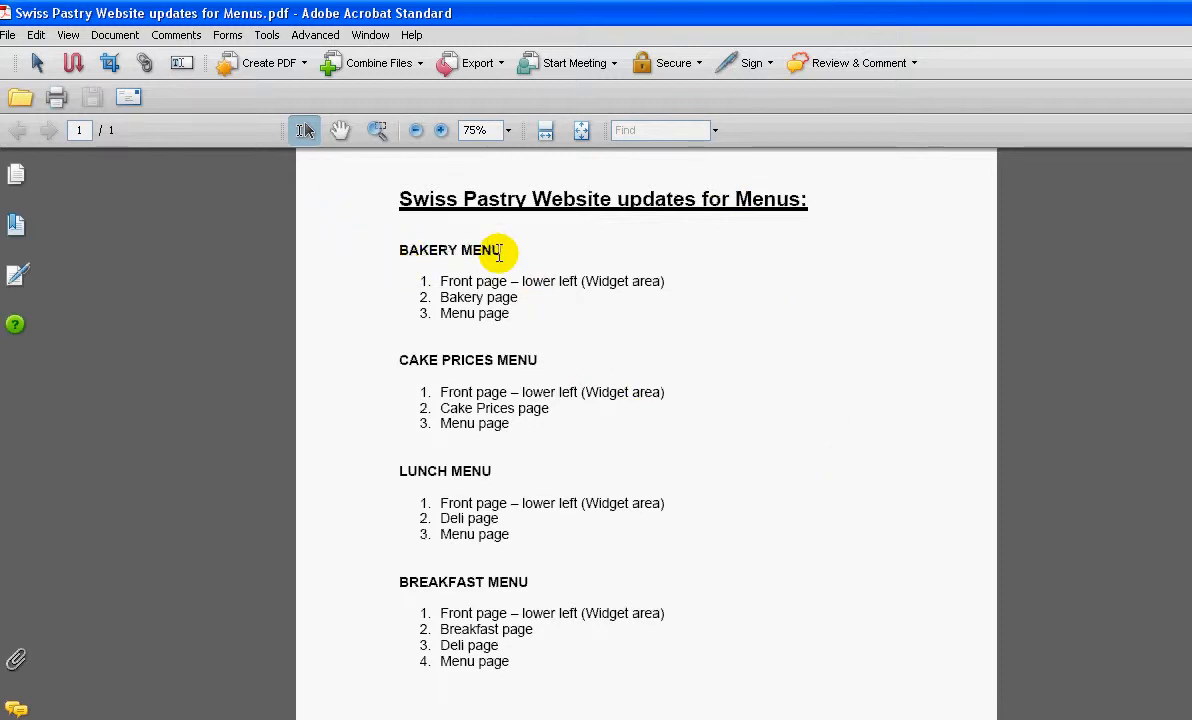
{"action": "left_click_drag", "start_coordinate": [500, 251], "coordinate": [399, 249]}
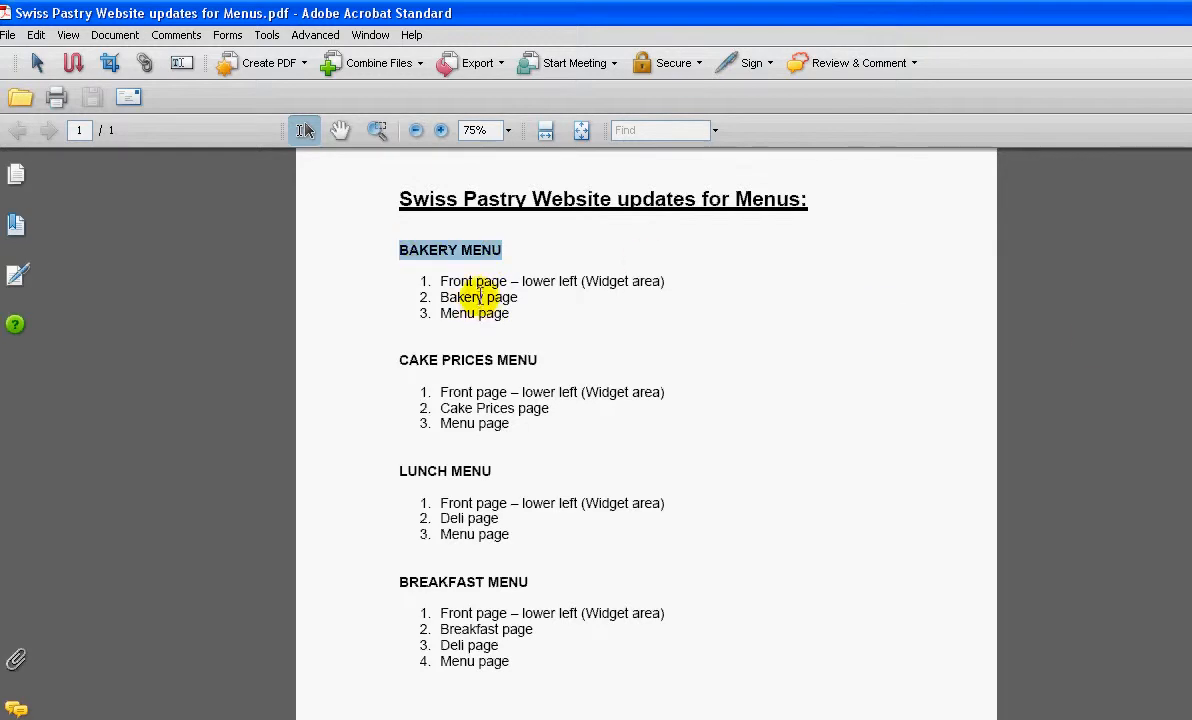
{"action": "left_click", "coordinate": [512, 315]}
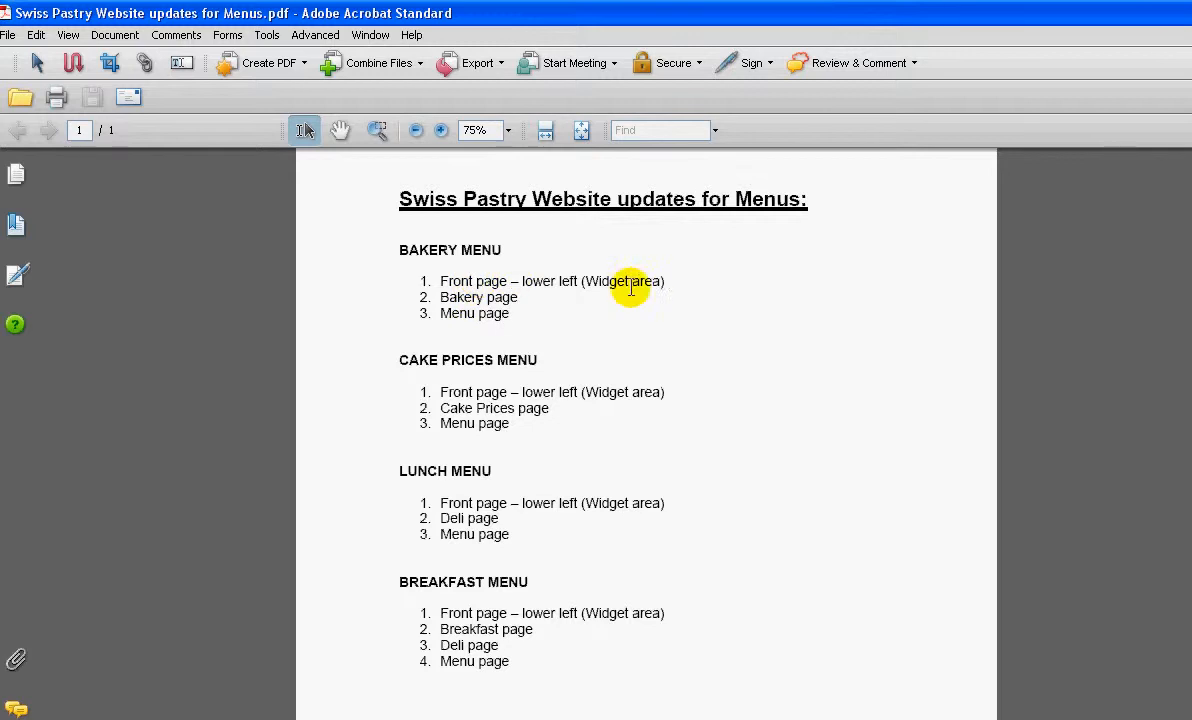
{"action": "left_click_drag", "start_coordinate": [388, 357], "coordinate": [492, 359]}
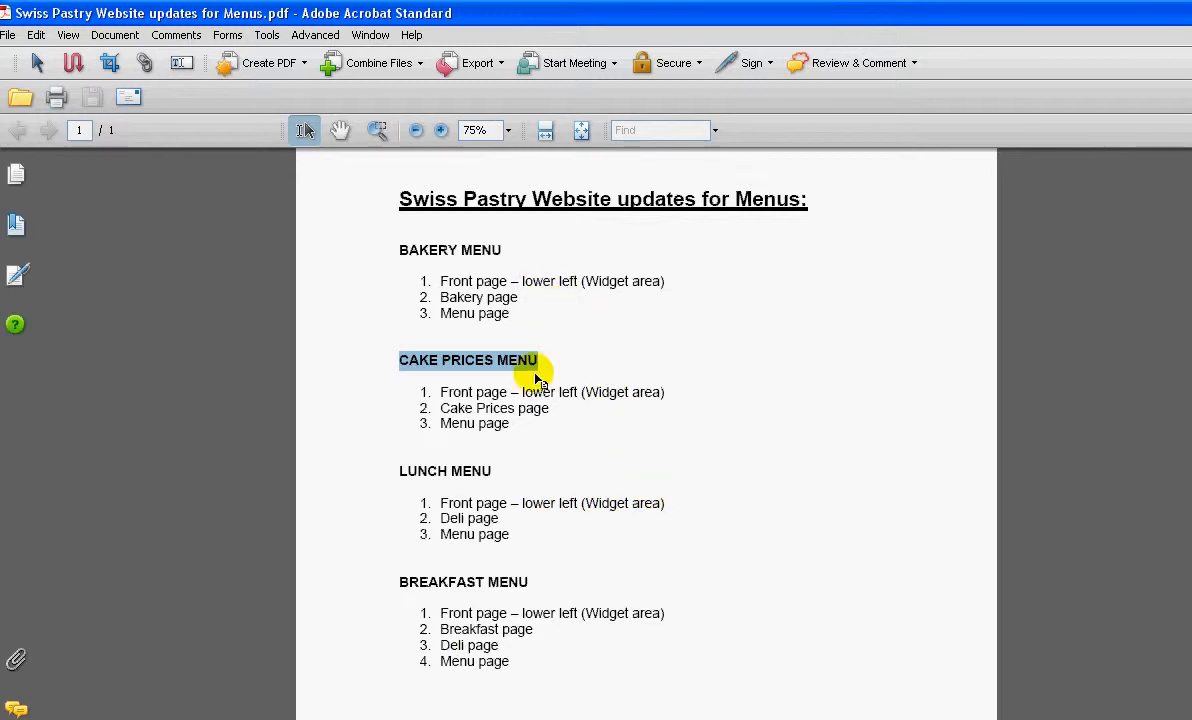
Step: Review the pages listed under Lunch Menu and Breakfast Menu in the updates PDF
{"action": "key", "text": "alt+Tab"}
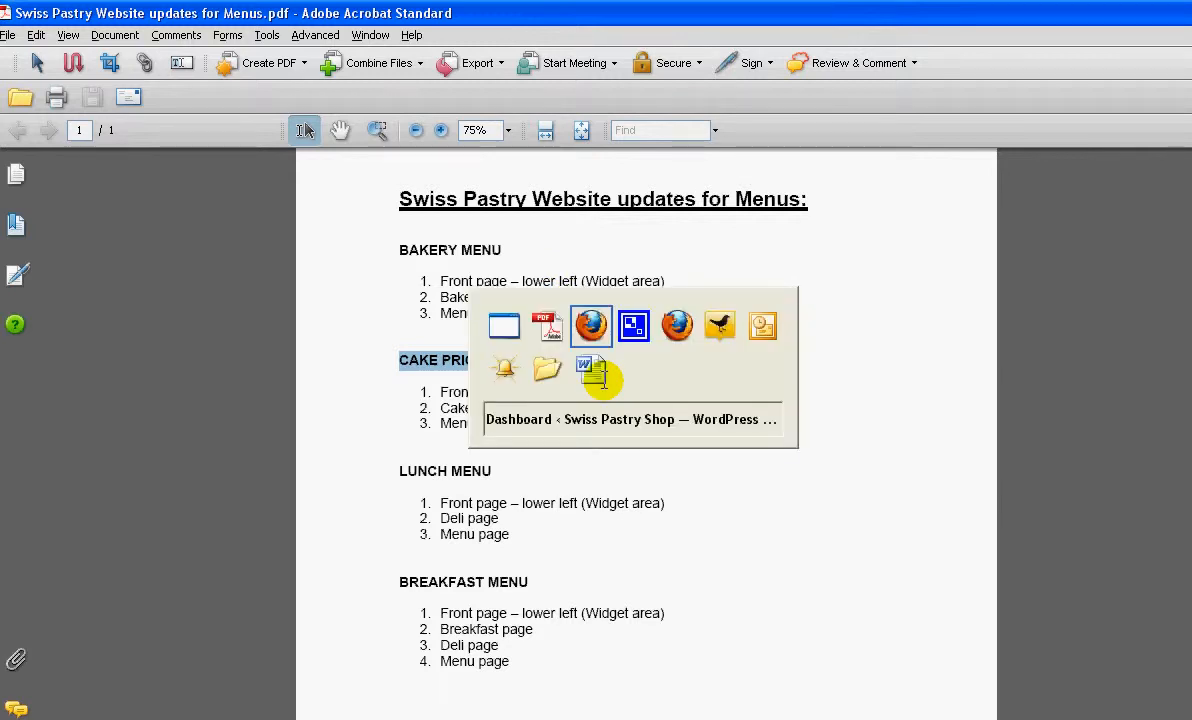
{"action": "key", "text": "alt+Tab"}
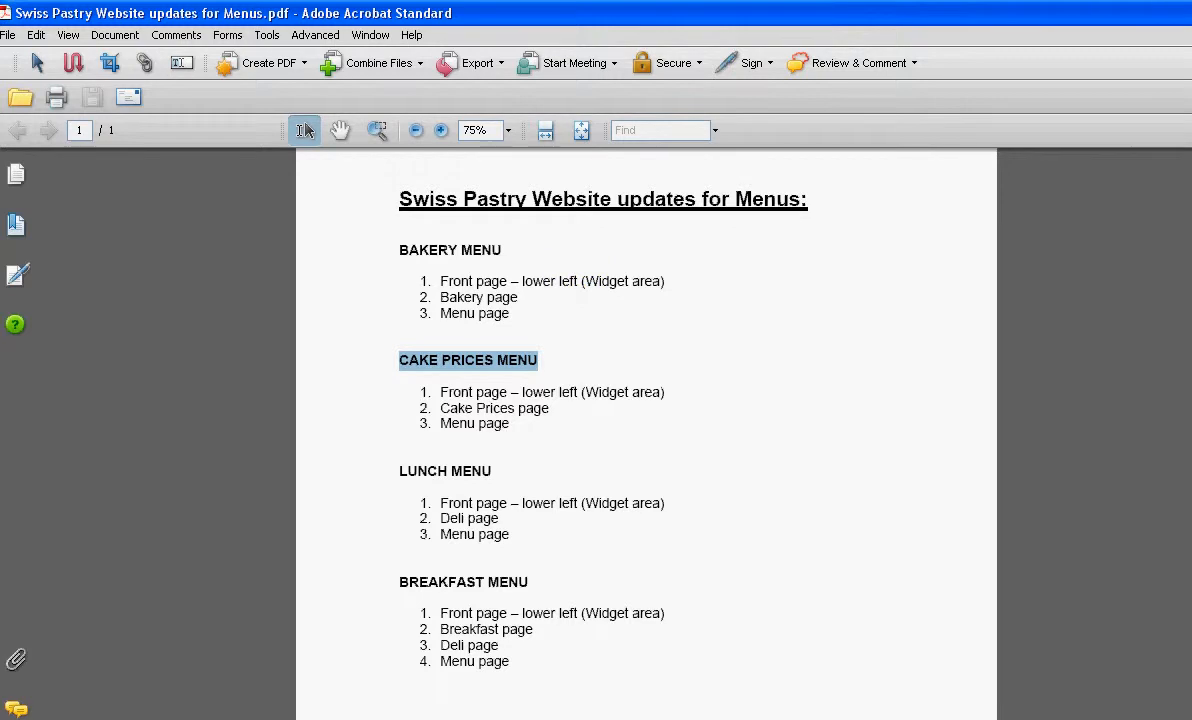
{"action": "key", "text": "alt+Tab"}
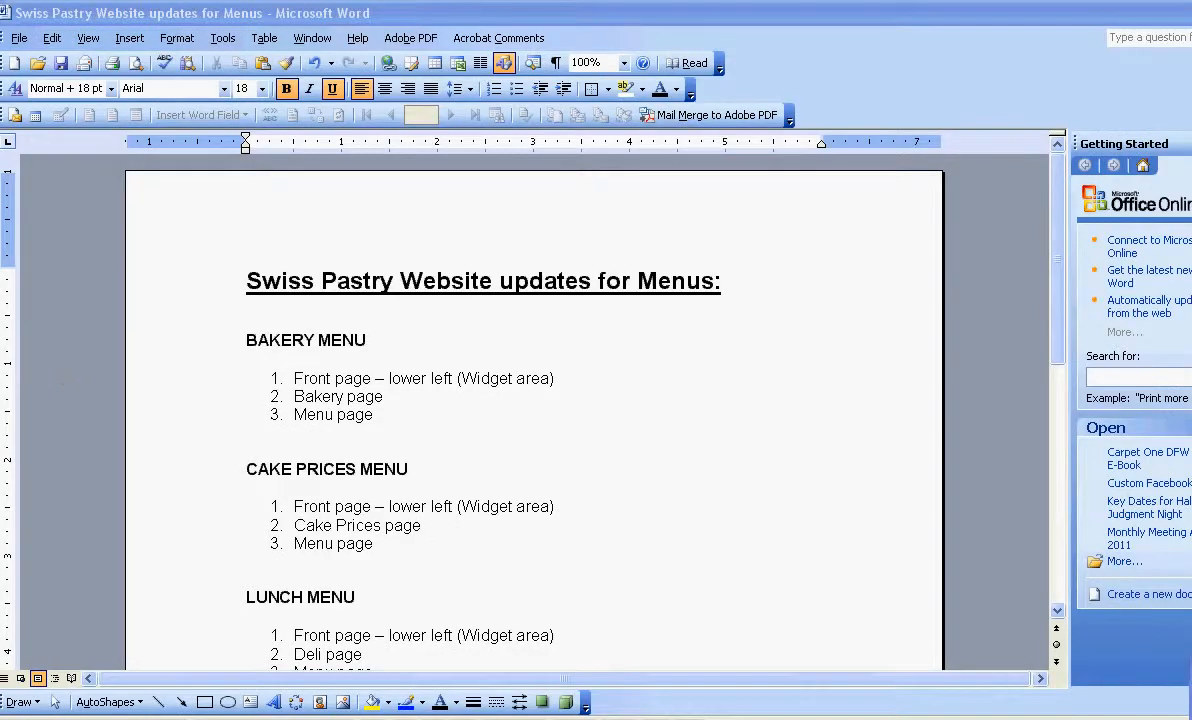
{"action": "key", "text": "super+d"}
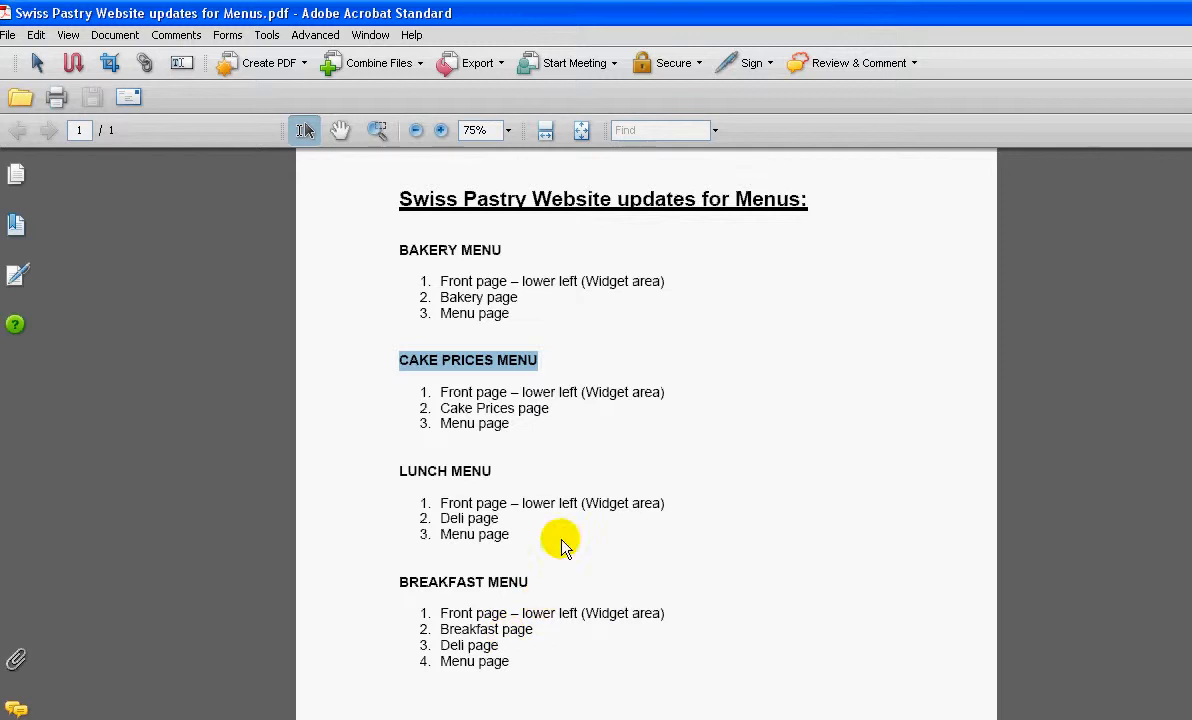
{"action": "left_click_drag", "start_coordinate": [512, 536], "coordinate": [427, 520]}
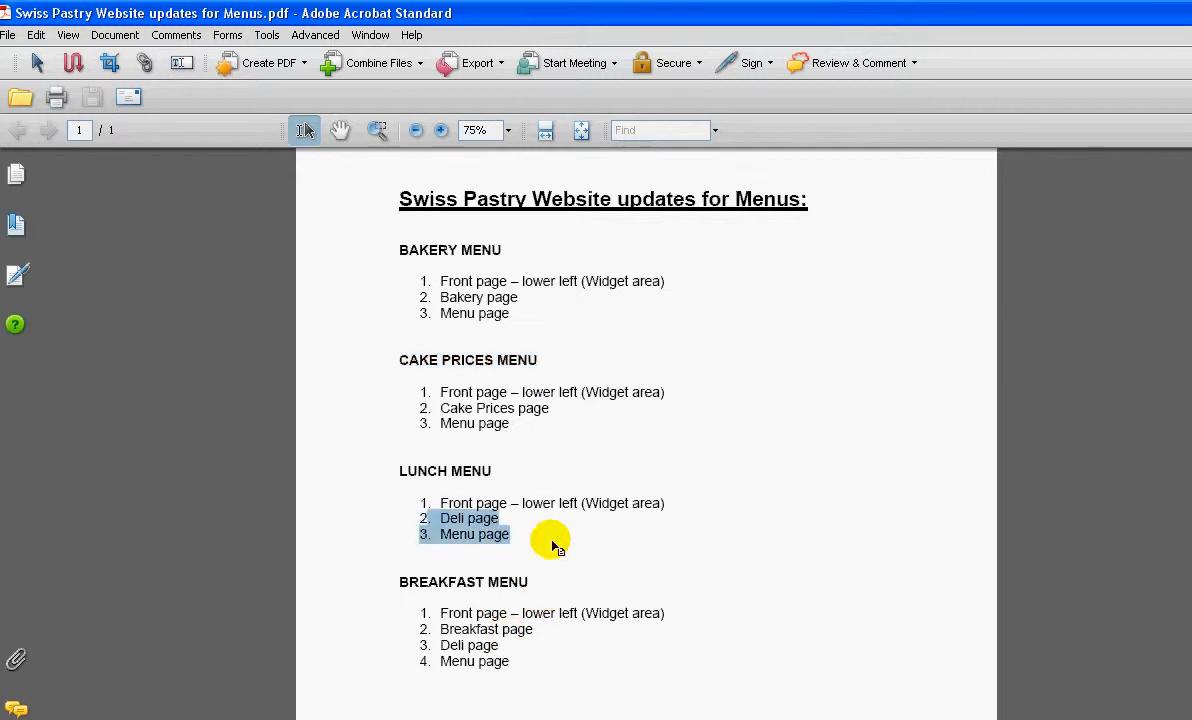
{"action": "left_click_drag", "start_coordinate": [510, 662], "coordinate": [426, 659]}
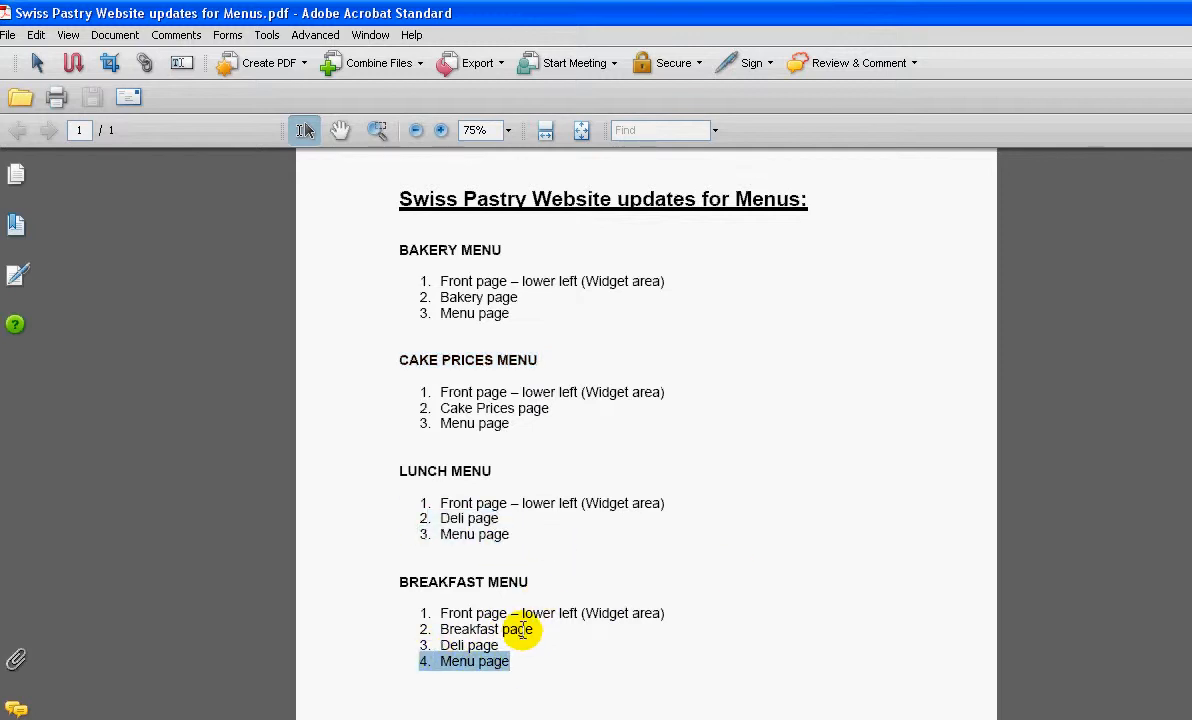
{"action": "left_click_drag", "start_coordinate": [534, 630], "coordinate": [555, 616]}
Step: Switch to the Swiss Pastry Shop website in Firefox and examine the Menus widget area on the front page
{"action": "key", "text": "alt+Tab"}
{"action": "key", "text": "alt+Tab"}
{"action": "key", "text": "alt+Tab"}
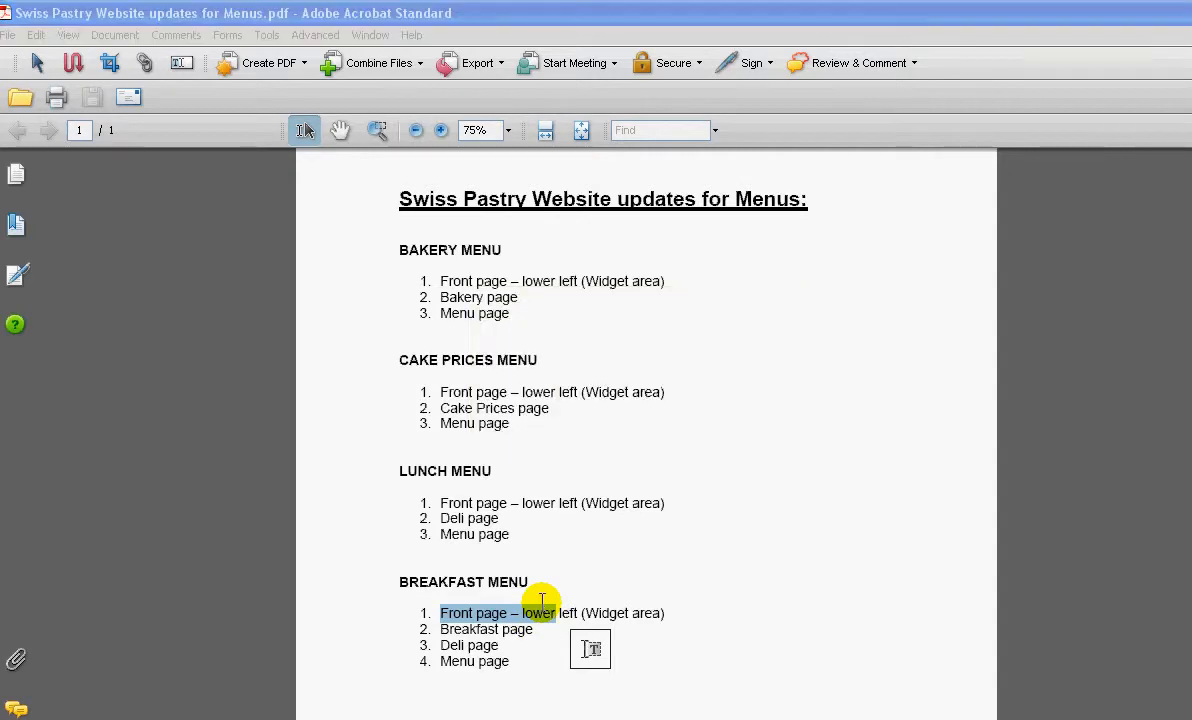
{"action": "scroll", "coordinate": [833, 524], "scroll_direction": "down", "scroll_amount": 5}
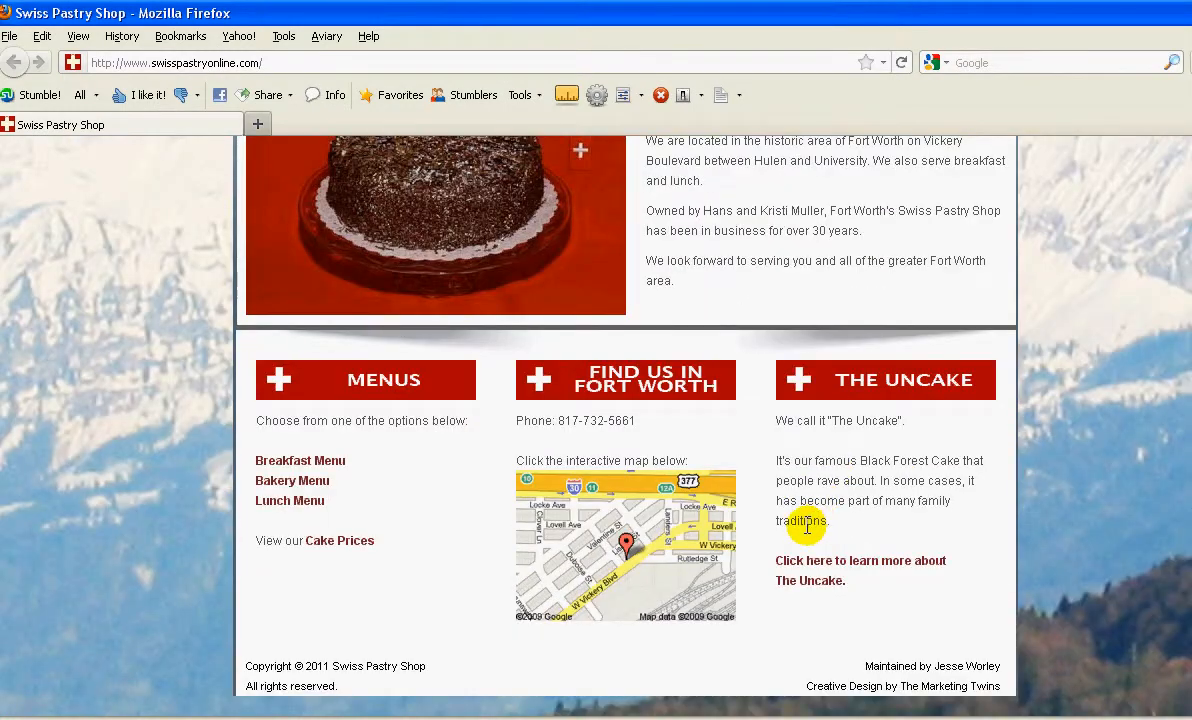
{"action": "scroll", "coordinate": [495, 455], "scroll_direction": "up", "scroll_amount": 3}
Step: Compare the PDF's front page entry for the Cake Prices Menu with the website's Cake Prices link in the Menus widget
{"action": "key", "text": "alt+Tab"}
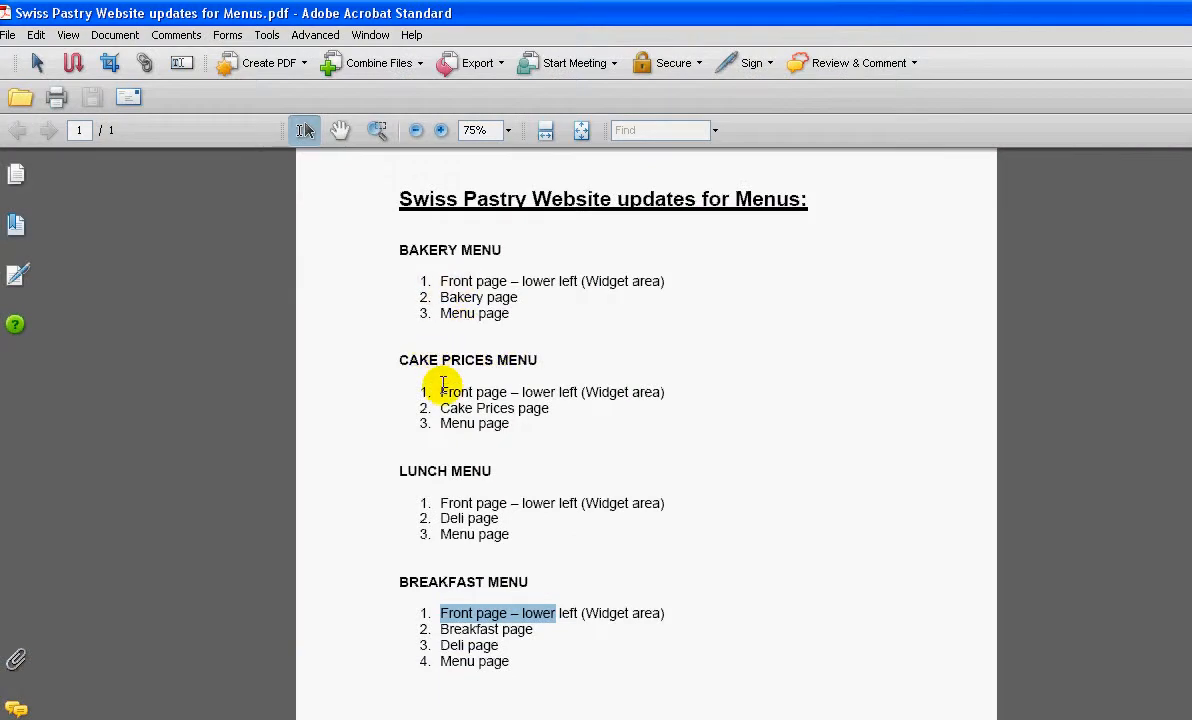
{"action": "left_click_drag", "start_coordinate": [438, 392], "coordinate": [667, 391]}
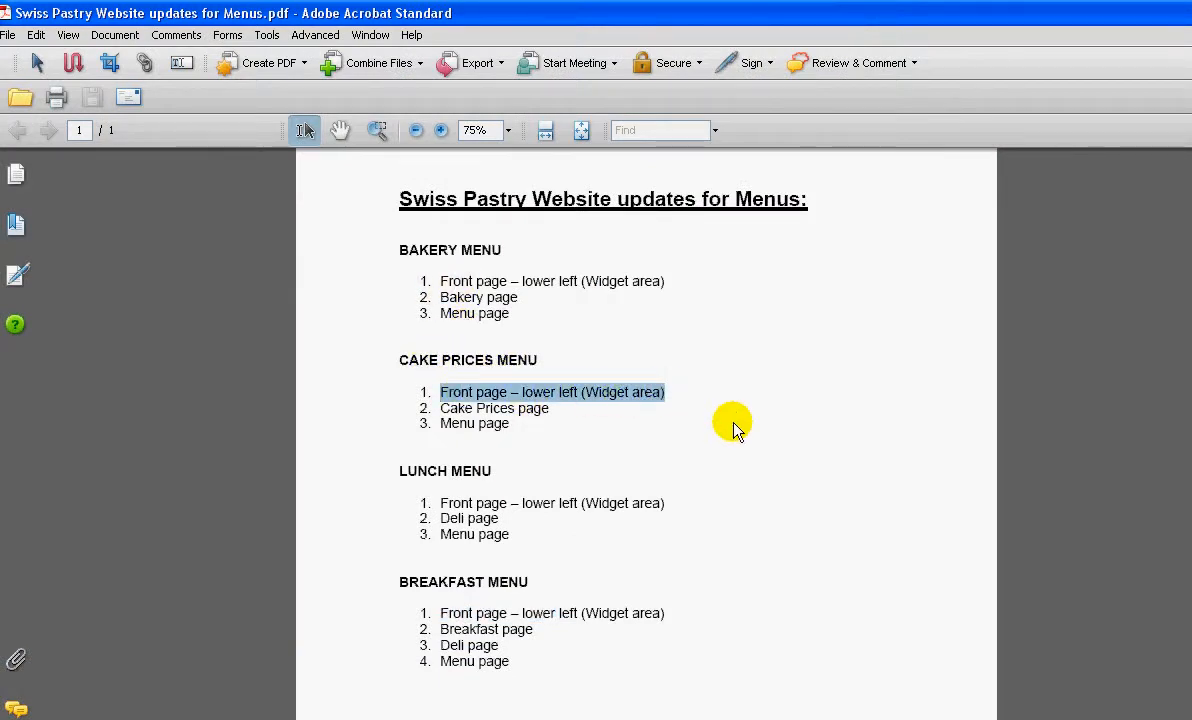
{"action": "key", "text": "alt+Tab"}
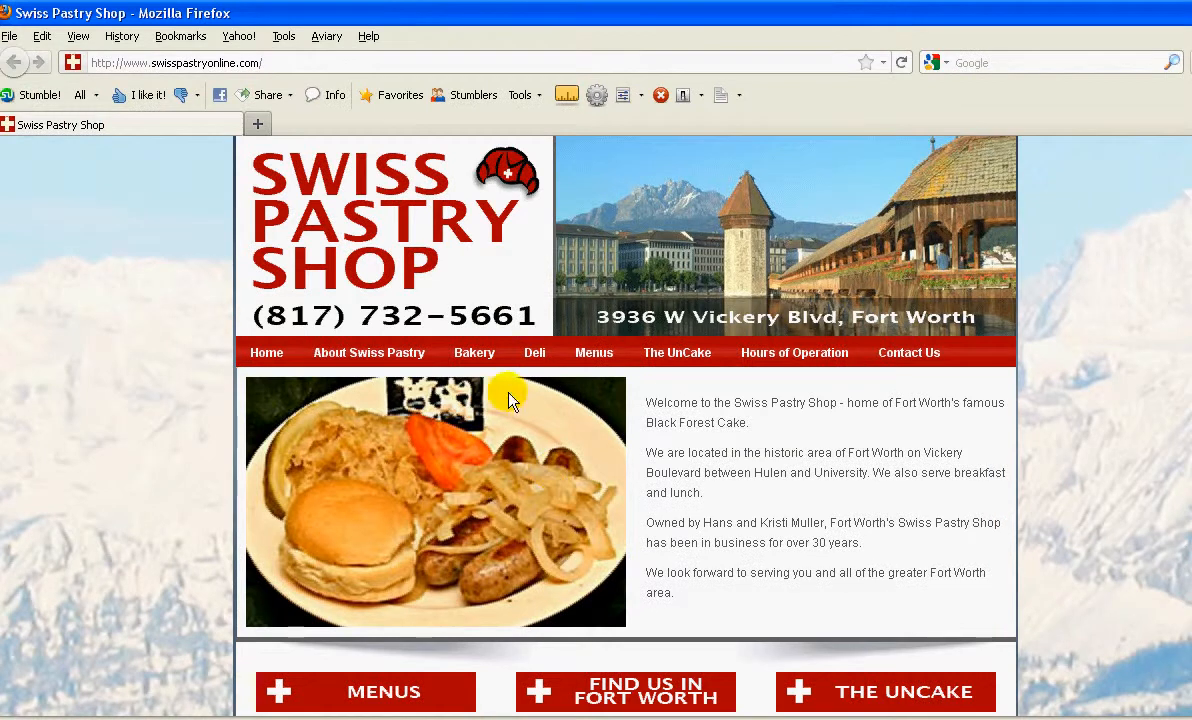
{"action": "scroll", "coordinate": [890, 173], "scroll_direction": "down", "scroll_amount": 2}
{"action": "scroll", "coordinate": [338, 412], "scroll_direction": "down", "scroll_amount": 2}
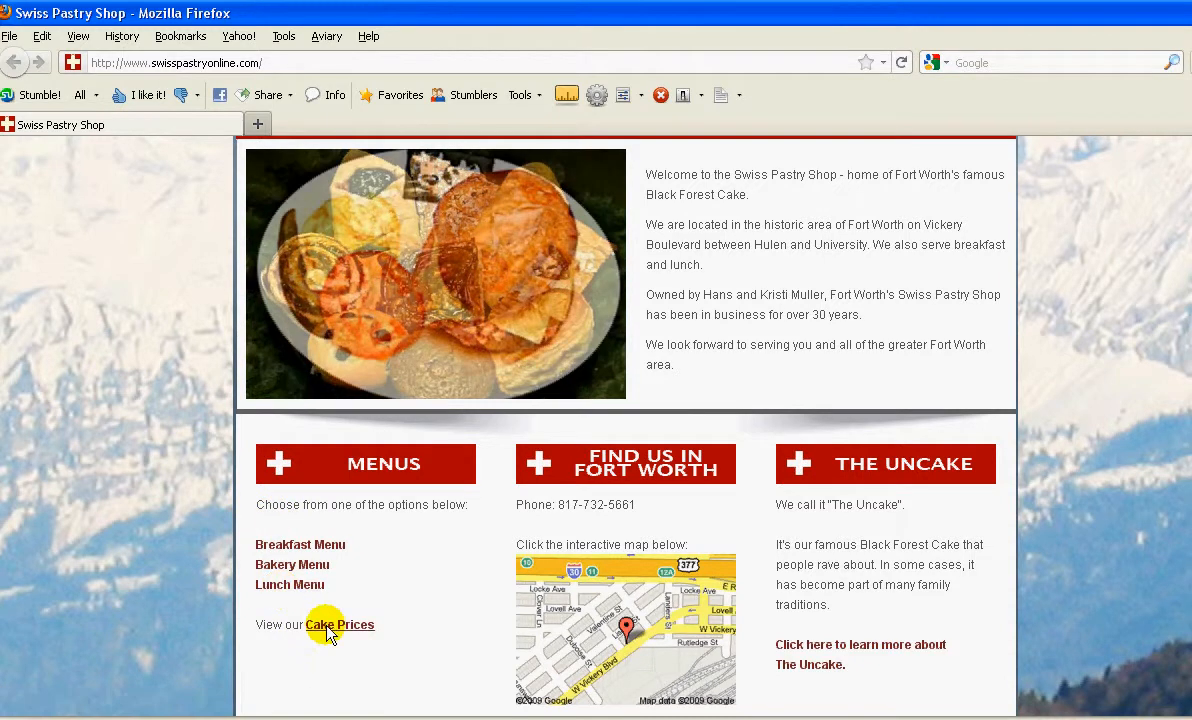
{"action": "scroll", "coordinate": [468, 532], "scroll_direction": "down", "scroll_amount": 2}
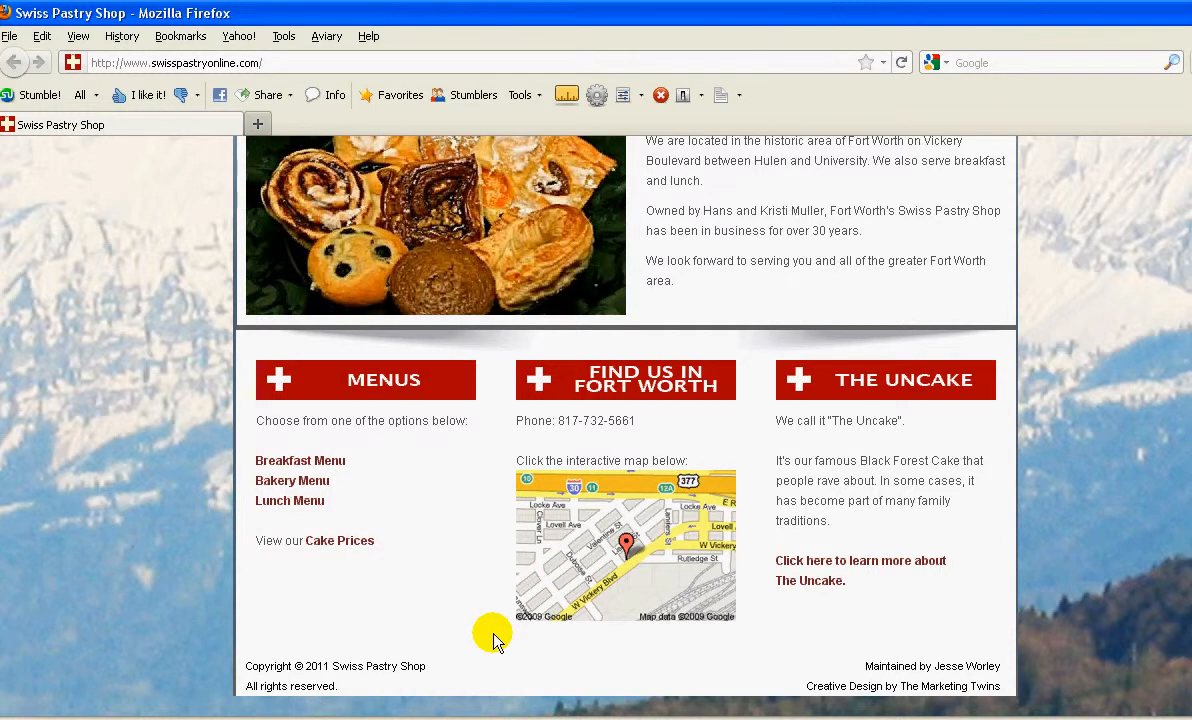
Step: Switch to the Swiss Pastry Shop WordPress dashboard in Firefox and open the page for uploading new media
{"action": "key", "text": "alt+Tab"}
{"action": "key", "text": "alt+Tab"}
{"action": "key", "text": "alt+Tab"}
{"action": "key", "text": "alt+Tab"}
{"action": "key", "text": "alt+Tab"}
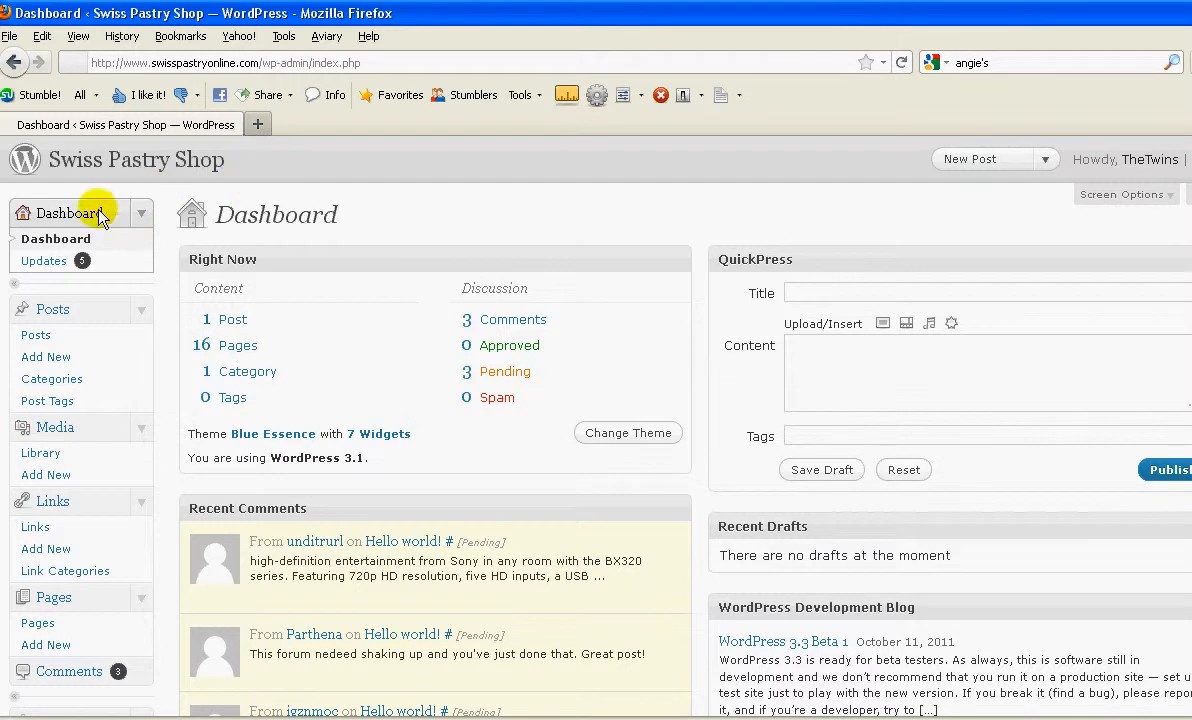
{"action": "left_click", "coordinate": [141, 428]}
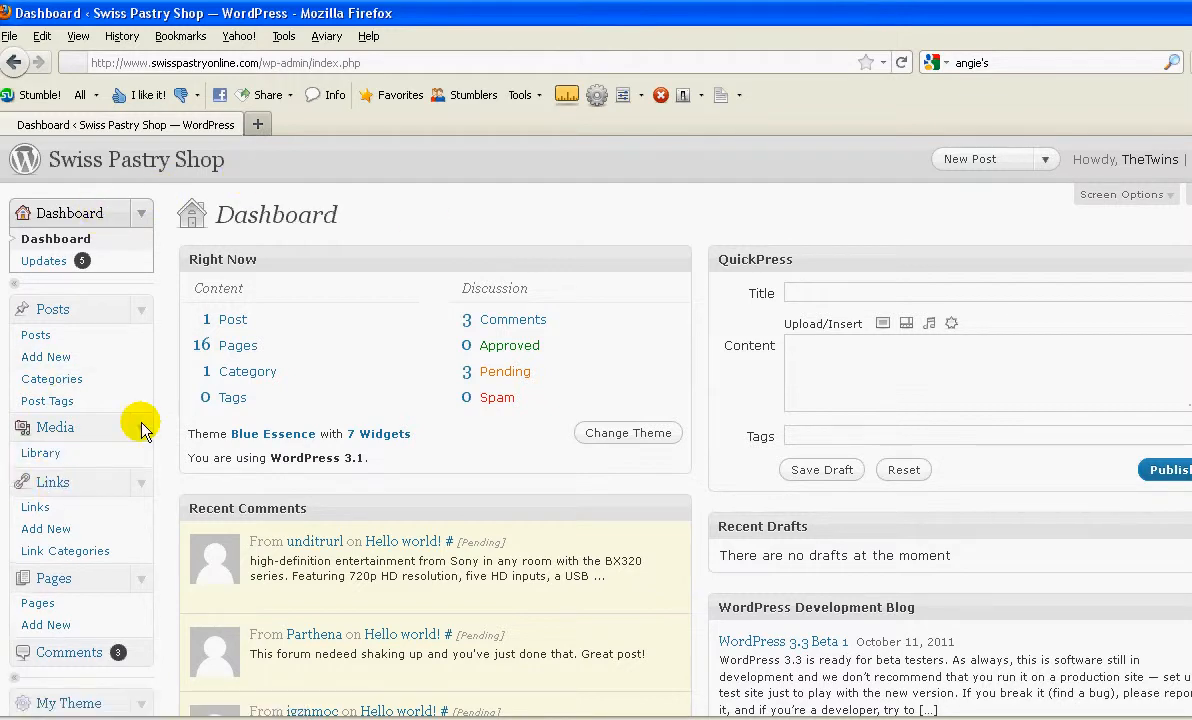
{"action": "left_click", "coordinate": [141, 432]}
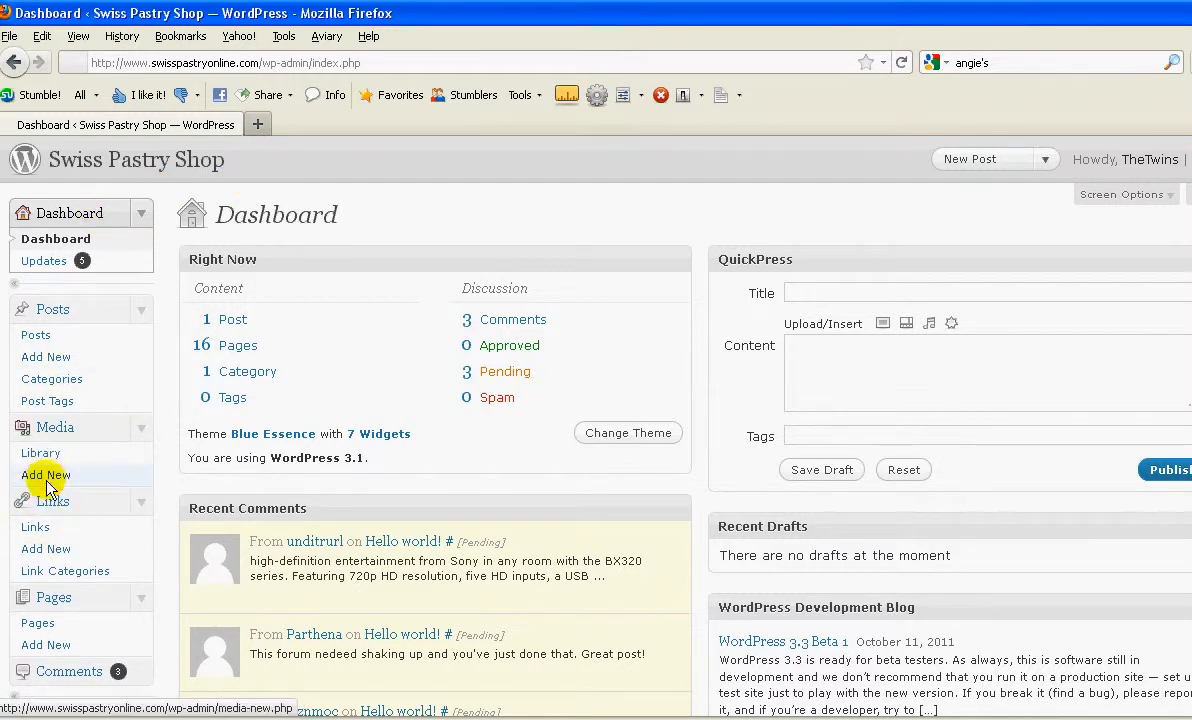
{"action": "left_click", "coordinate": [47, 477]}
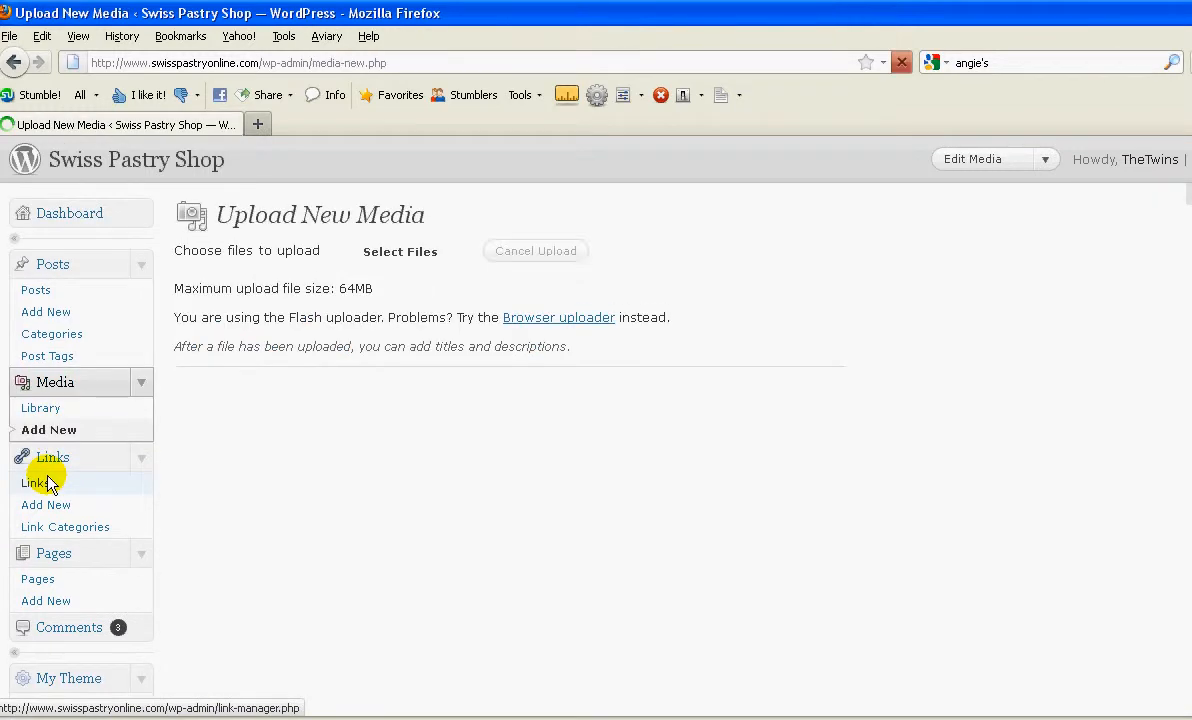
Step: Upload the file "pdf cake prices 2011 oct b" from the Desktop folder
{"action": "left_click", "coordinate": [421, 262]}
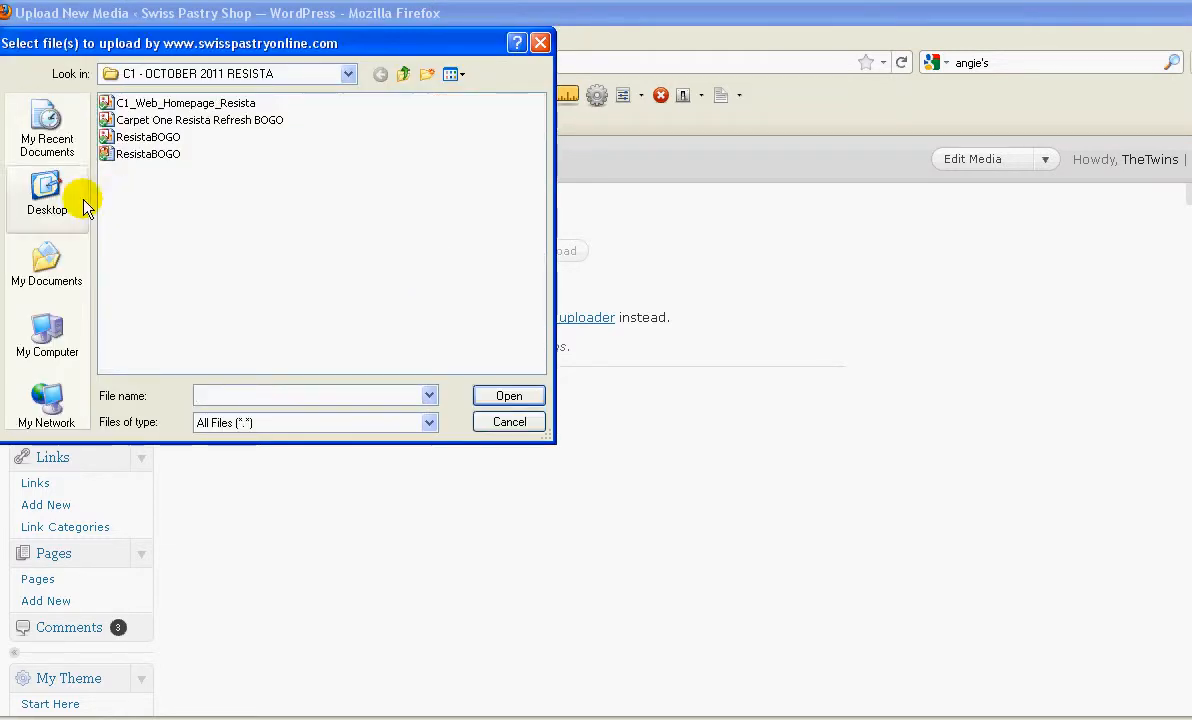
{"action": "left_click", "coordinate": [66, 186]}
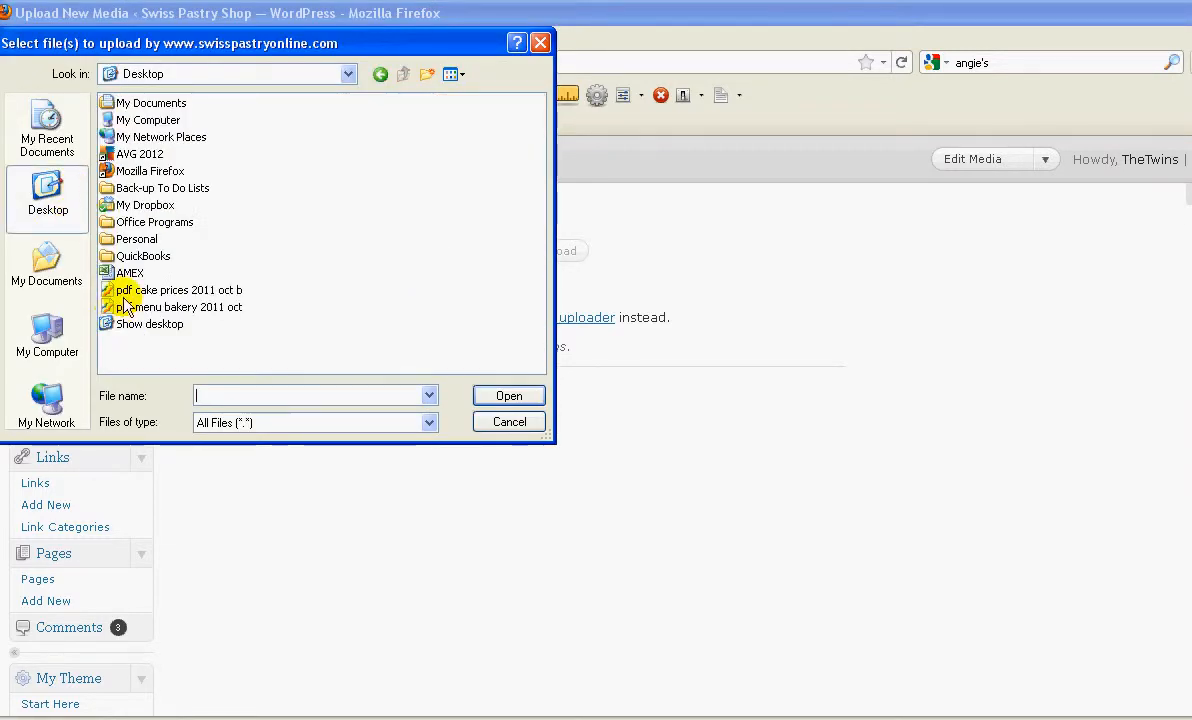
{"action": "left_click", "coordinate": [198, 292]}
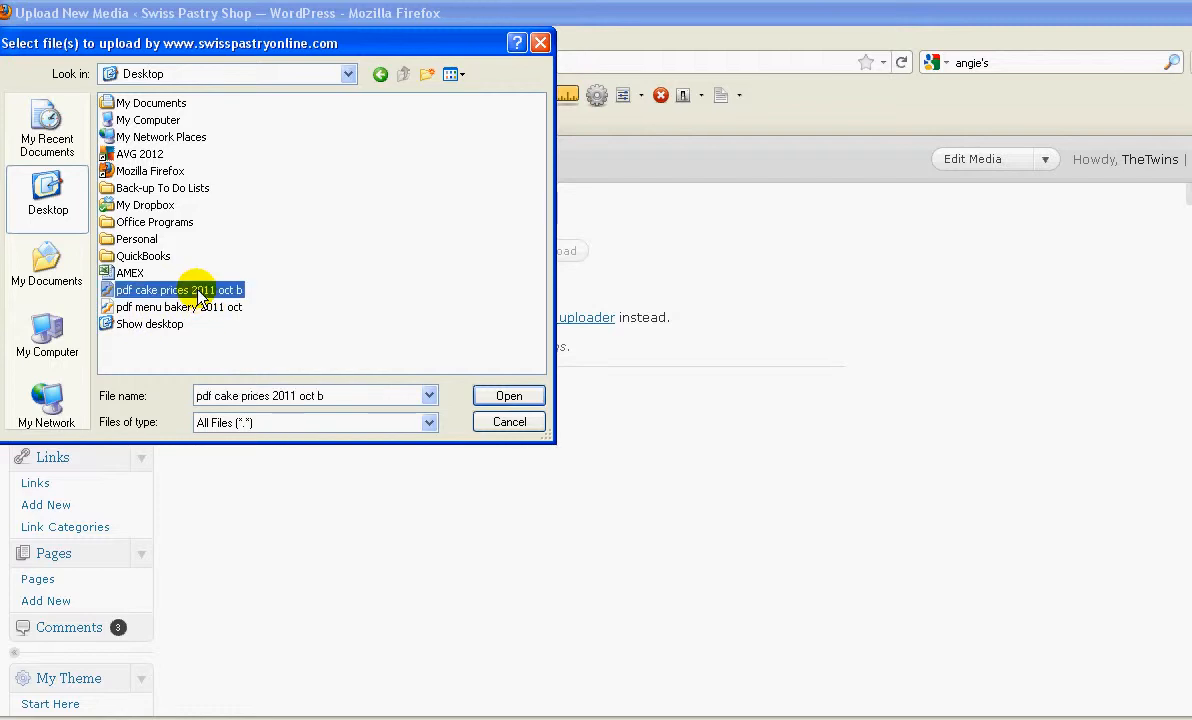
{"action": "left_click", "coordinate": [505, 395]}
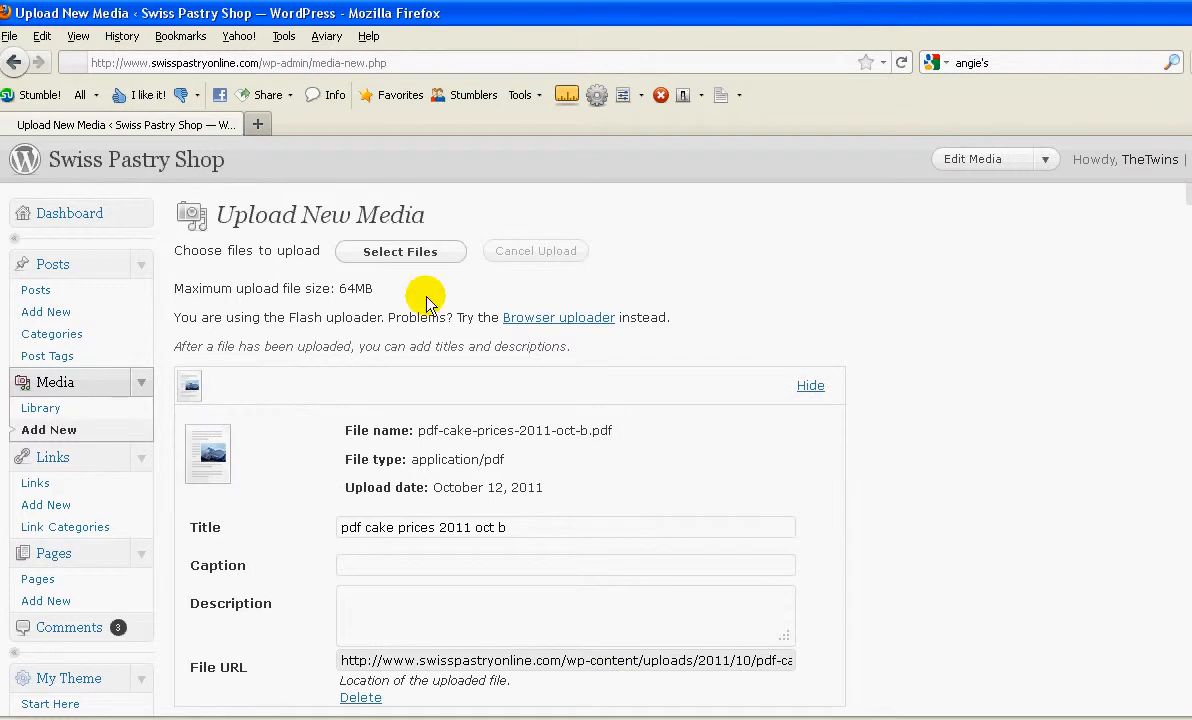
Step: Copy the complete File URL of the uploaded cake prices PDF
{"action": "scroll", "coordinate": [937, 404], "scroll_direction": "down", "scroll_amount": 4}
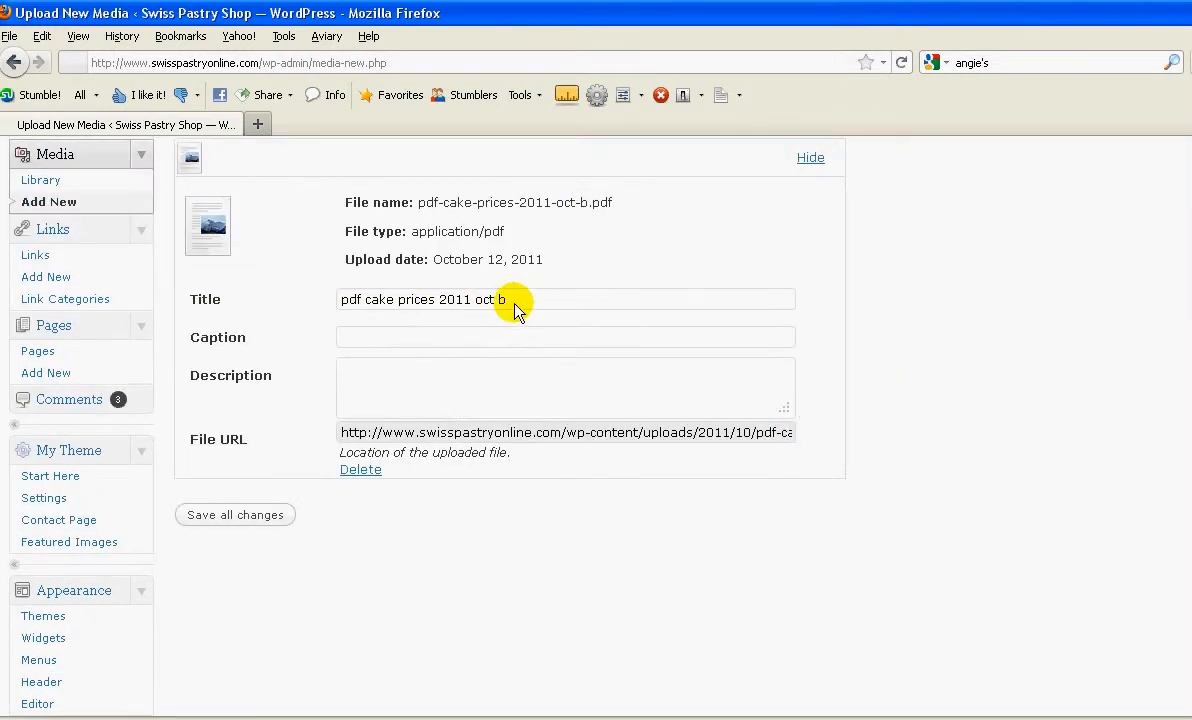
{"action": "left_click_drag", "start_coordinate": [340, 433], "coordinate": [730, 437]}
{"action": "left_click", "coordinate": [734, 436]}
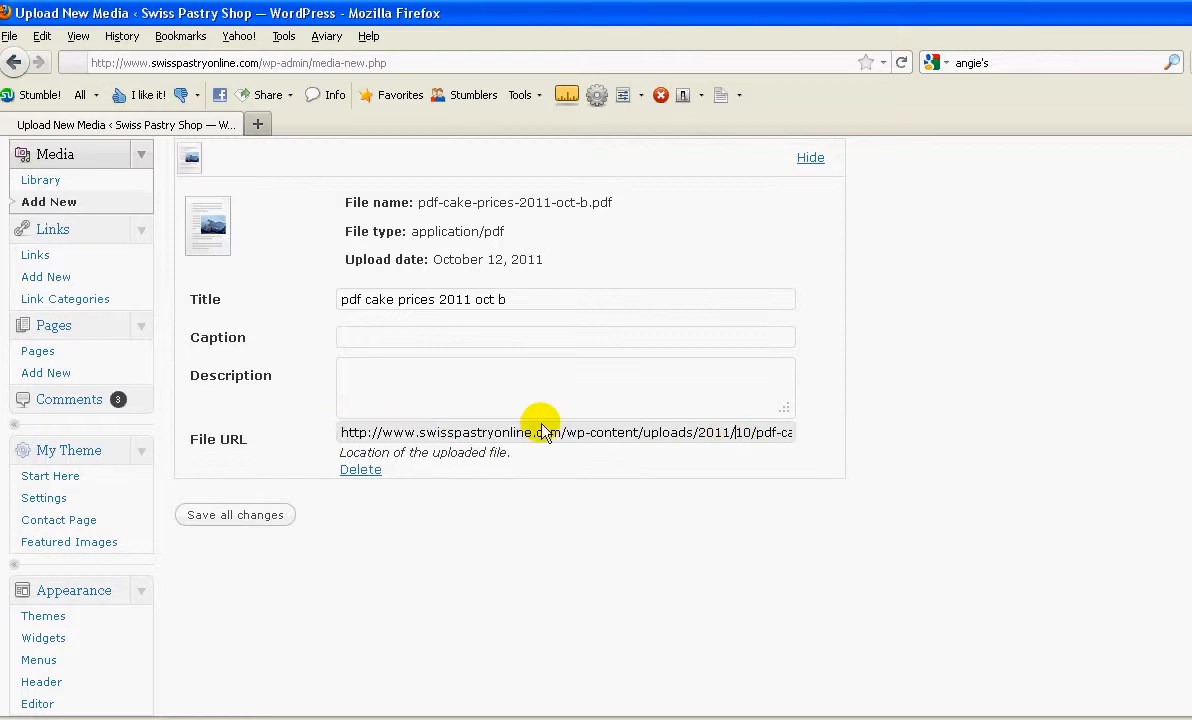
{"action": "triple_click", "coordinate": [532, 428]}
{"action": "left_click", "coordinate": [527, 434]}
{"action": "triple_click", "coordinate": [530, 437]}
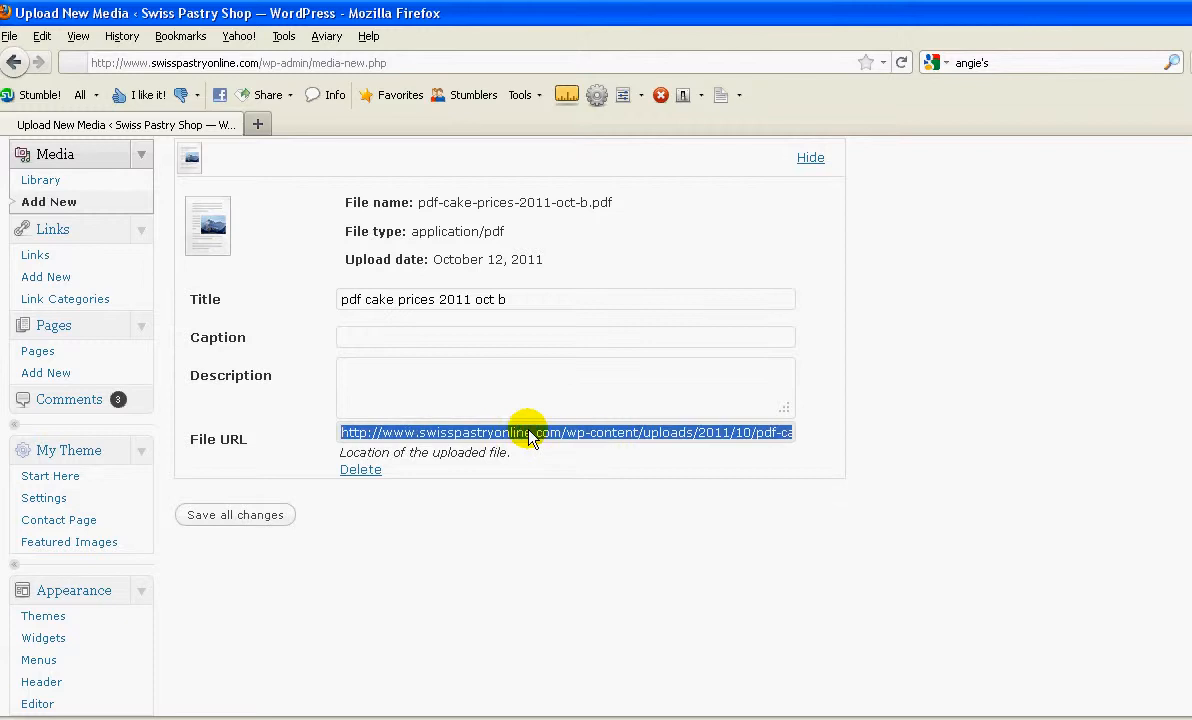
{"action": "left_click_drag", "start_coordinate": [340, 434], "coordinate": [950, 472]}
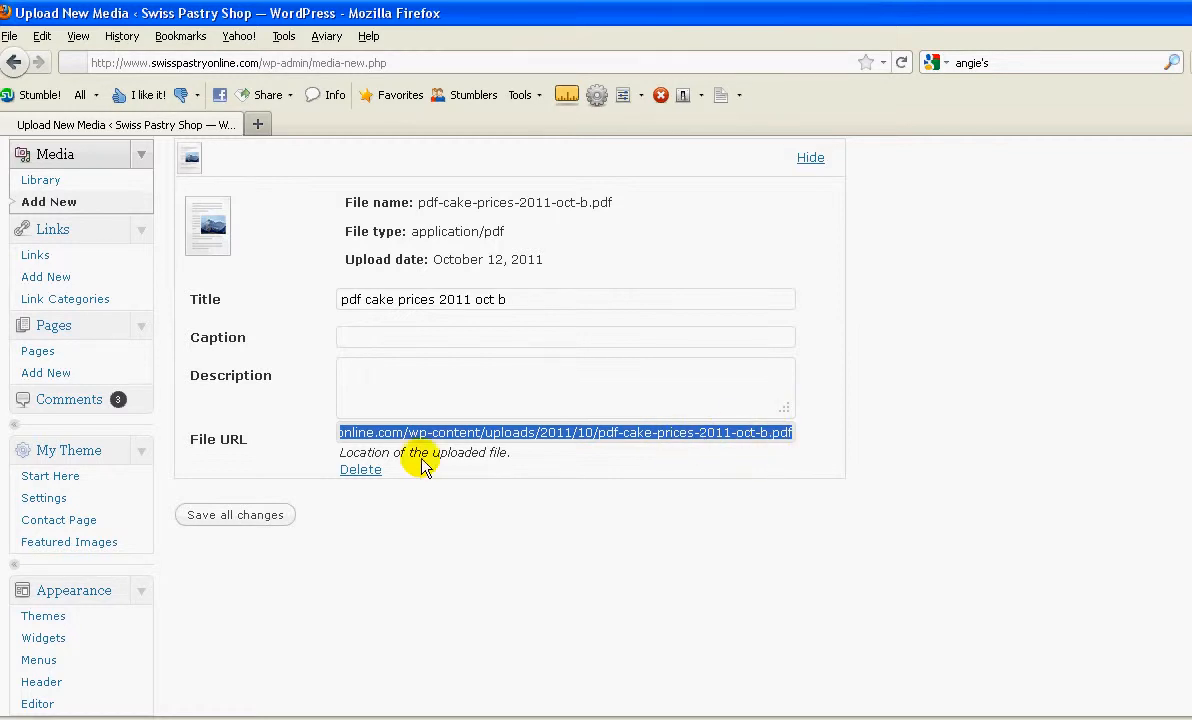
{"action": "right_click", "coordinate": [598, 437]}
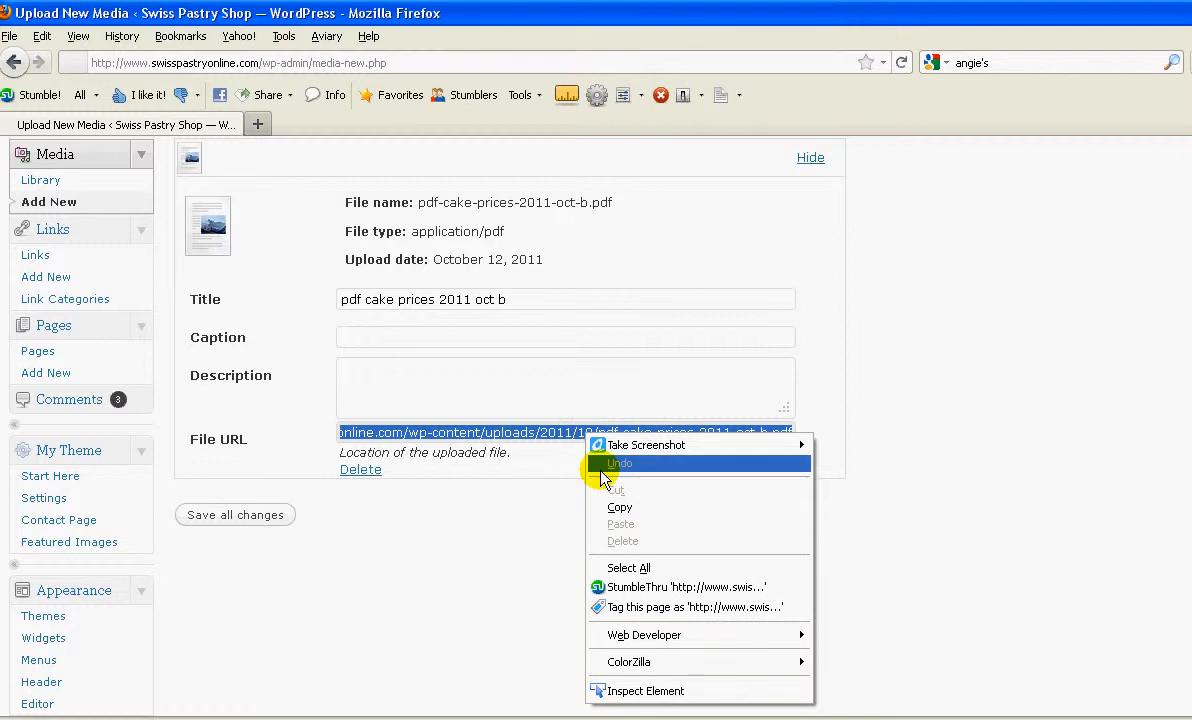
{"action": "left_click", "coordinate": [608, 496]}
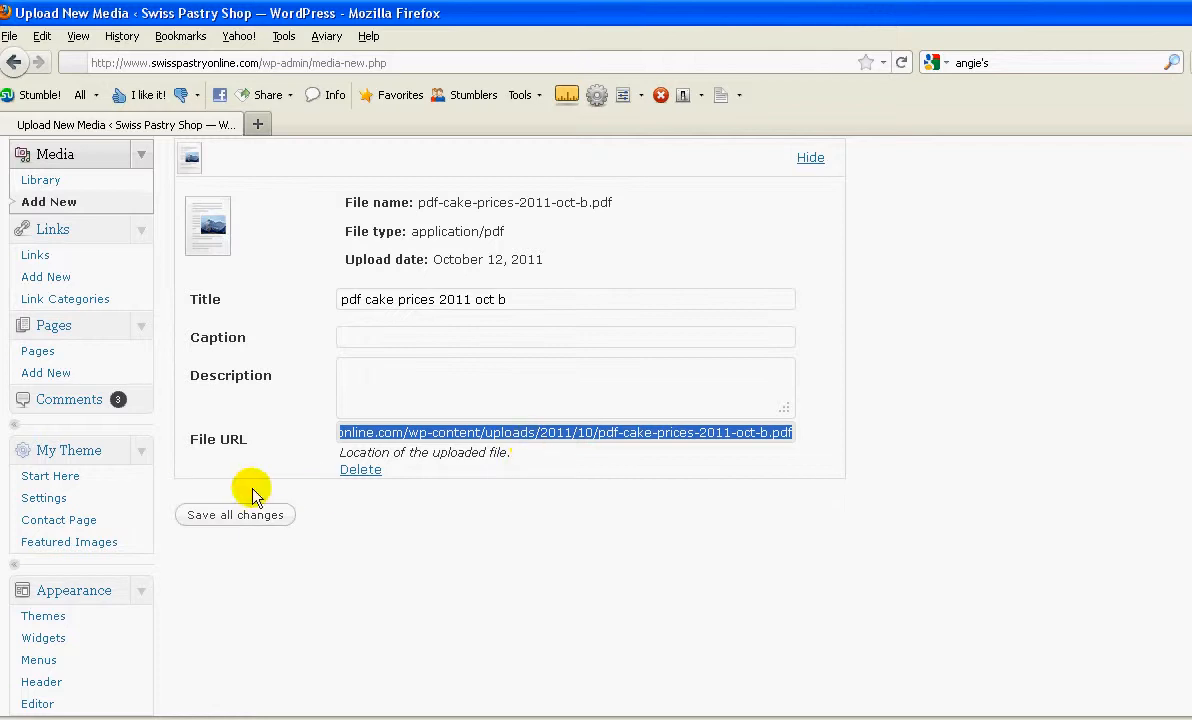
Step: Save the uploaded media, open "pdf cake prices 2011 oct b" from the Media Library for editing, and select its File URL
{"action": "left_click", "coordinate": [234, 521]}
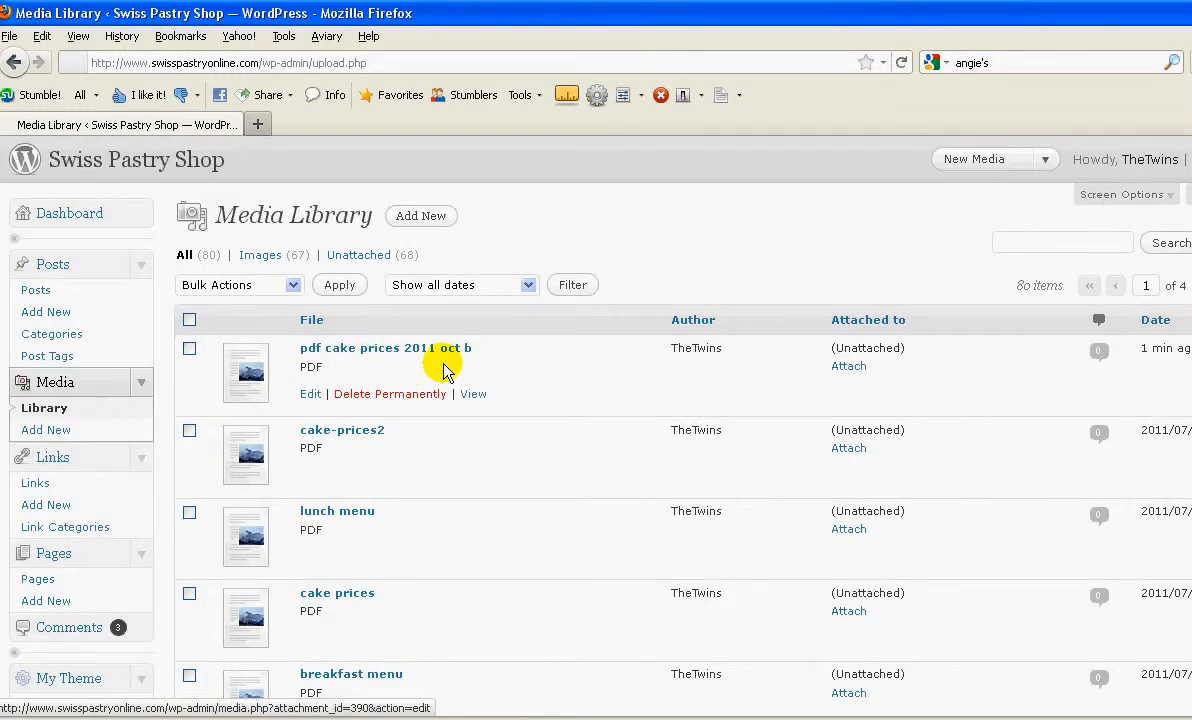
{"action": "left_click", "coordinate": [380, 347]}
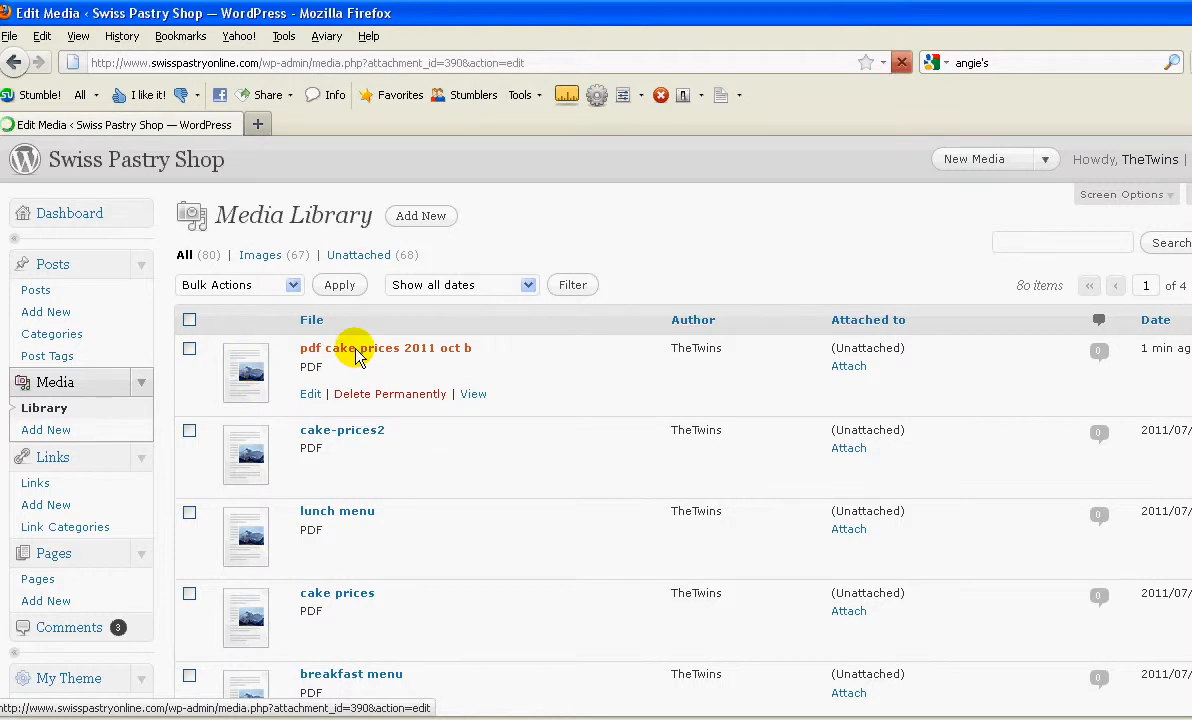
{"action": "triple_click", "coordinate": [478, 569]}
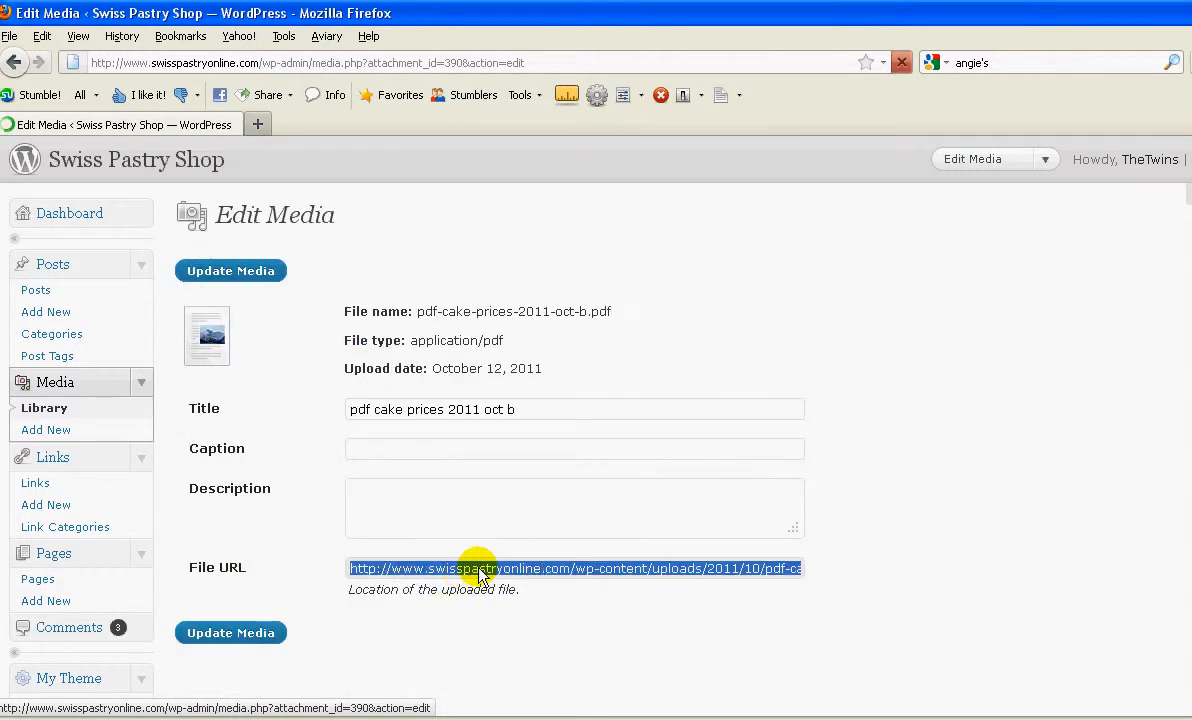
Step: Copy the File URL of the cake prices PDF and check the Cake Prices Menu locations in the Acrobat update list
{"action": "right_click", "coordinate": [478, 569]}
{"action": "left_click", "coordinate": [514, 322]}
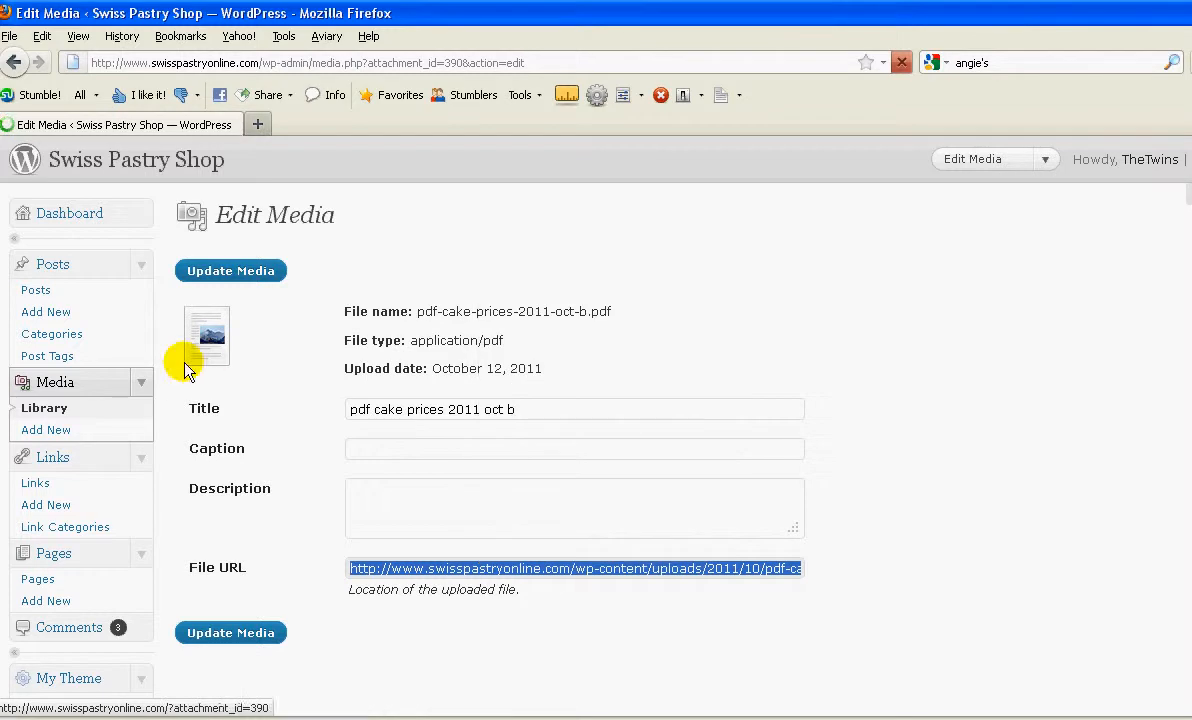
{"action": "left_click", "coordinate": [170, 718]}
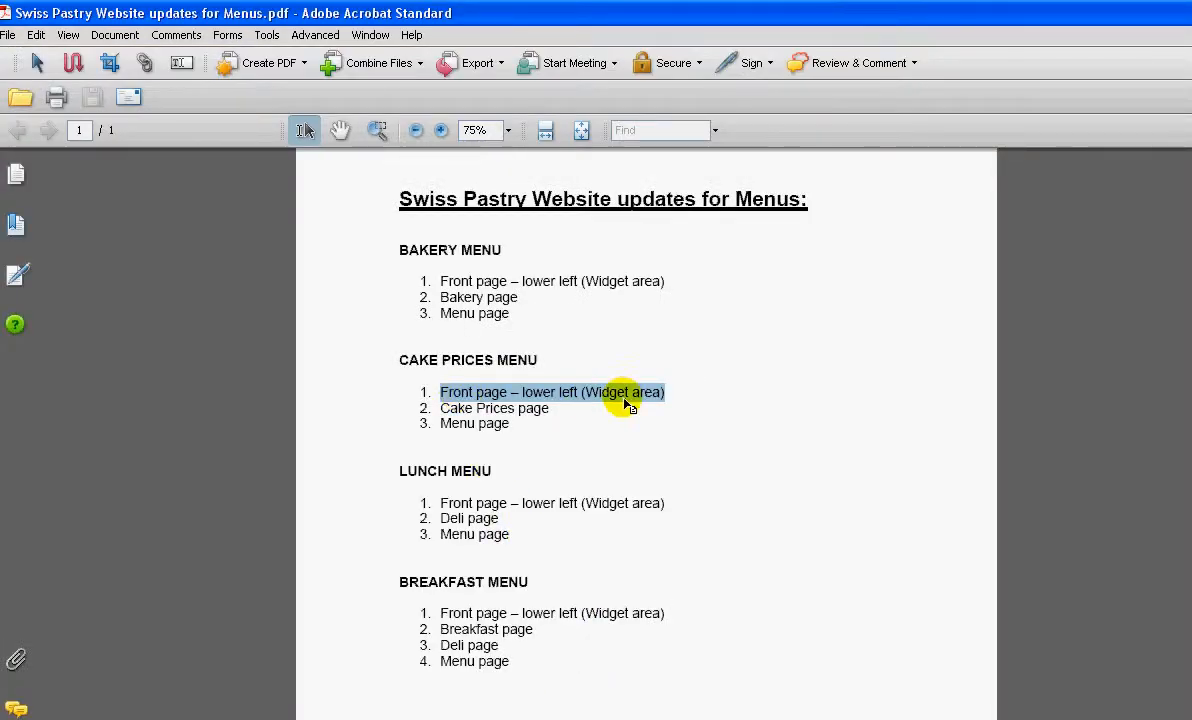
{"action": "key", "text": "alt+Tab"}
Step: Return to the WordPress dashboard, open the Widgets page and expand the Bottom Left Sidebar area
{"action": "scroll", "coordinate": [134, 477], "scroll_direction": "down", "scroll_amount": 2}
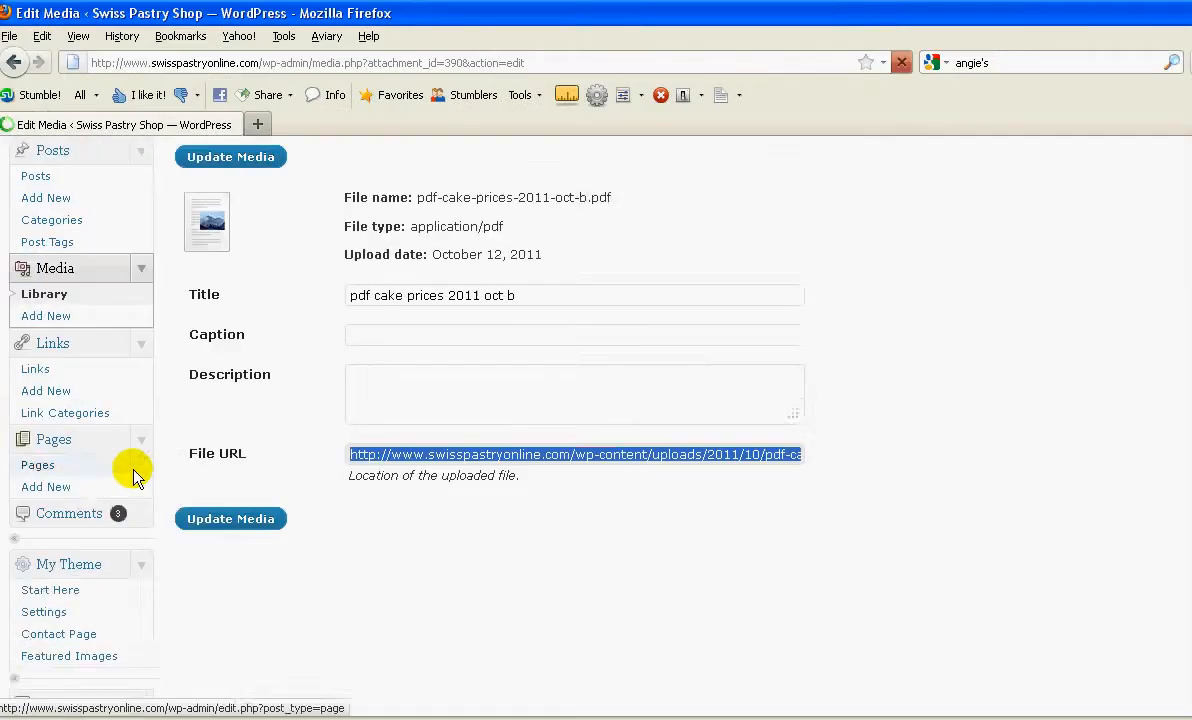
{"action": "scroll", "coordinate": [134, 477], "scroll_direction": "down", "scroll_amount": 4}
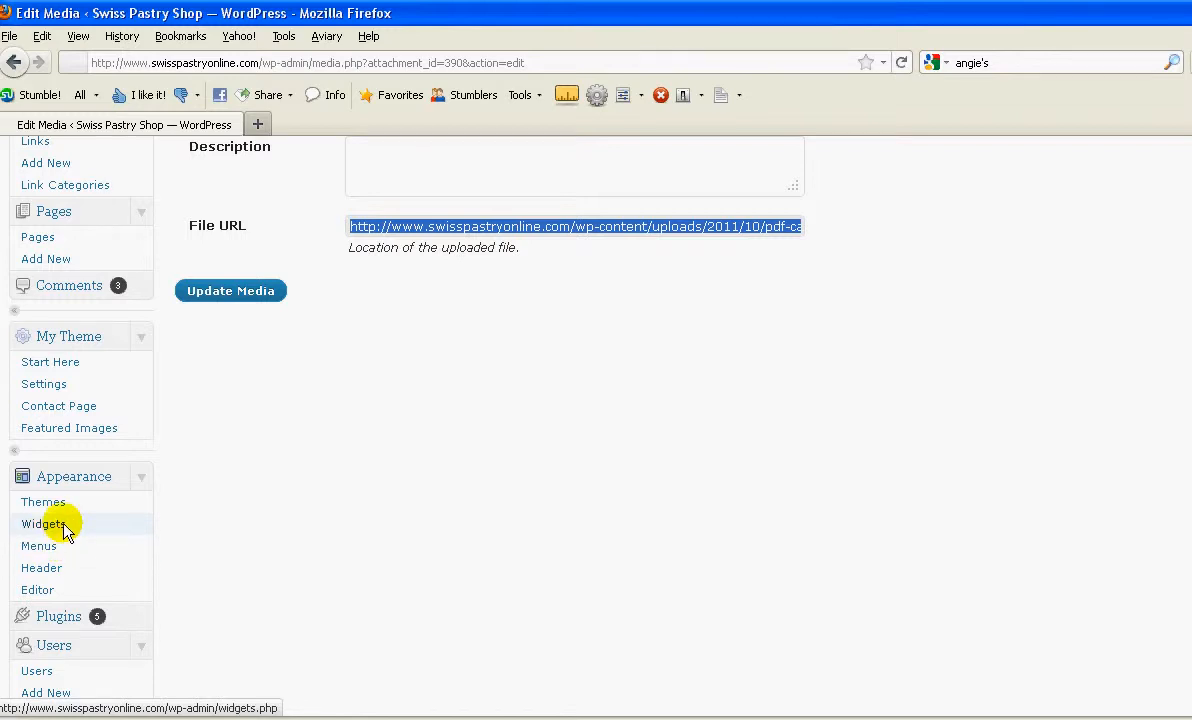
{"action": "left_click", "coordinate": [43, 524]}
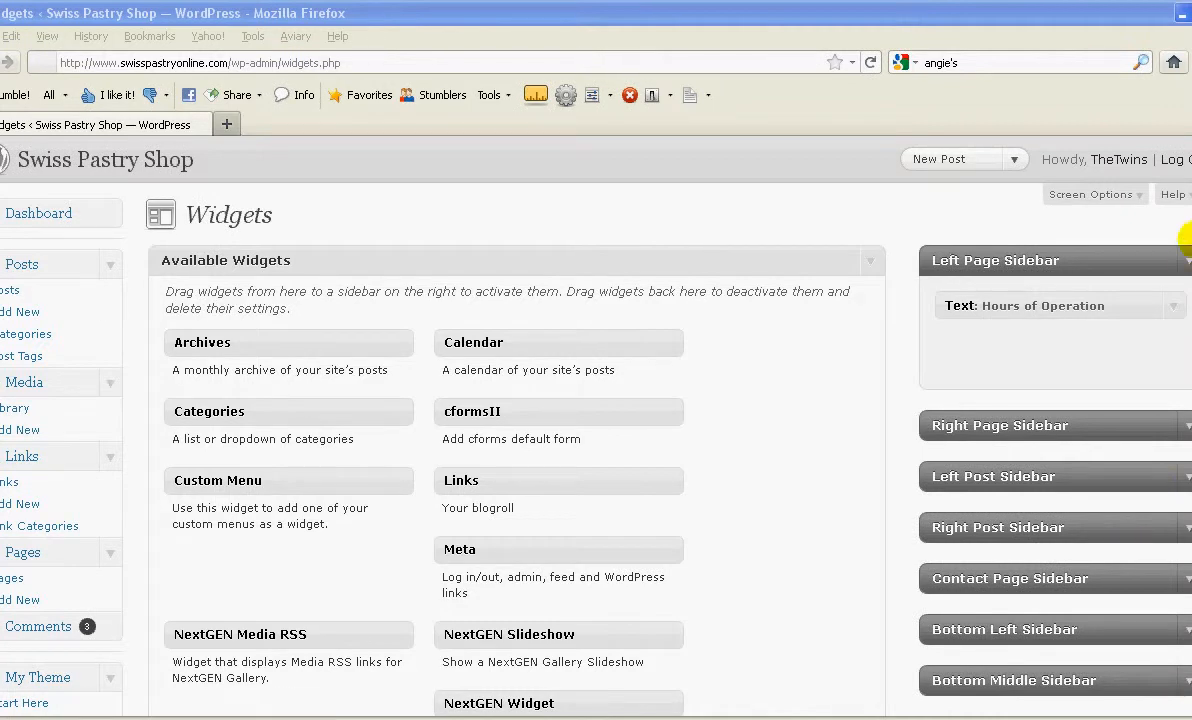
{"action": "scroll", "coordinate": [1188, 250], "scroll_direction": "down", "scroll_amount": 2}
{"action": "scroll", "coordinate": [1188, 250], "scroll_direction": "down", "scroll_amount": 2}
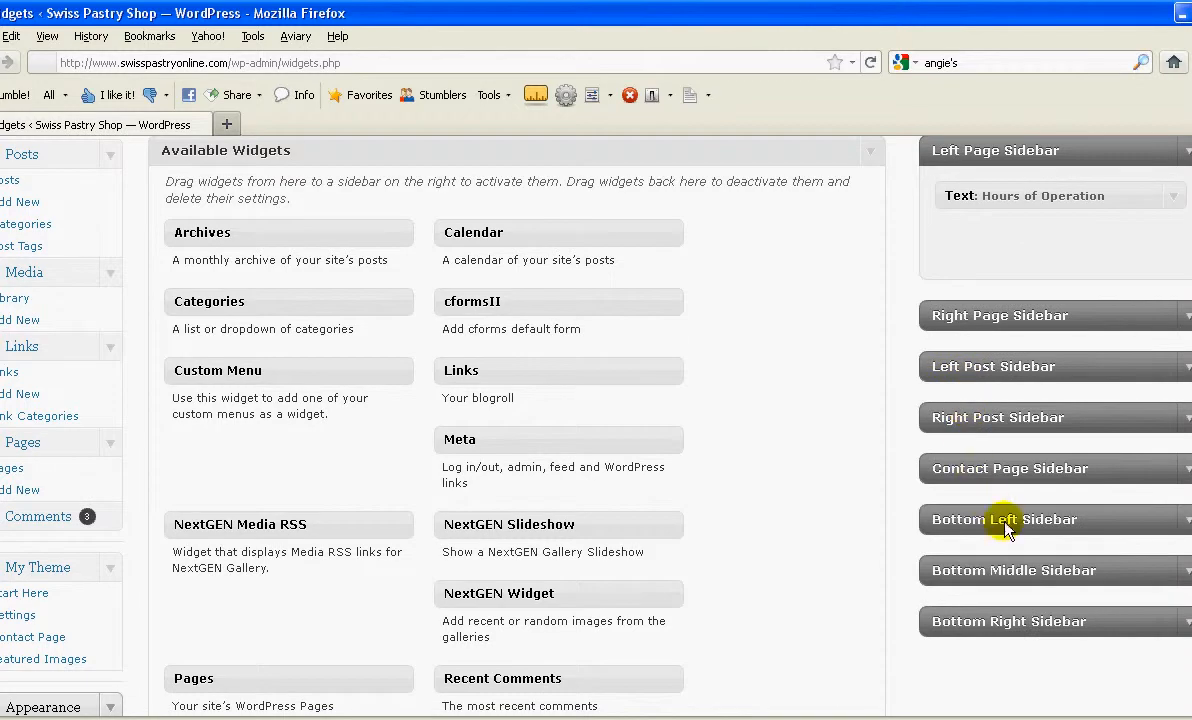
{"action": "left_click", "coordinate": [1188, 519]}
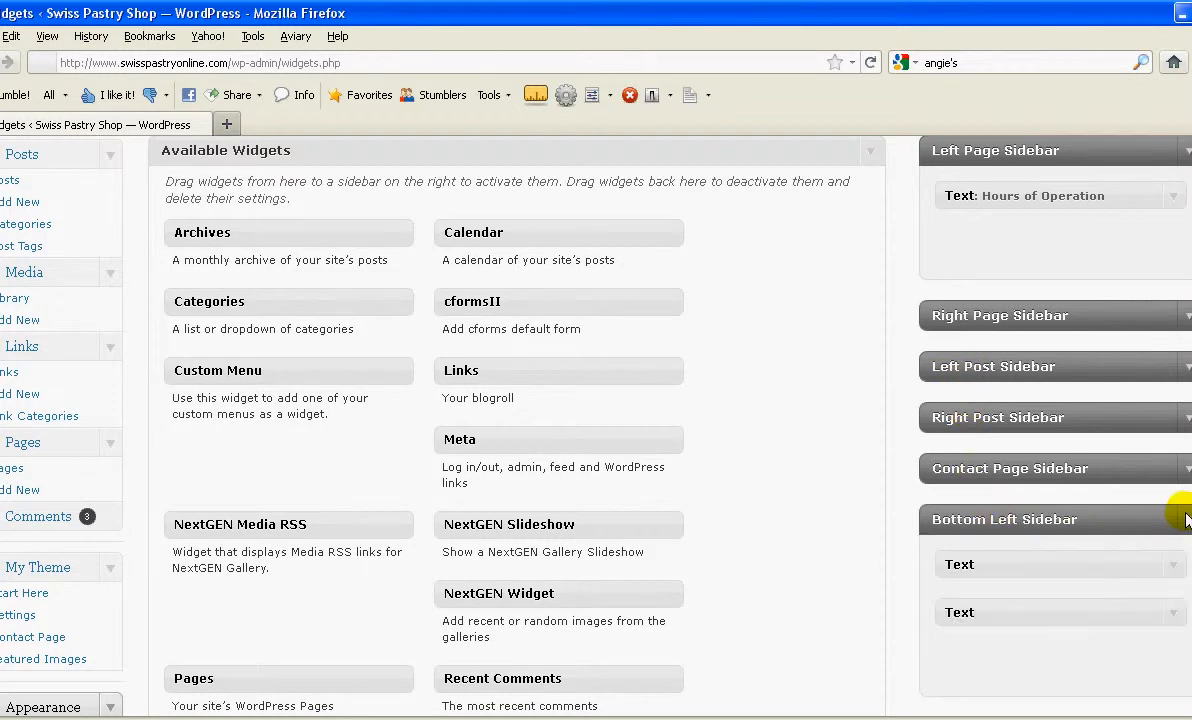
Step: Check the Menus section on the live front page and examine the first text widget in the Bottom Left Sidebar
{"action": "key", "text": "alt+Tab"}
{"action": "key", "text": "alt+Tab"}
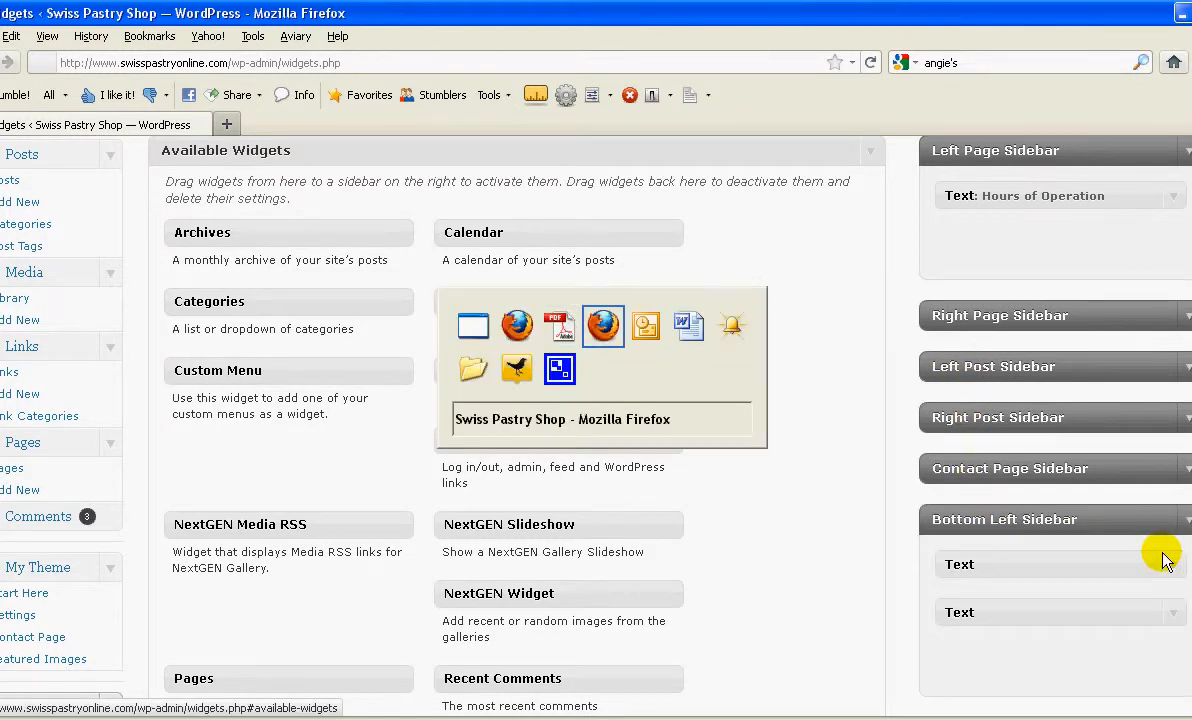
{"action": "key", "text": "alt+Tab"}
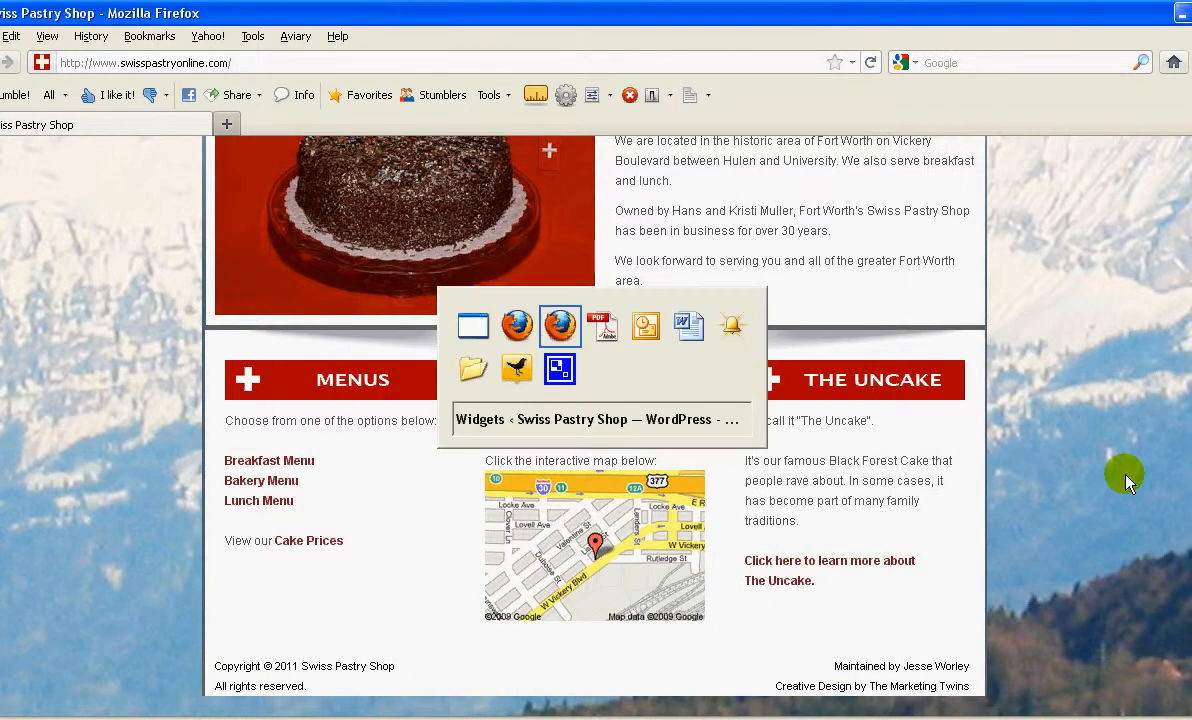
{"action": "scroll", "coordinate": [1185, 505], "scroll_direction": "down", "scroll_amount": 2}
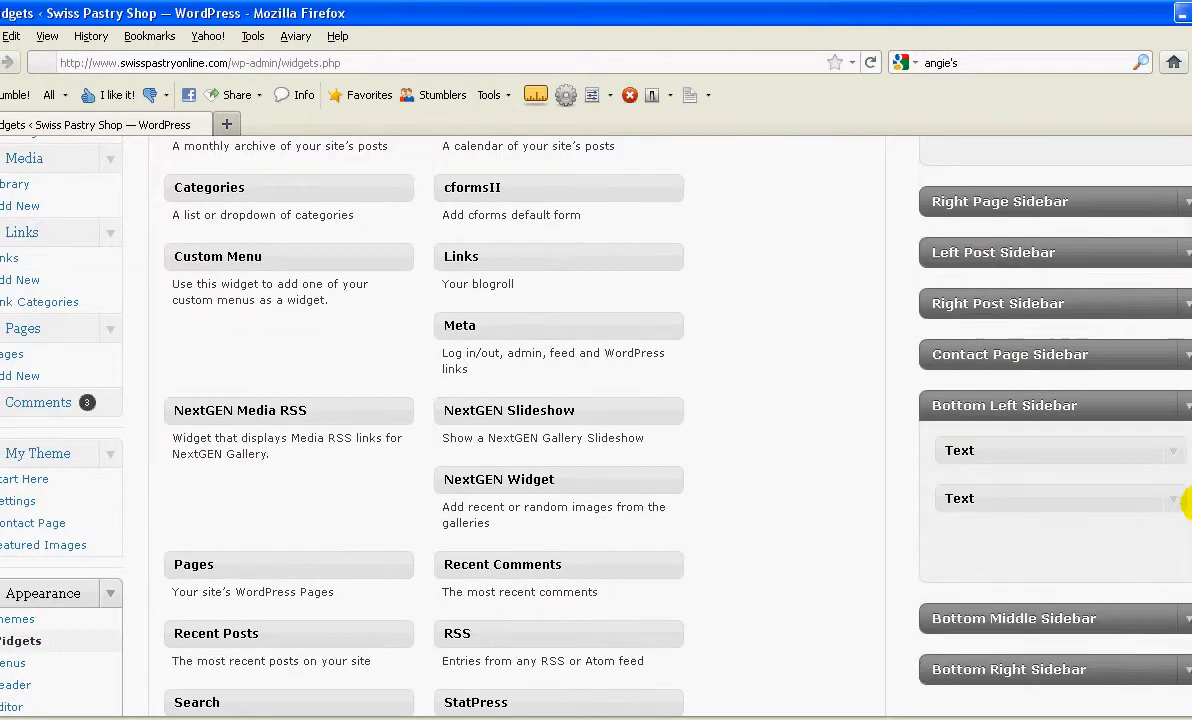
{"action": "left_click", "coordinate": [1172, 452]}
{"action": "scroll", "coordinate": [1088, 473], "scroll_direction": "down", "scroll_amount": 4}
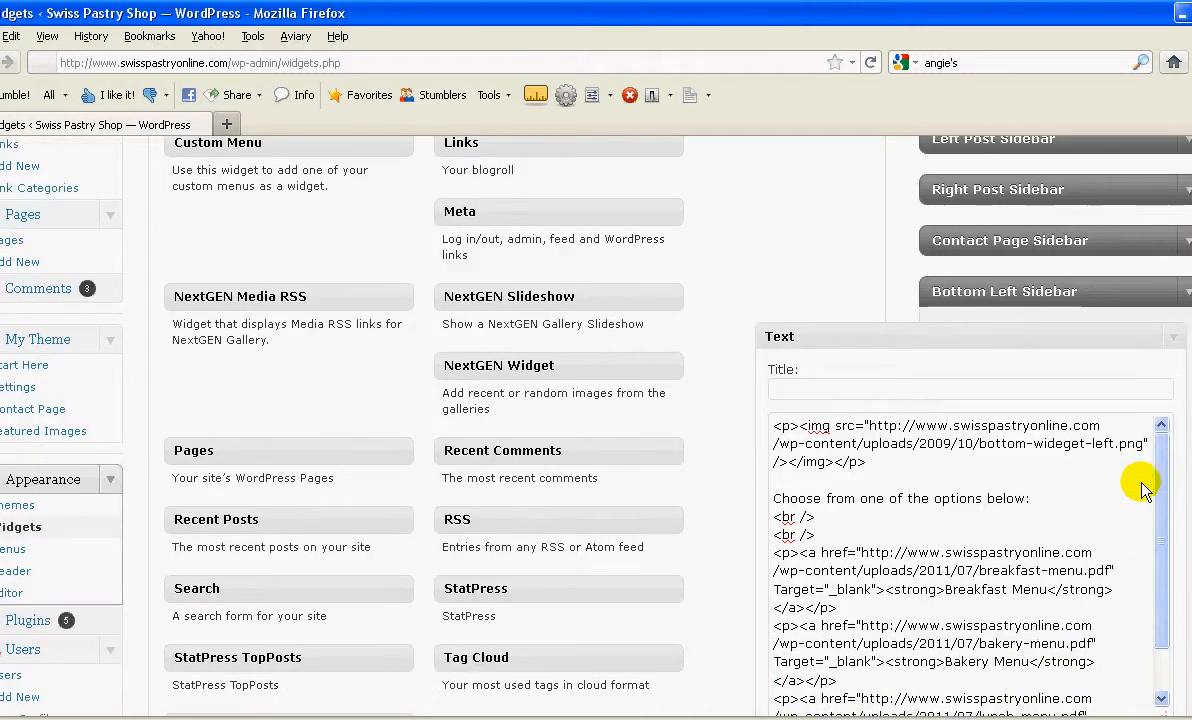
{"action": "scroll", "coordinate": [1068, 460], "scroll_direction": "up", "scroll_amount": 1}
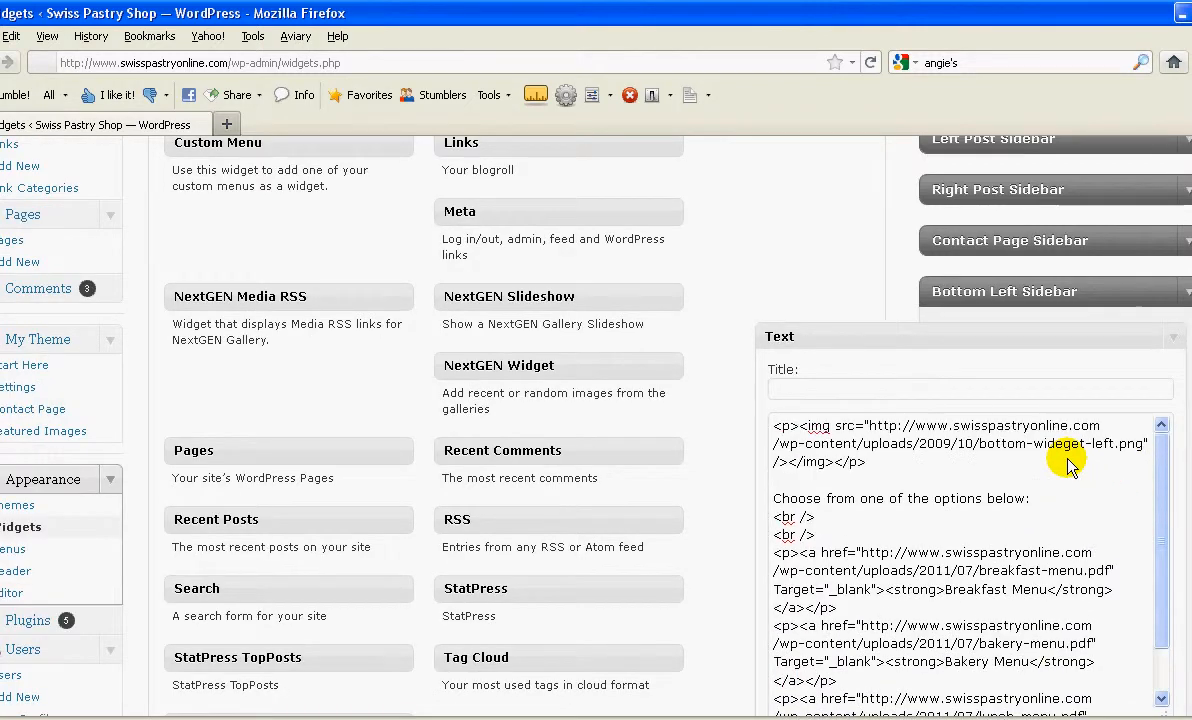
Step: Close the first text widget and examine the full HTML code of the second one in the Bottom Left Sidebar
{"action": "left_click", "coordinate": [1172, 340]}
{"action": "left_click", "coordinate": [1163, 386]}
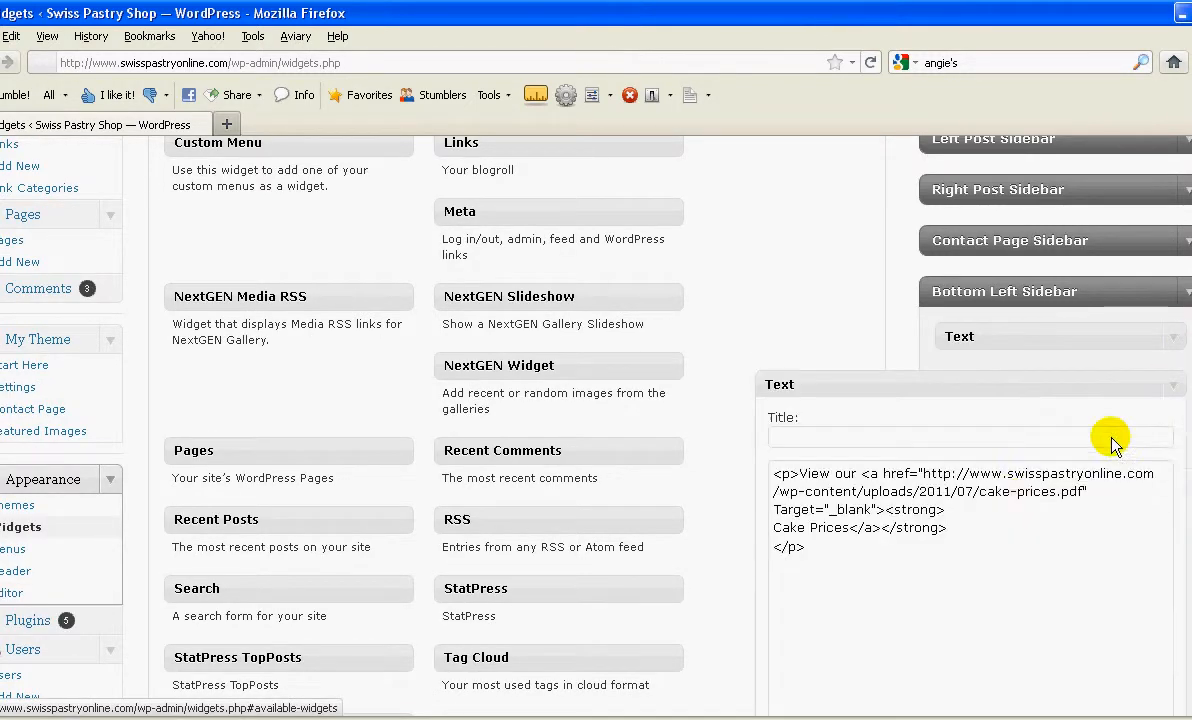
{"action": "left_click_drag", "start_coordinate": [905, 562], "coordinate": [766, 462]}
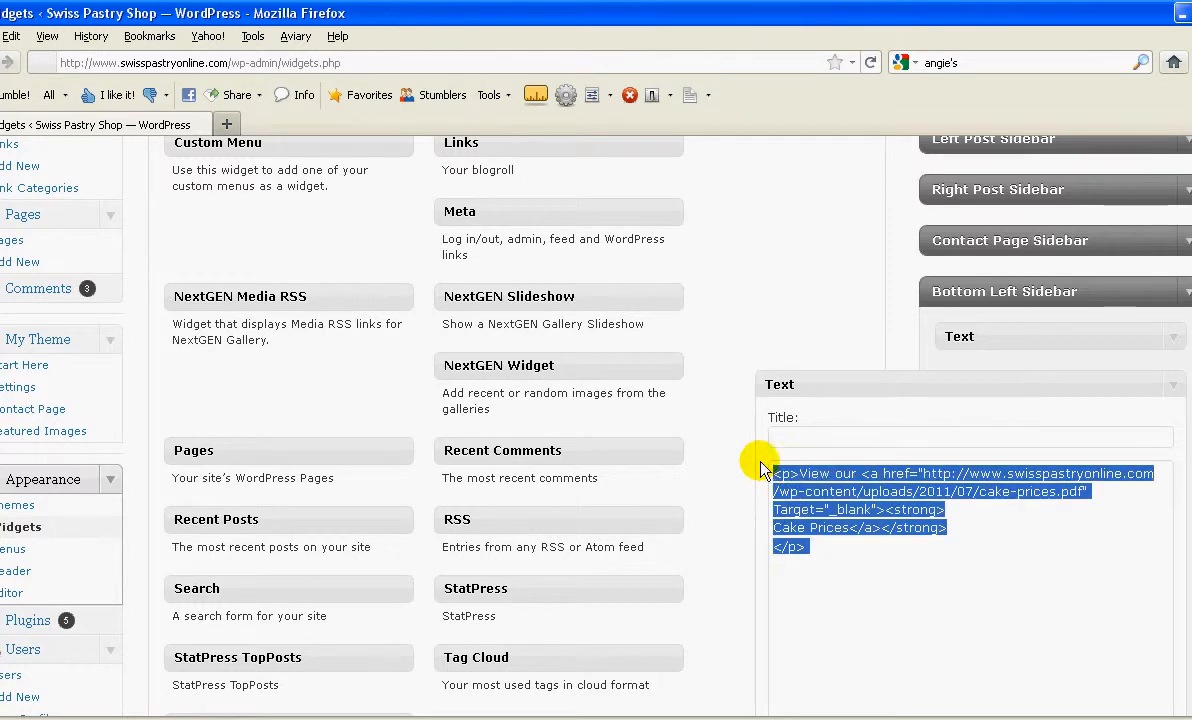
{"action": "left_click", "coordinate": [1030, 580]}
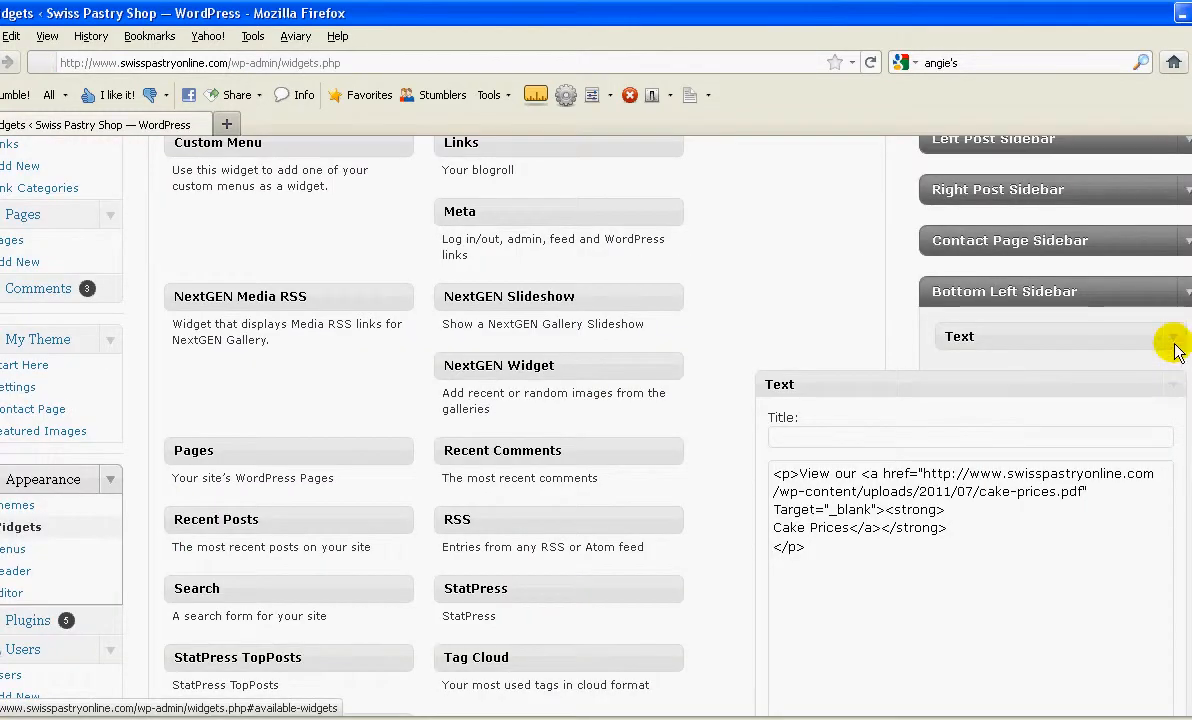
Step: Reopen the first text widget and compare its menu link code with the Menus section on the live front page
{"action": "left_click", "coordinate": [1176, 338]}
{"action": "left_click", "coordinate": [1176, 340]}
{"action": "scroll", "coordinate": [1080, 450], "scroll_direction": "down", "scroll_amount": 3}
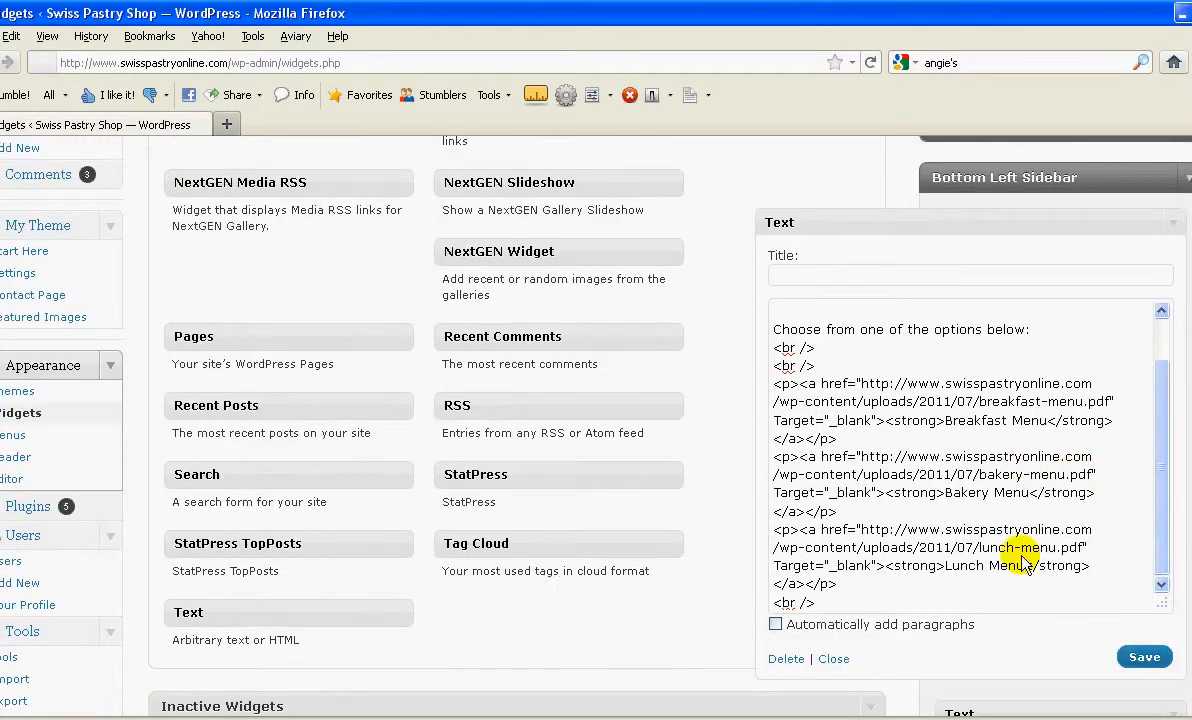
{"action": "key", "text": "alt+Tab"}
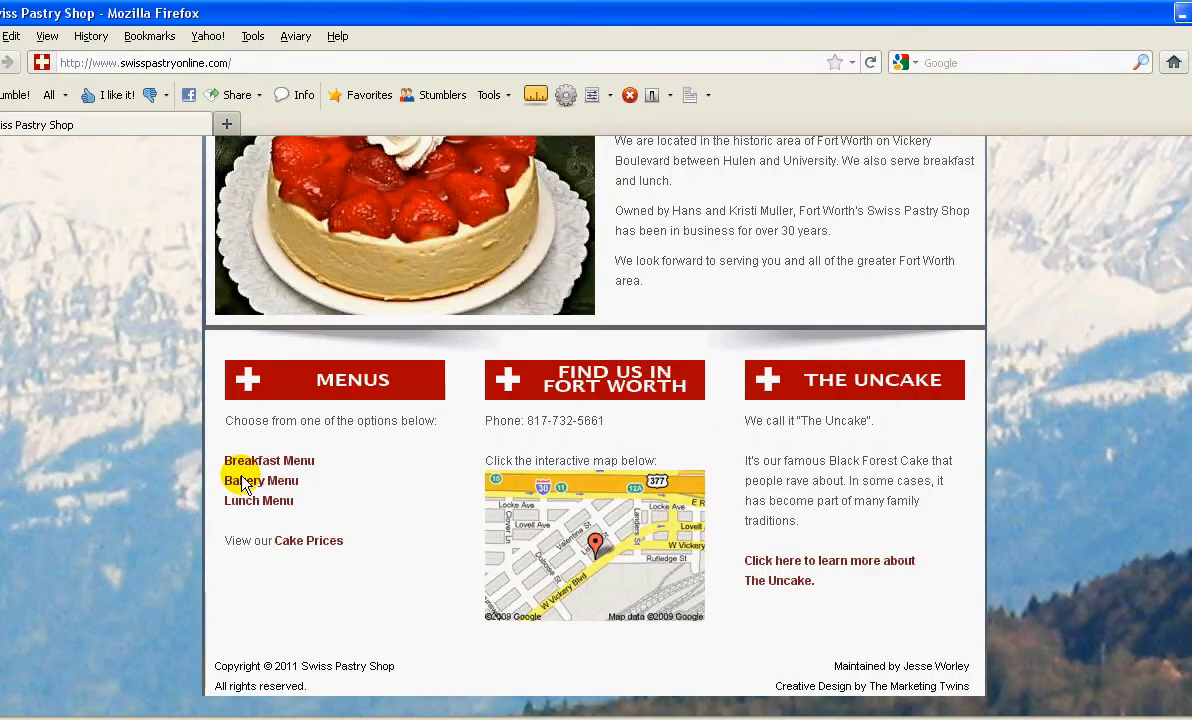
{"action": "key", "text": "alt+Tab"}
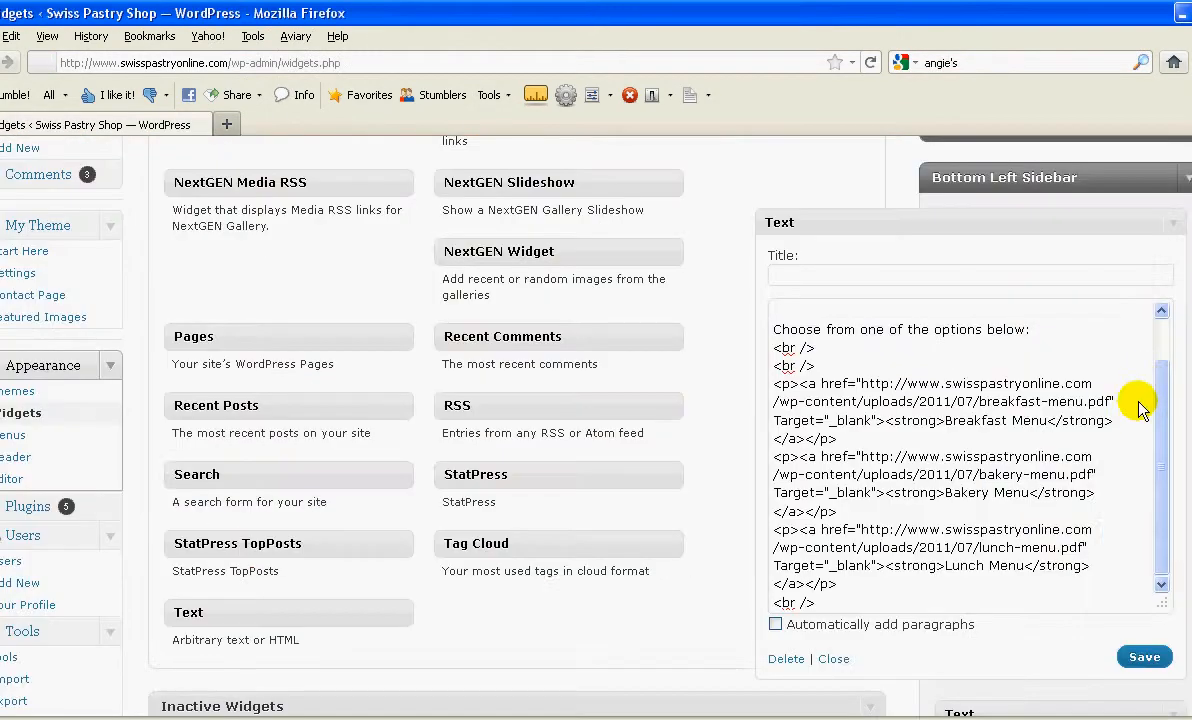
Step: Examine the "Cake Prices" link text in the second text widget and the breakfast, bakery and lunch links in the first
{"action": "left_click", "coordinate": [1170, 232]}
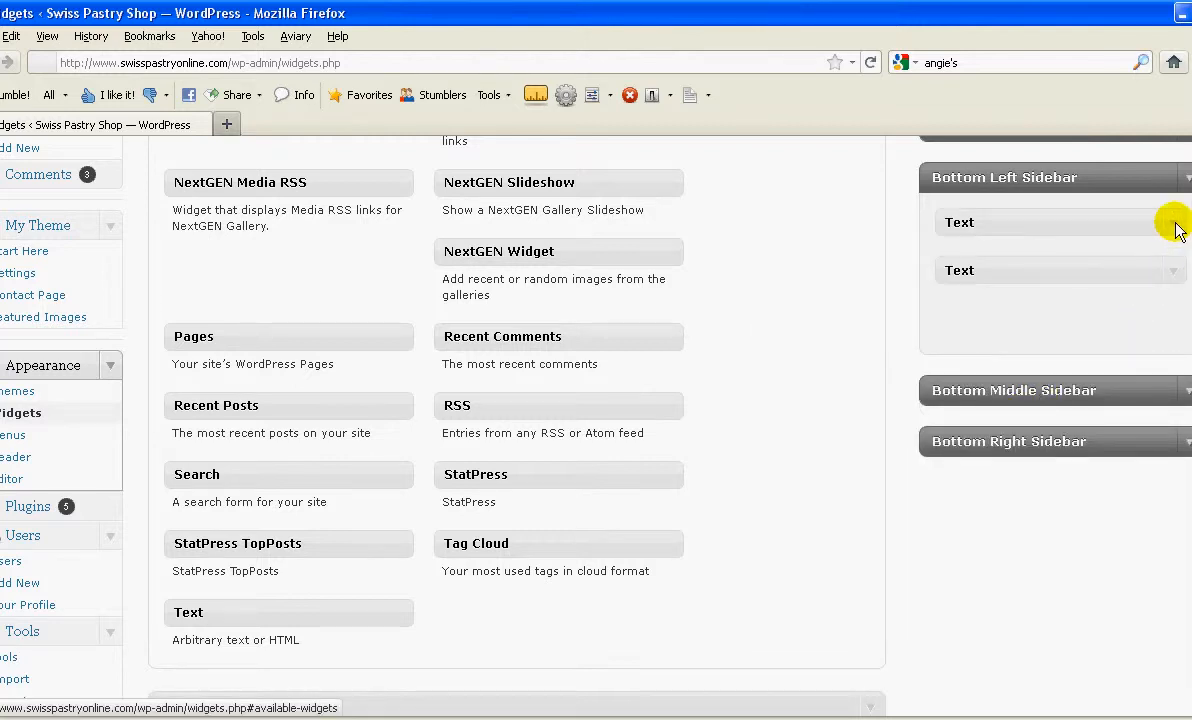
{"action": "left_click", "coordinate": [1172, 278]}
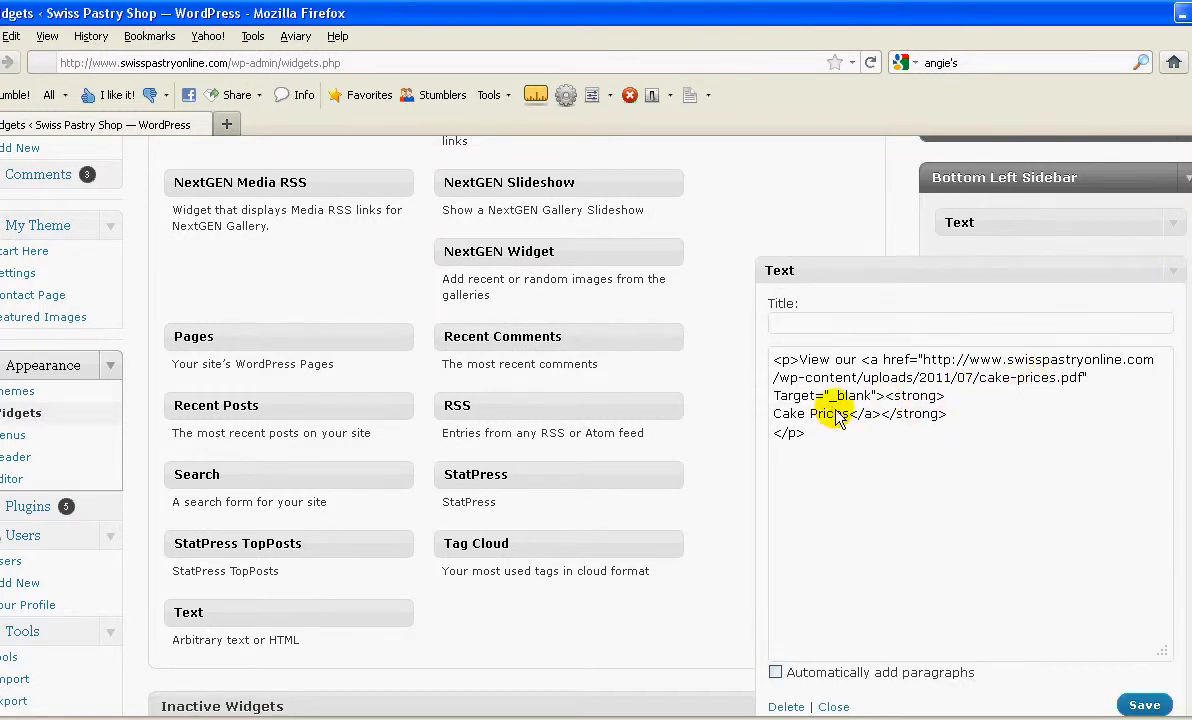
{"action": "left_click_drag", "start_coordinate": [848, 413], "coordinate": [727, 416]}
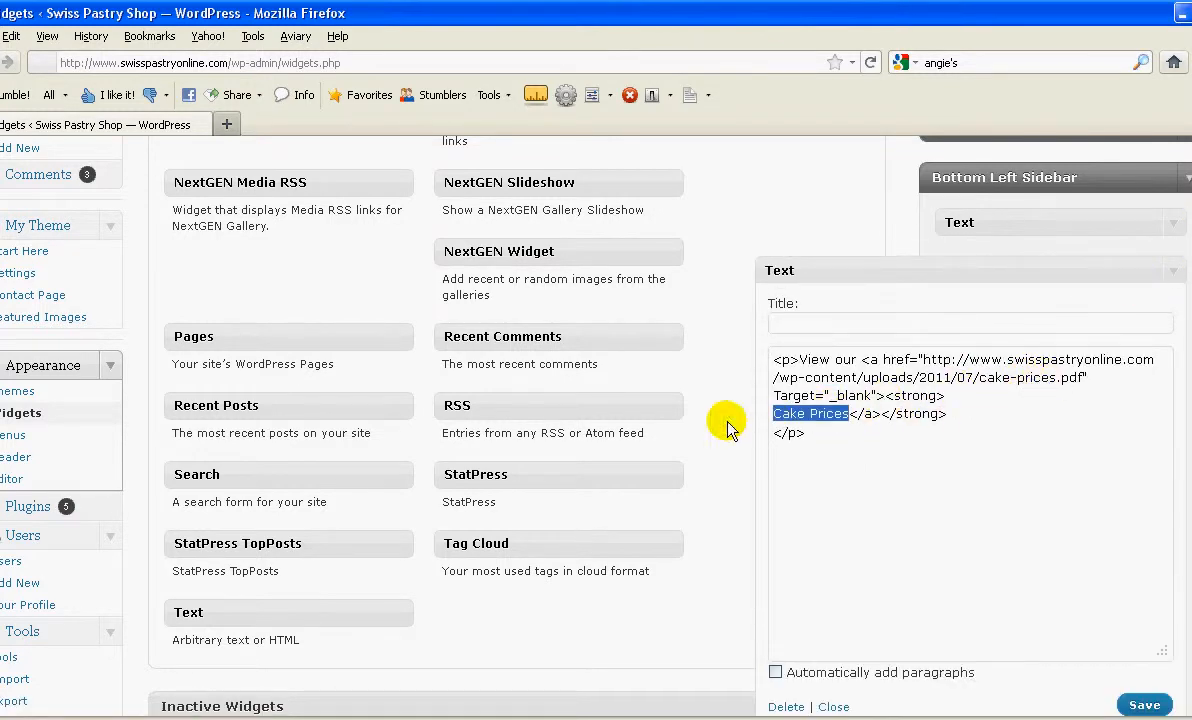
{"action": "left_click", "coordinate": [1170, 267]}
{"action": "left_click", "coordinate": [1176, 224]}
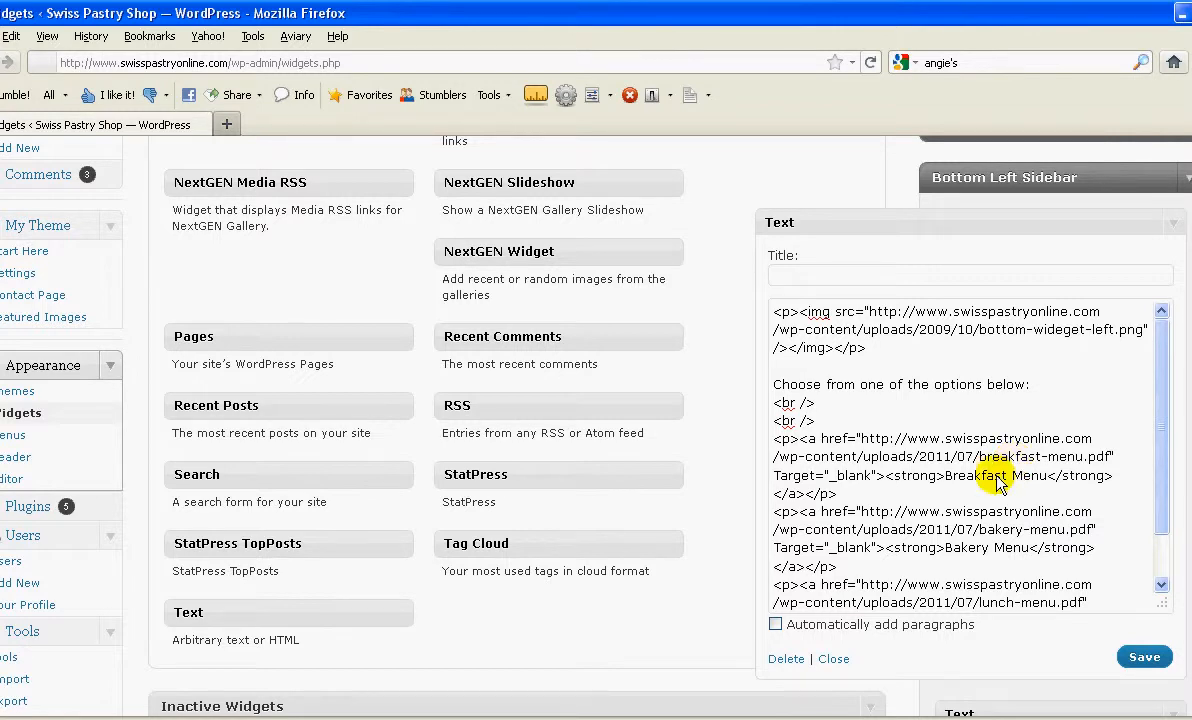
{"action": "scroll", "coordinate": [990, 510], "scroll_direction": "down", "scroll_amount": 1}
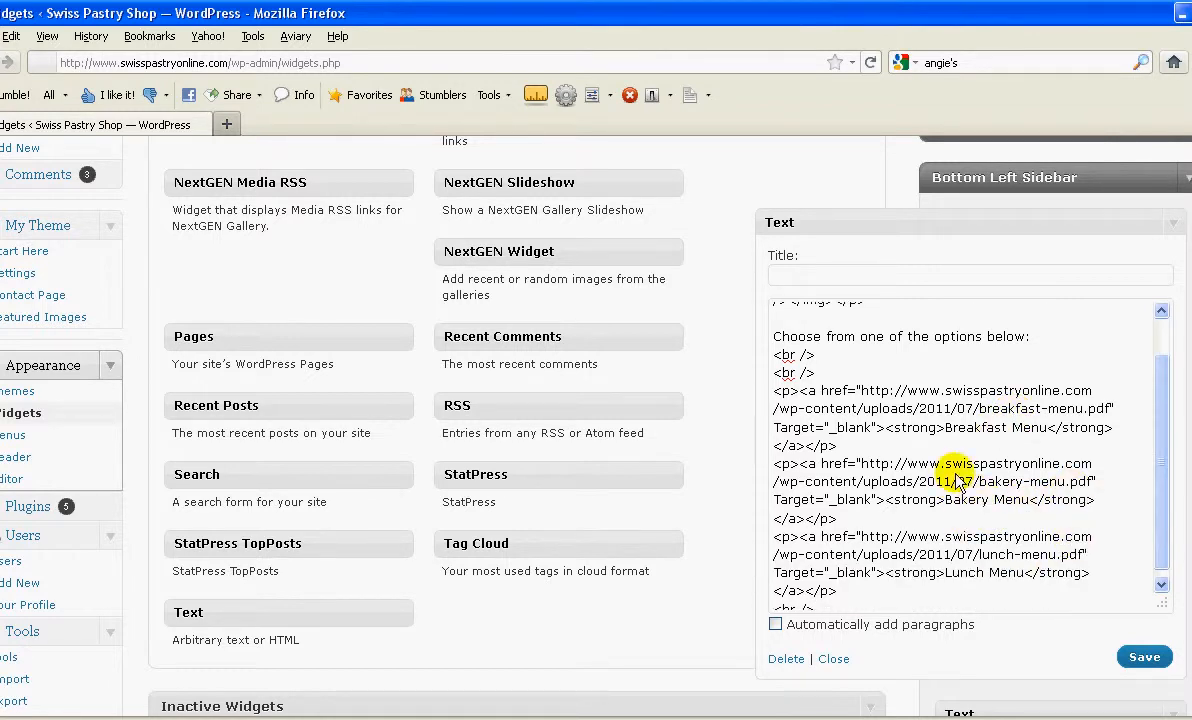
Step: Close the first text widget, open the second one for editing, and inspect the HTML of its Cake Prices link
{"action": "left_click", "coordinate": [1176, 224]}
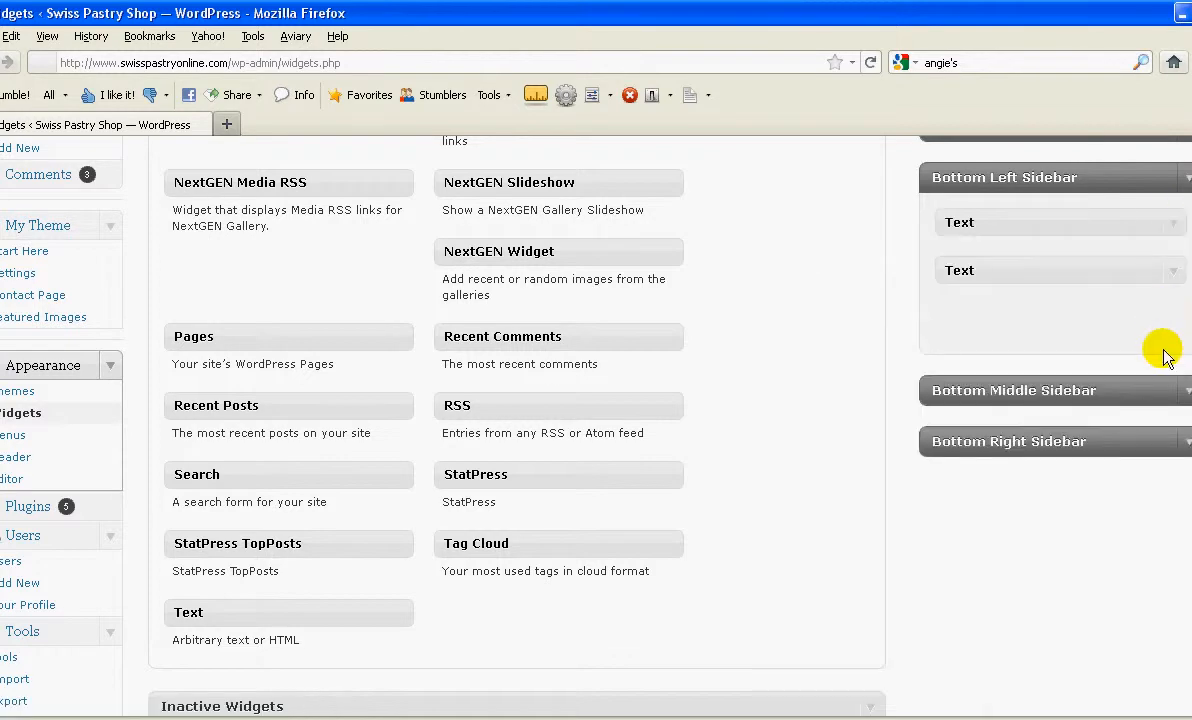
{"action": "left_click", "coordinate": [1172, 270]}
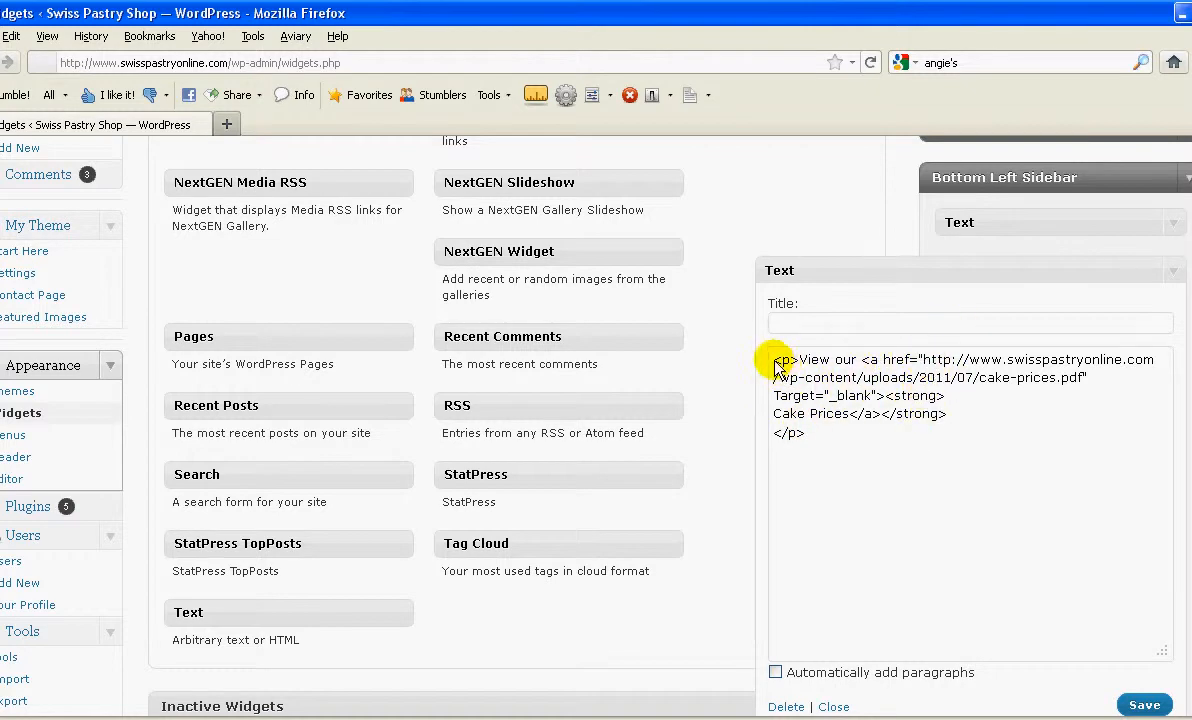
{"action": "left_click_drag", "start_coordinate": [778, 366], "coordinate": [958, 473]}
{"action": "left_click", "coordinate": [857, 446]}
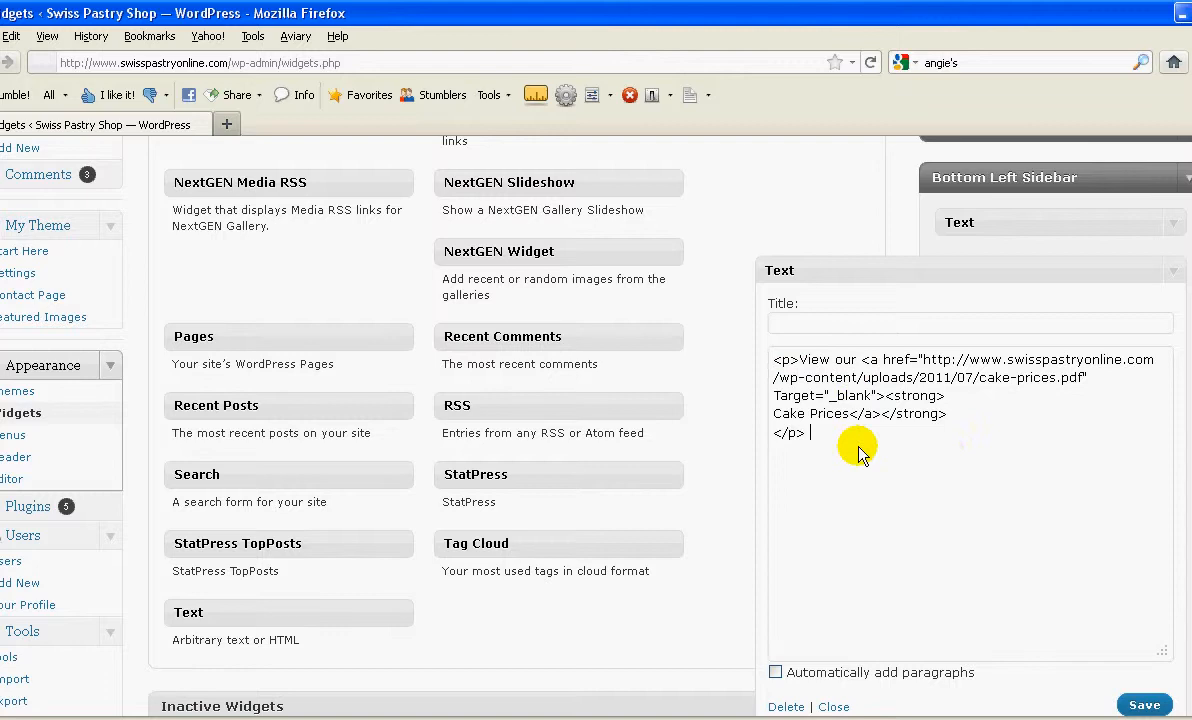
{"action": "double_click", "coordinate": [896, 360]}
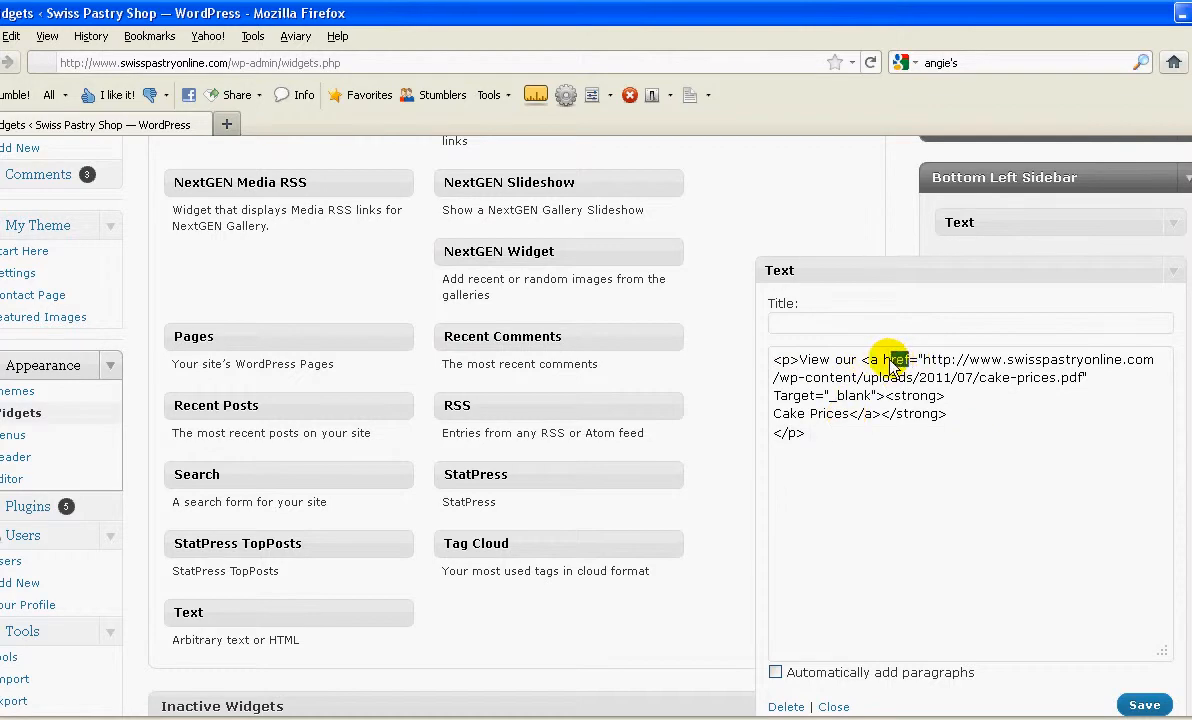
{"action": "left_click", "coordinate": [882, 361]}
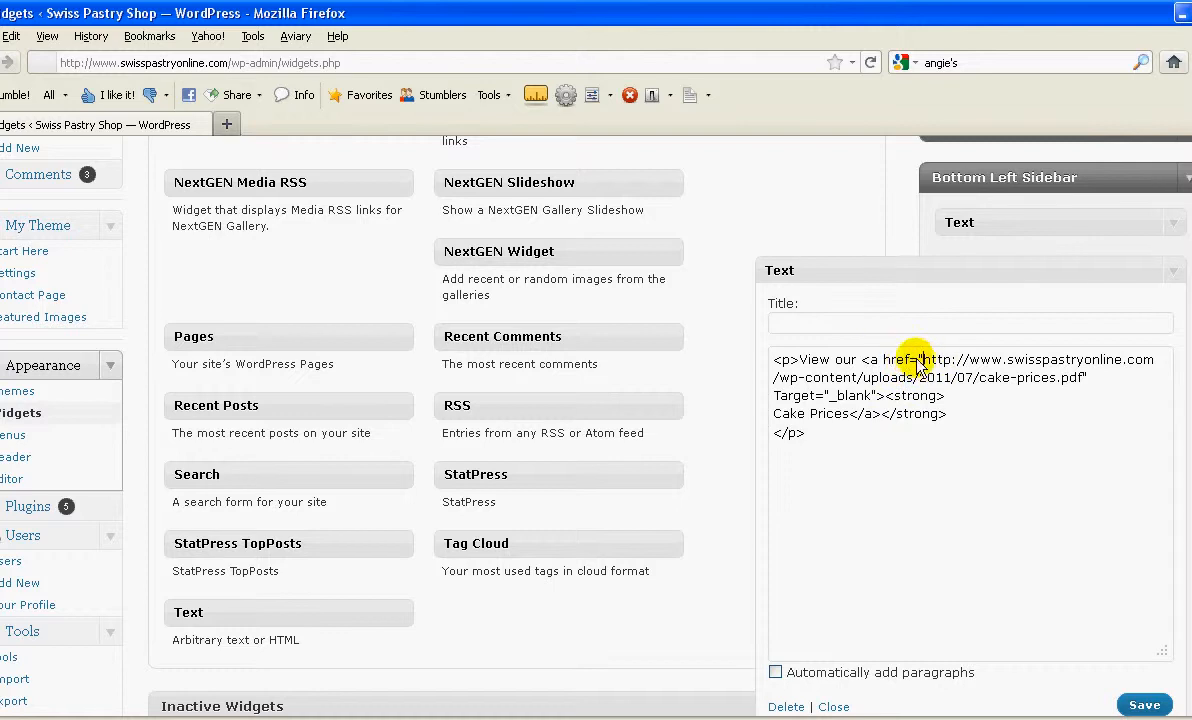
{"action": "left_click_drag", "start_coordinate": [923, 362], "coordinate": [1085, 380]}
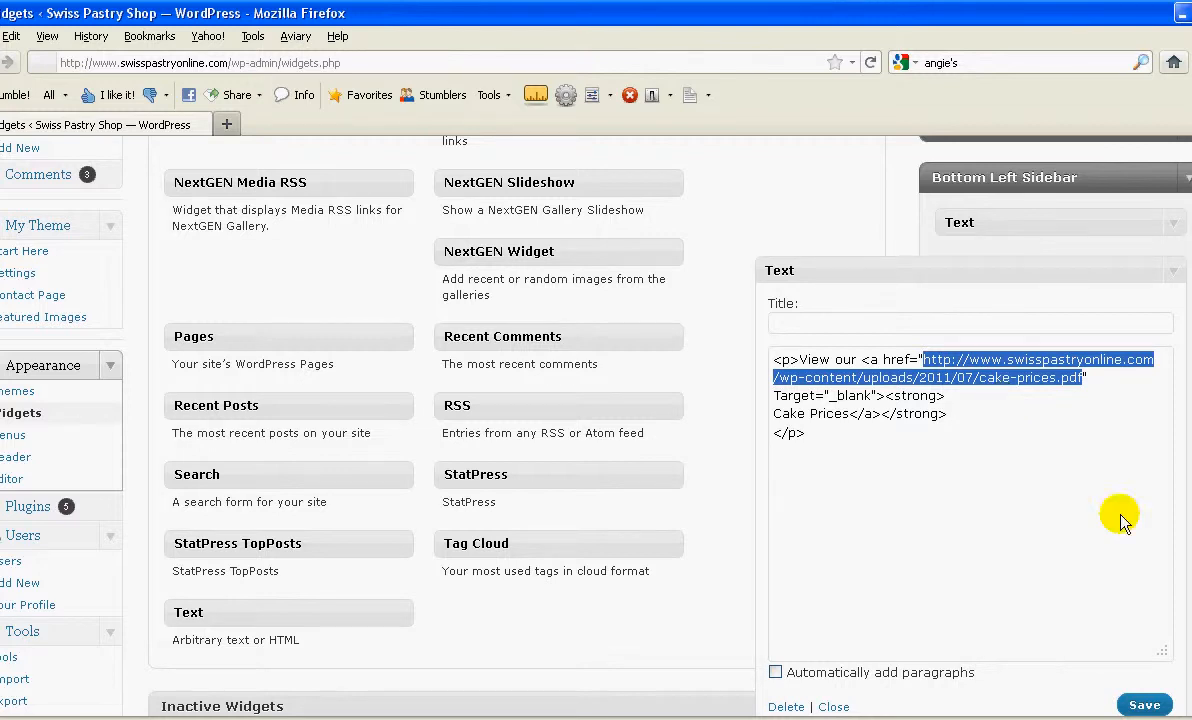
{"action": "key", "text": "alt+Tab"}
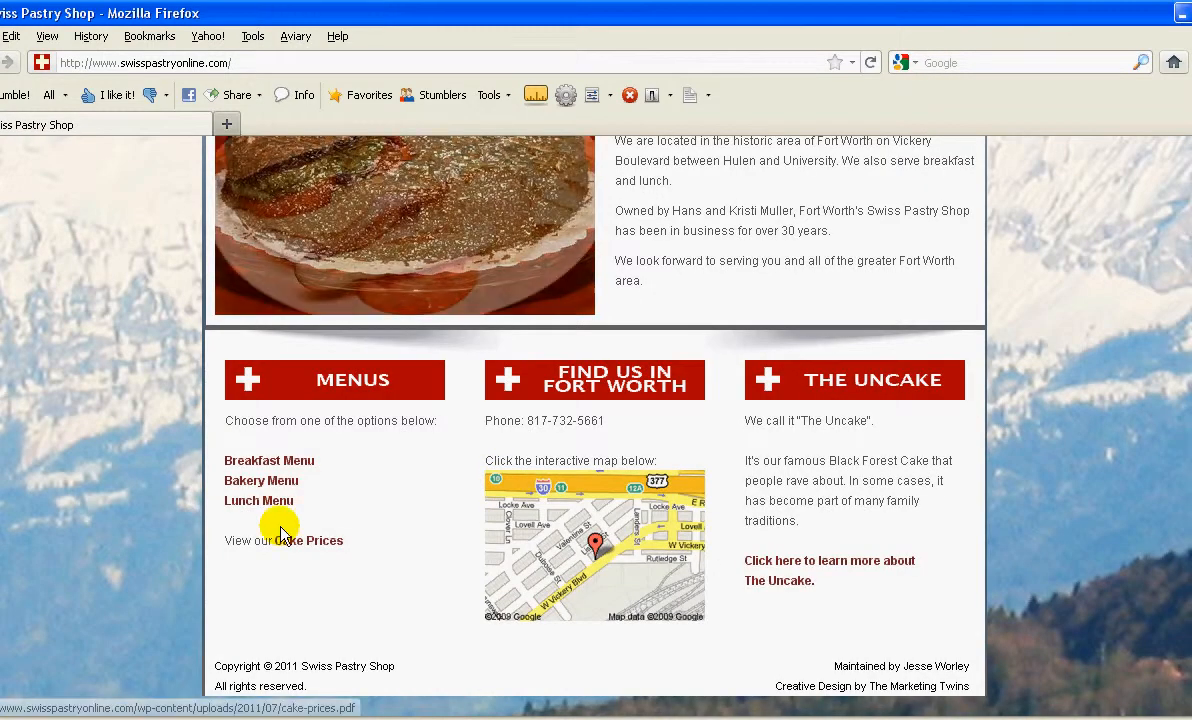
{"action": "key", "text": "alt+Tab"}
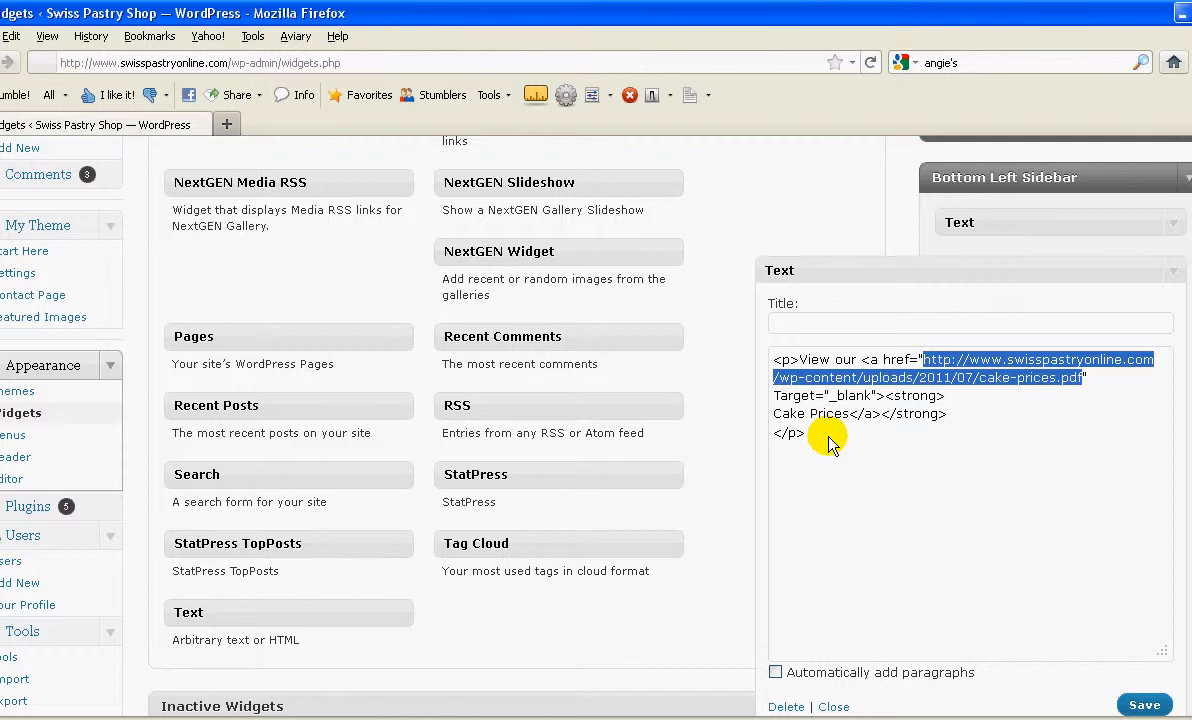
{"action": "key", "text": "Delete"}
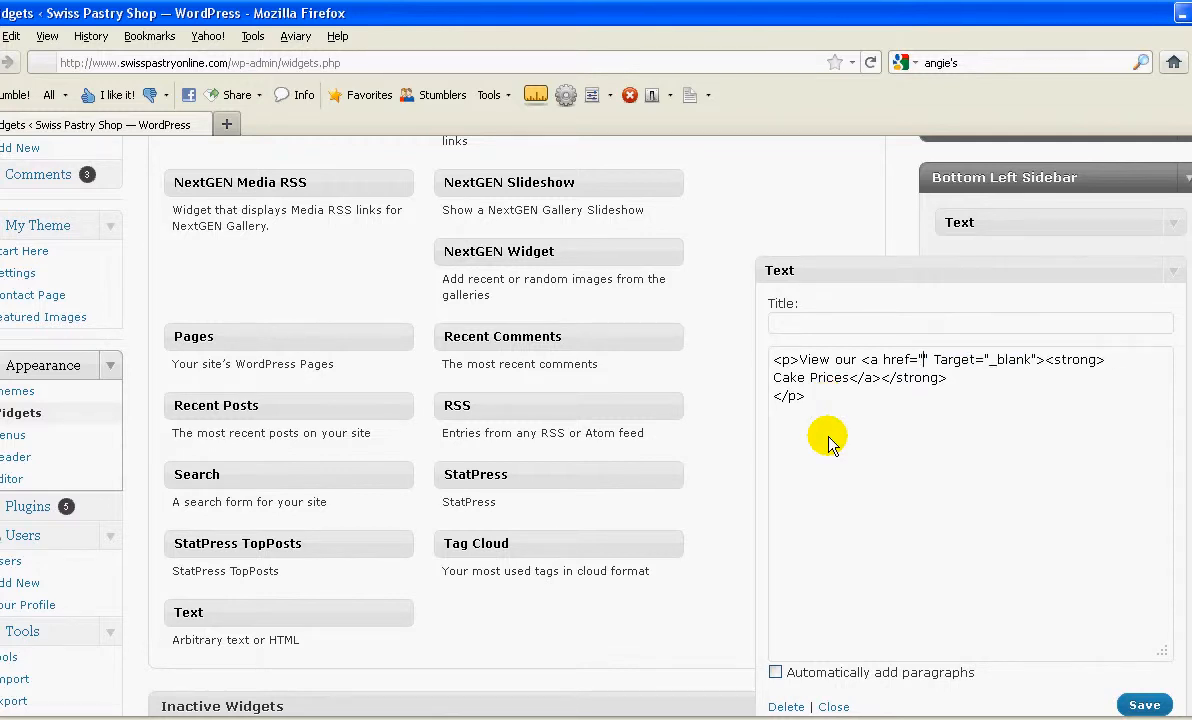
{"action": "left_click", "coordinate": [923, 362]}
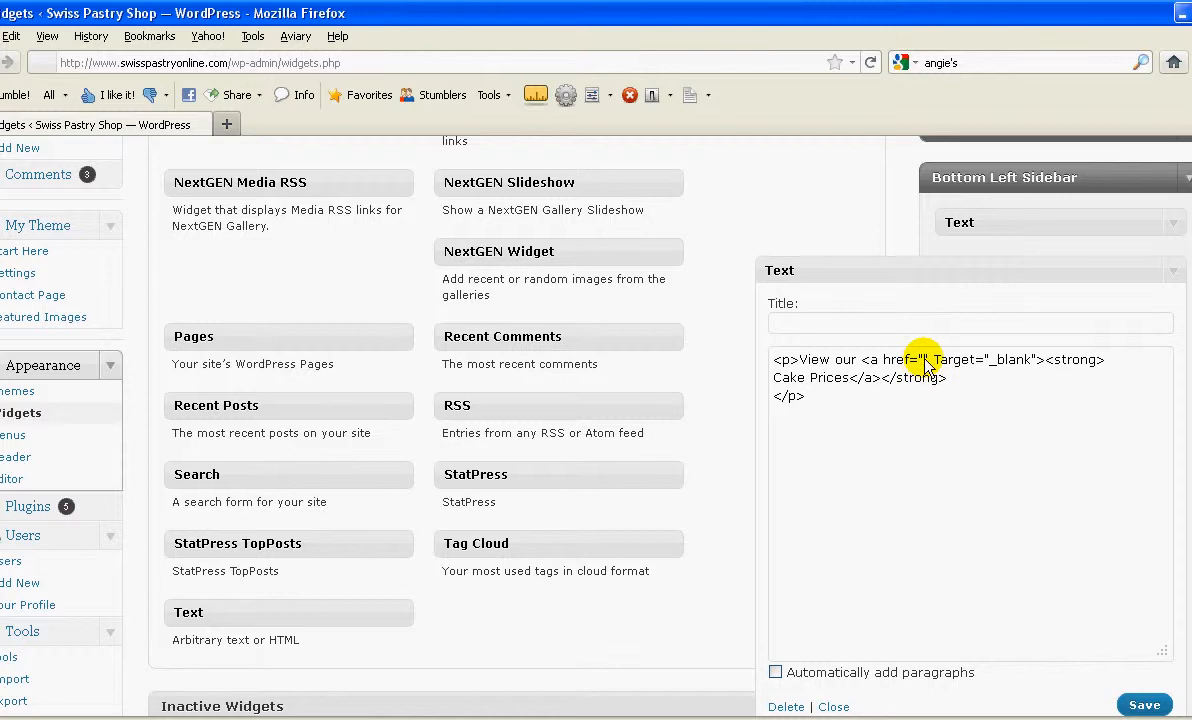
{"action": "right_click", "coordinate": [926, 364]}
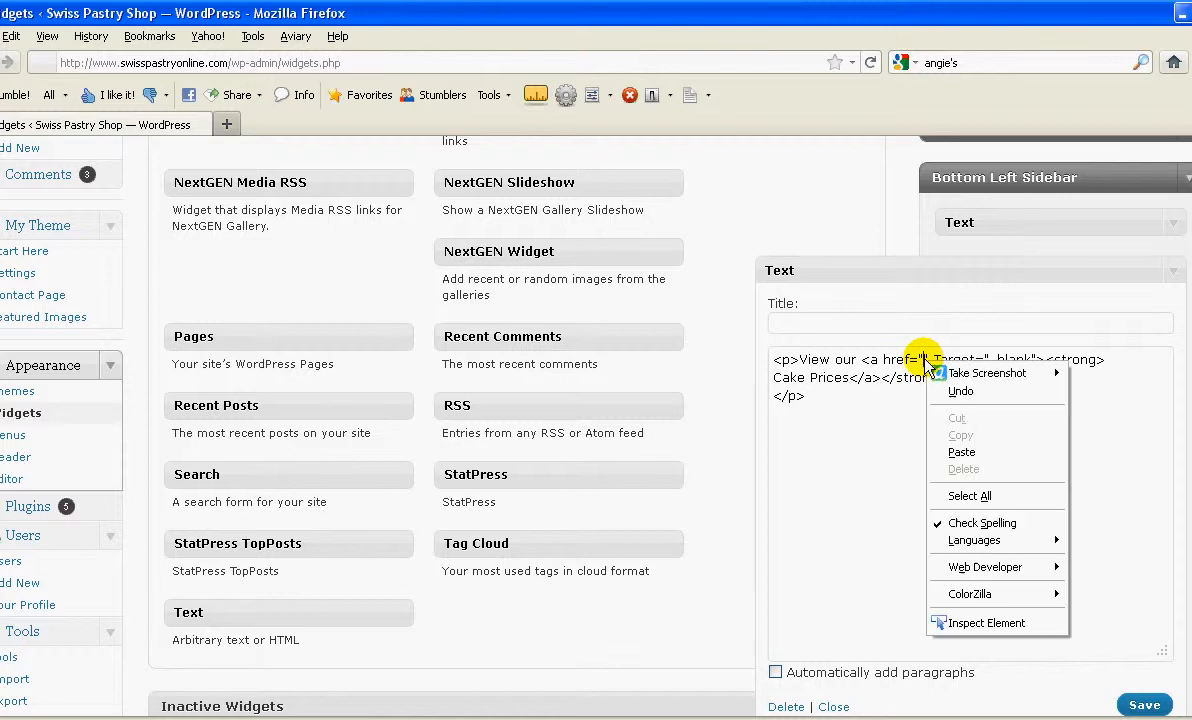
{"action": "left_click", "coordinate": [959, 455]}
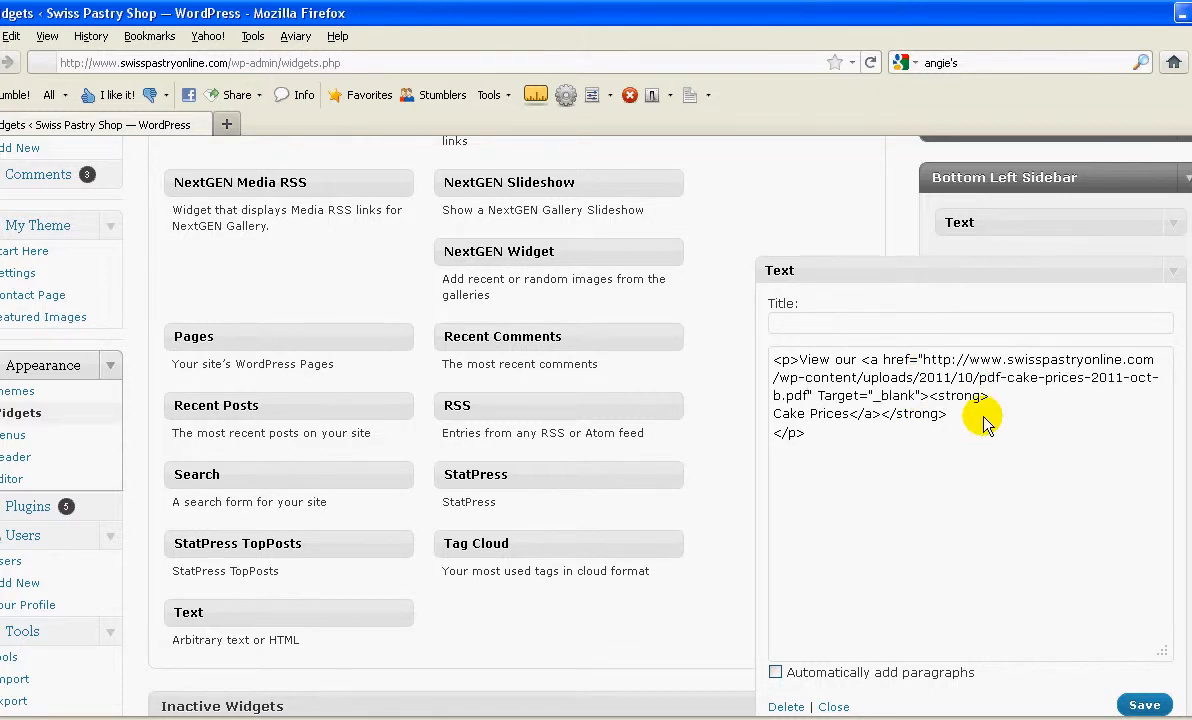
Step: Review the Cake Prices link's new URL and its Target="_blank" attribute, and save and close the second text widget
{"action": "type", "text": "\""}
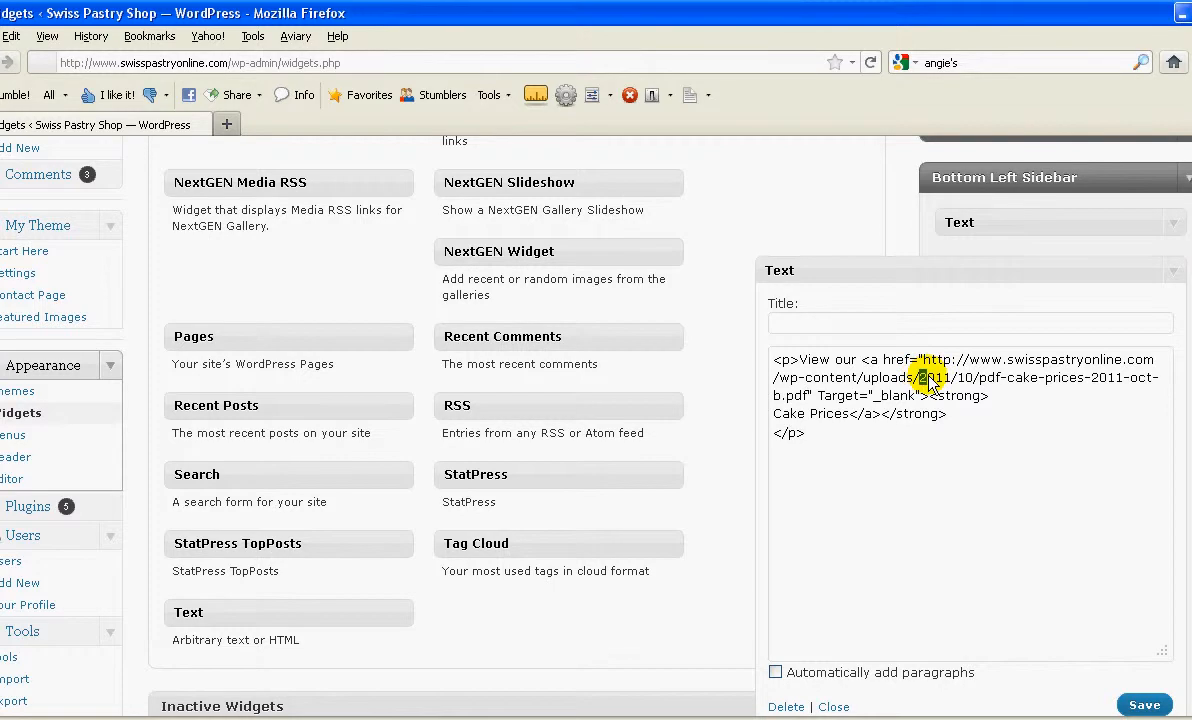
{"action": "left_click_drag", "start_coordinate": [920, 378], "coordinate": [805, 437]}
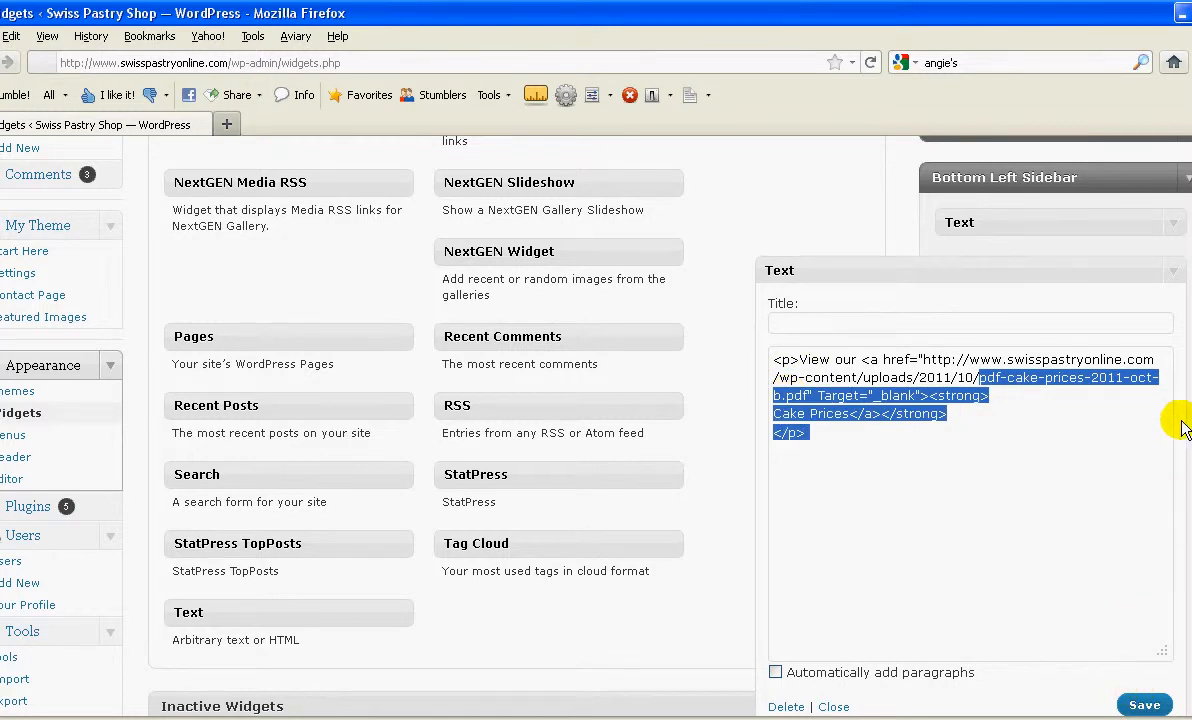
{"action": "left_click", "coordinate": [1141, 706]}
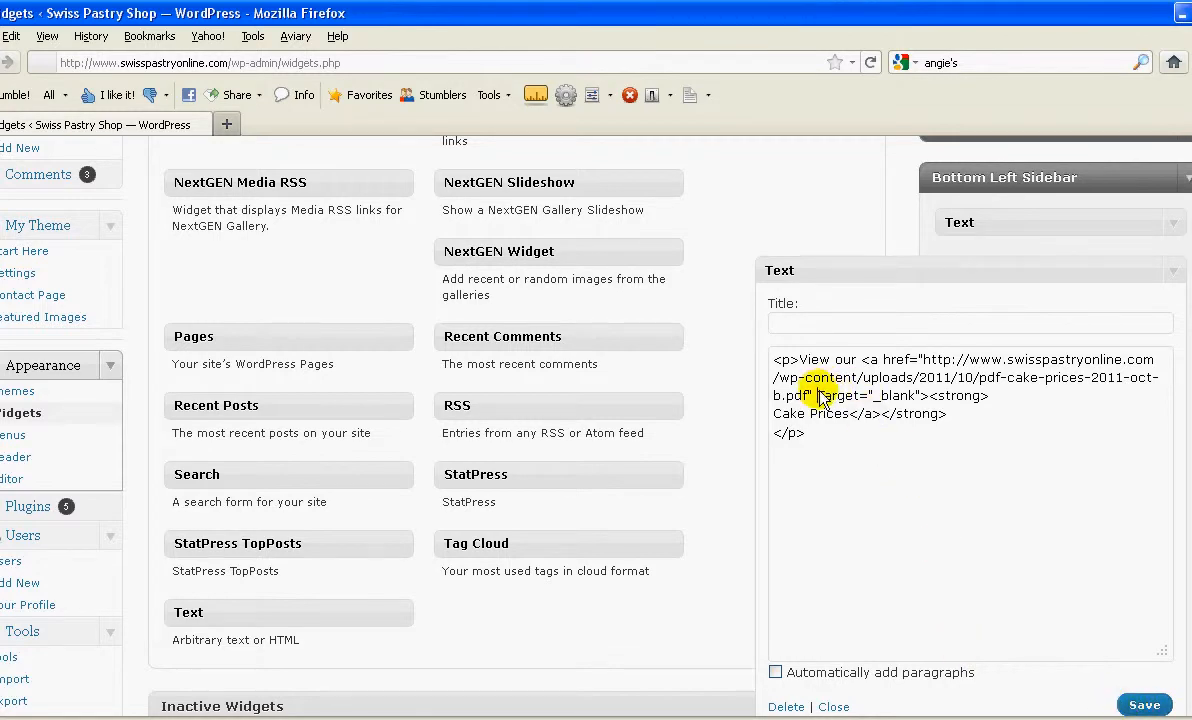
{"action": "left_click_drag", "start_coordinate": [818, 396], "coordinate": [925, 398]}
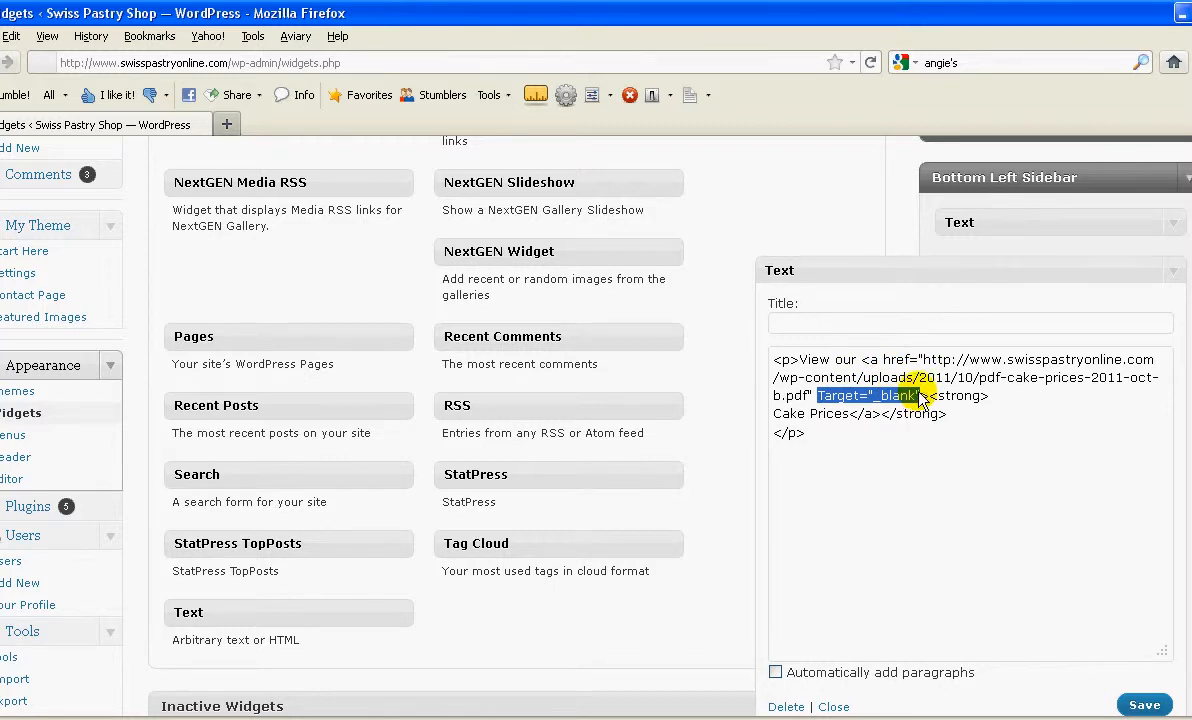
{"action": "left_click", "coordinate": [1144, 705]}
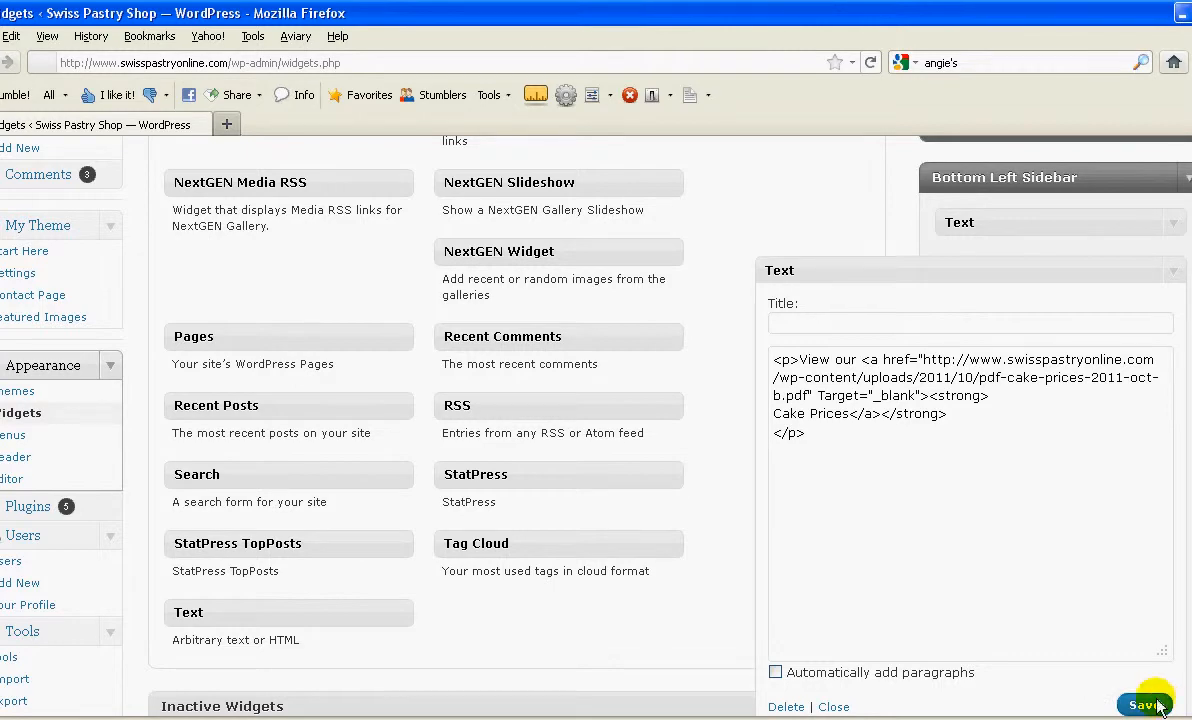
{"action": "left_click", "coordinate": [833, 706]}
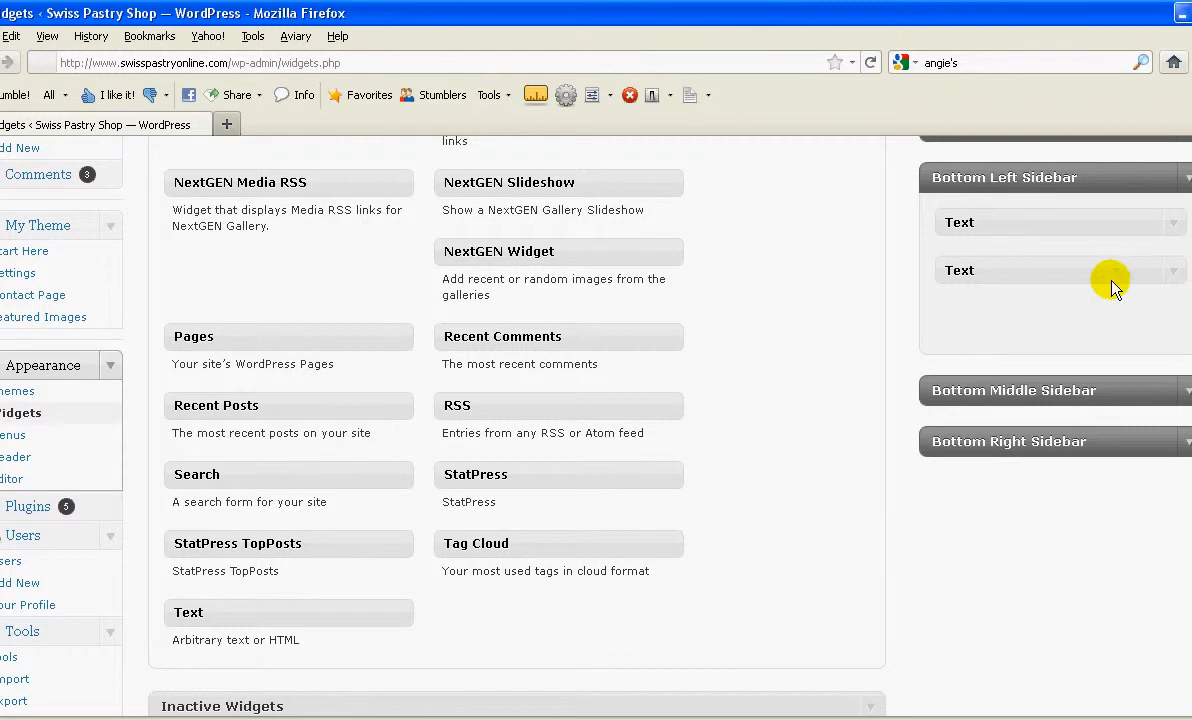
{"action": "left_click", "coordinate": [1171, 270]}
{"action": "left_click", "coordinate": [1145, 705]}
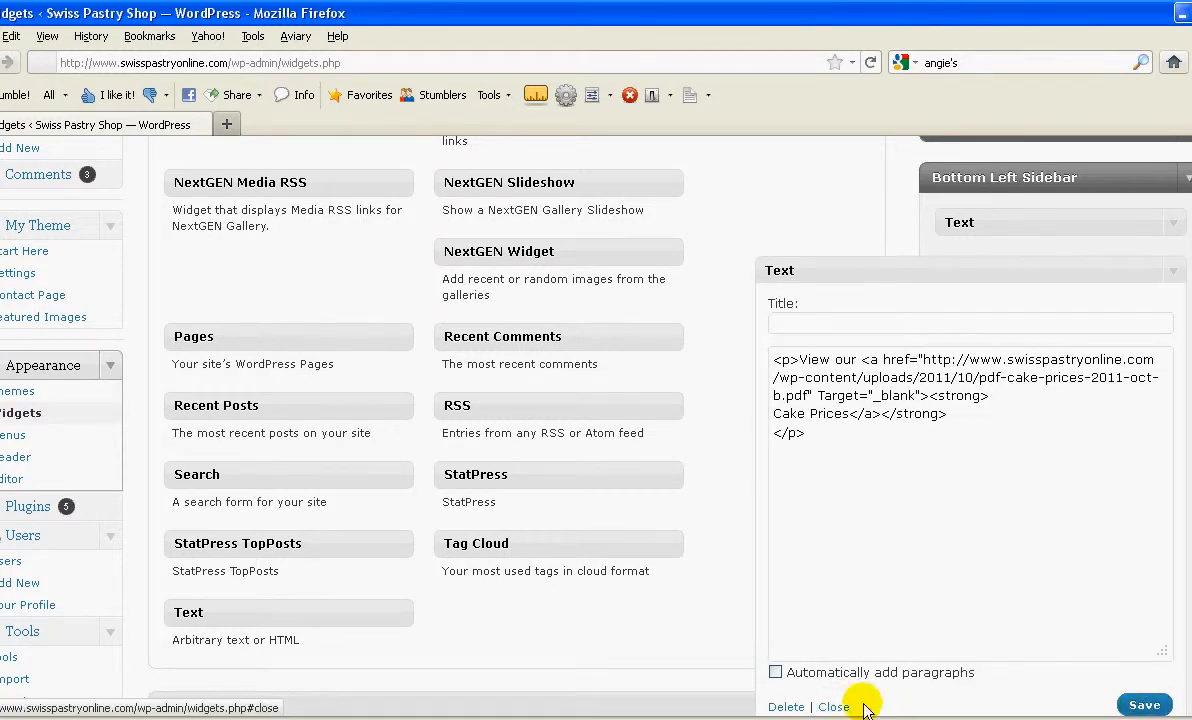
{"action": "left_click", "coordinate": [833, 707]}
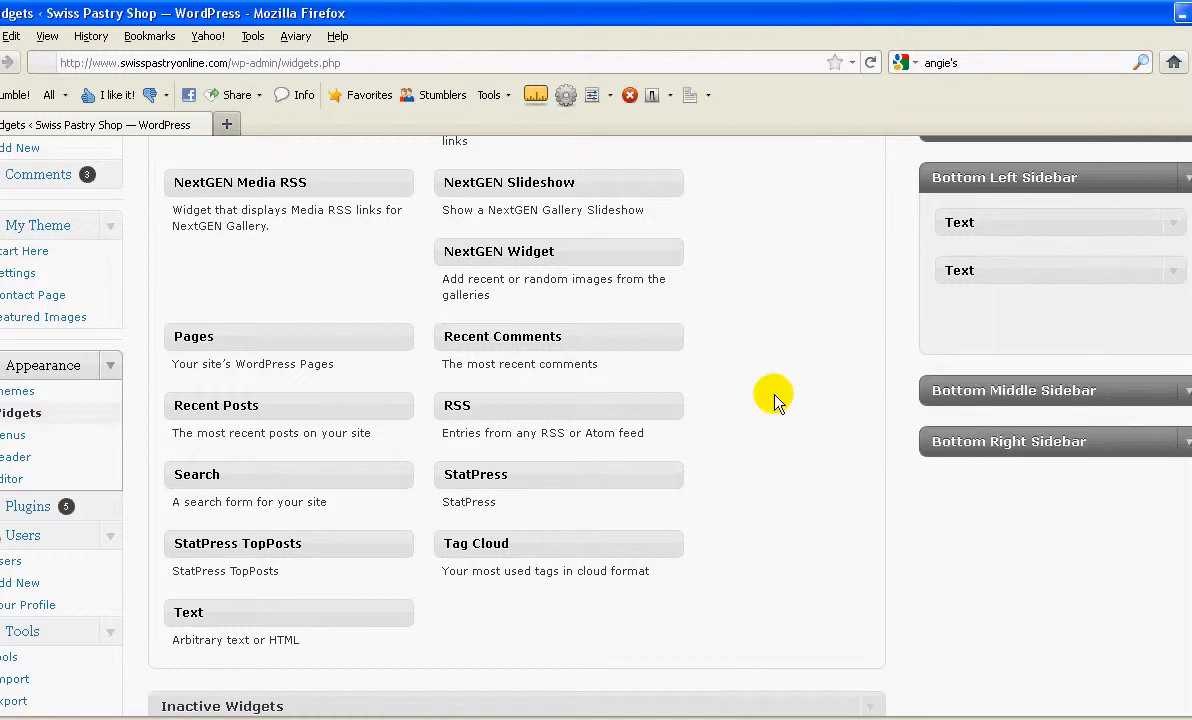
Step: Reload the live front page, check the Cake Prices link's destination, and reopen the second text widget to inspect its _blank target value
{"action": "key", "text": "alt+Tab"}
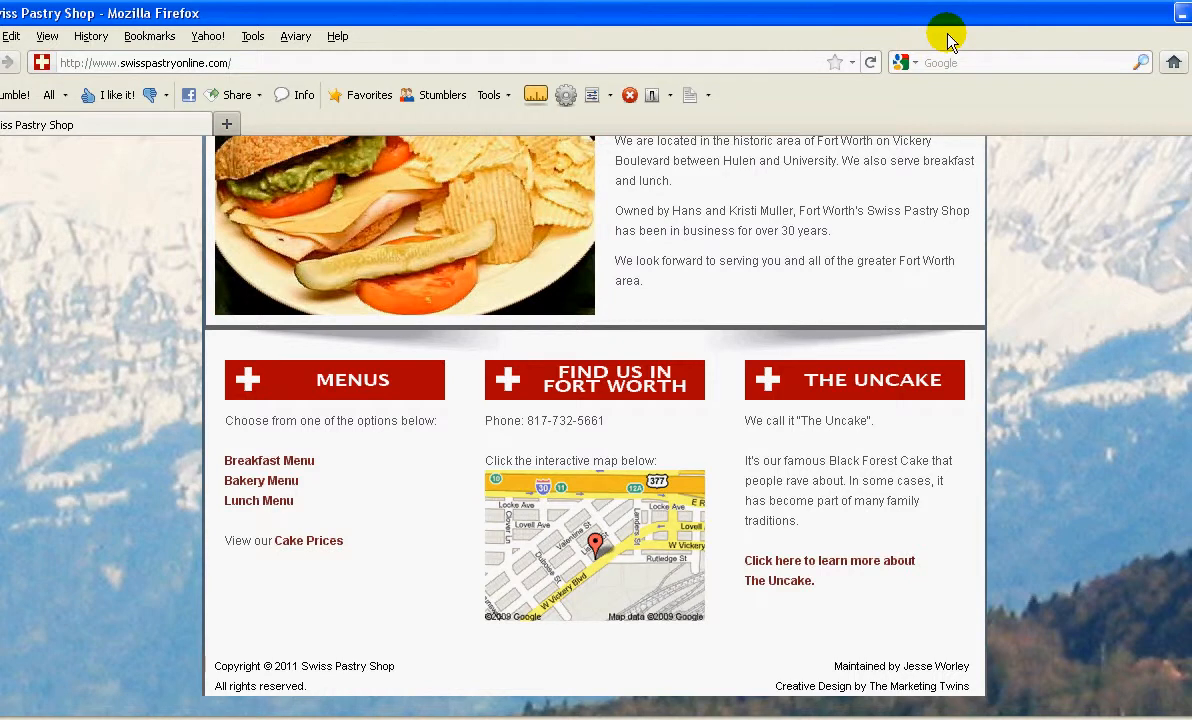
{"action": "left_click", "coordinate": [870, 62]}
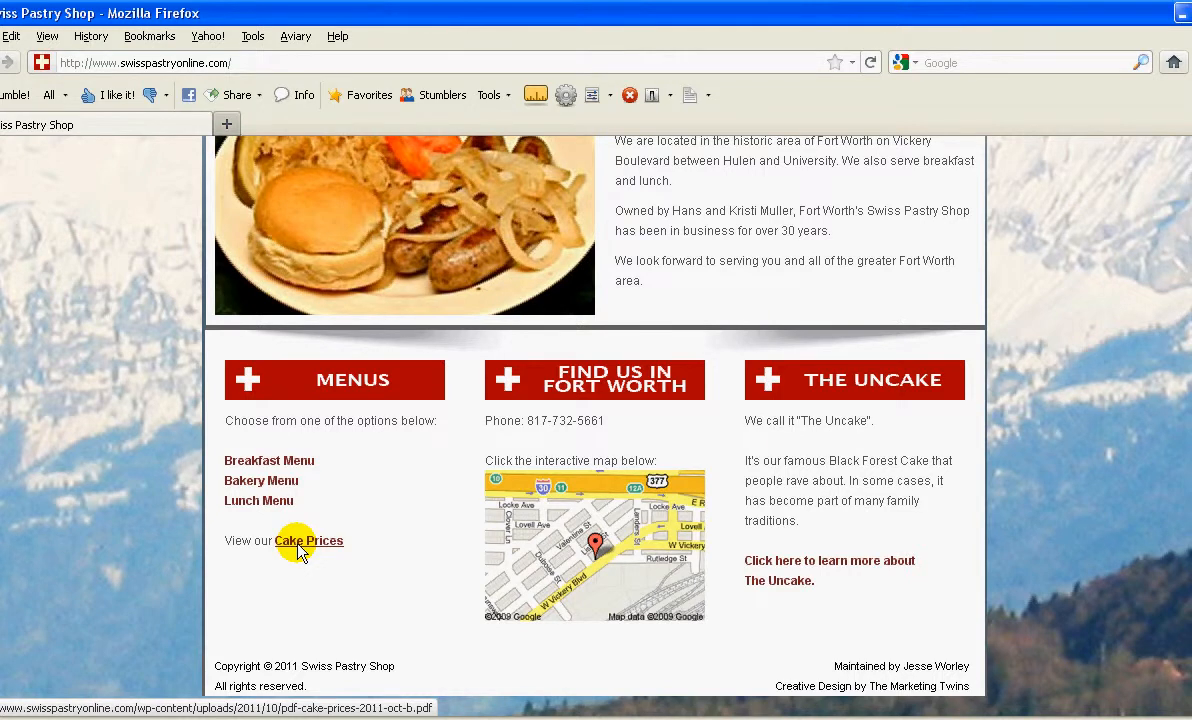
{"action": "key", "text": "alt+Tab"}
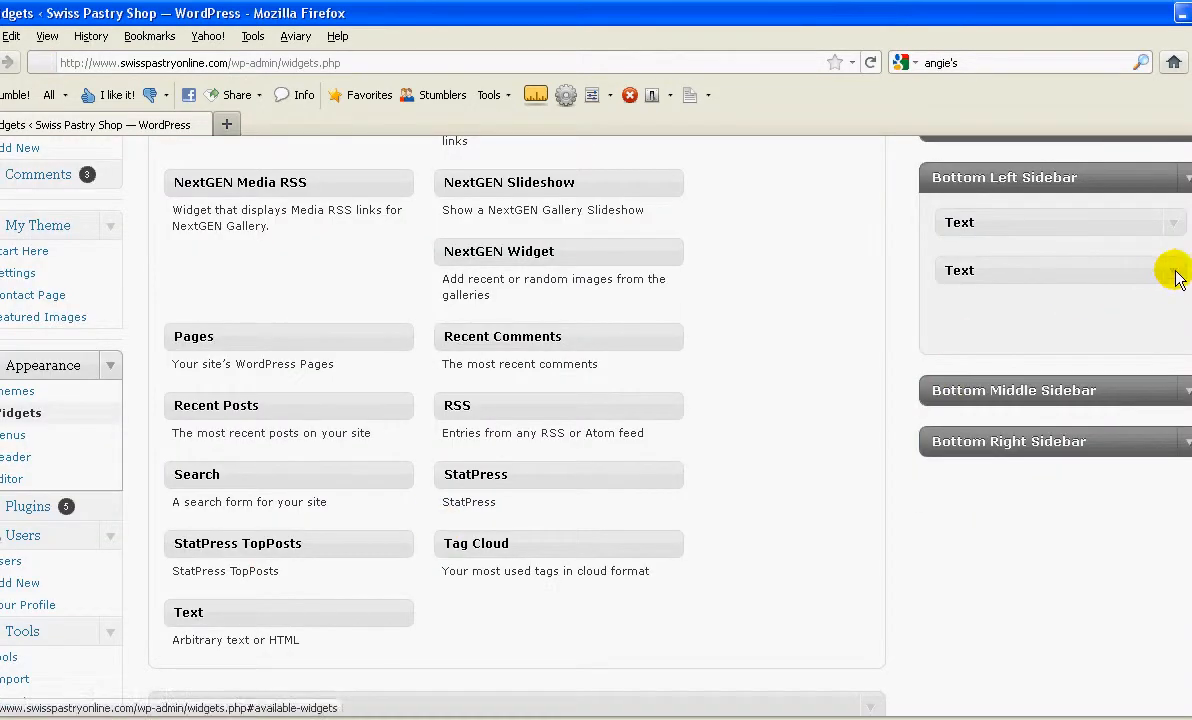
{"action": "left_click", "coordinate": [1172, 270]}
{"action": "left_click_drag", "start_coordinate": [918, 398], "coordinate": [877, 400]}
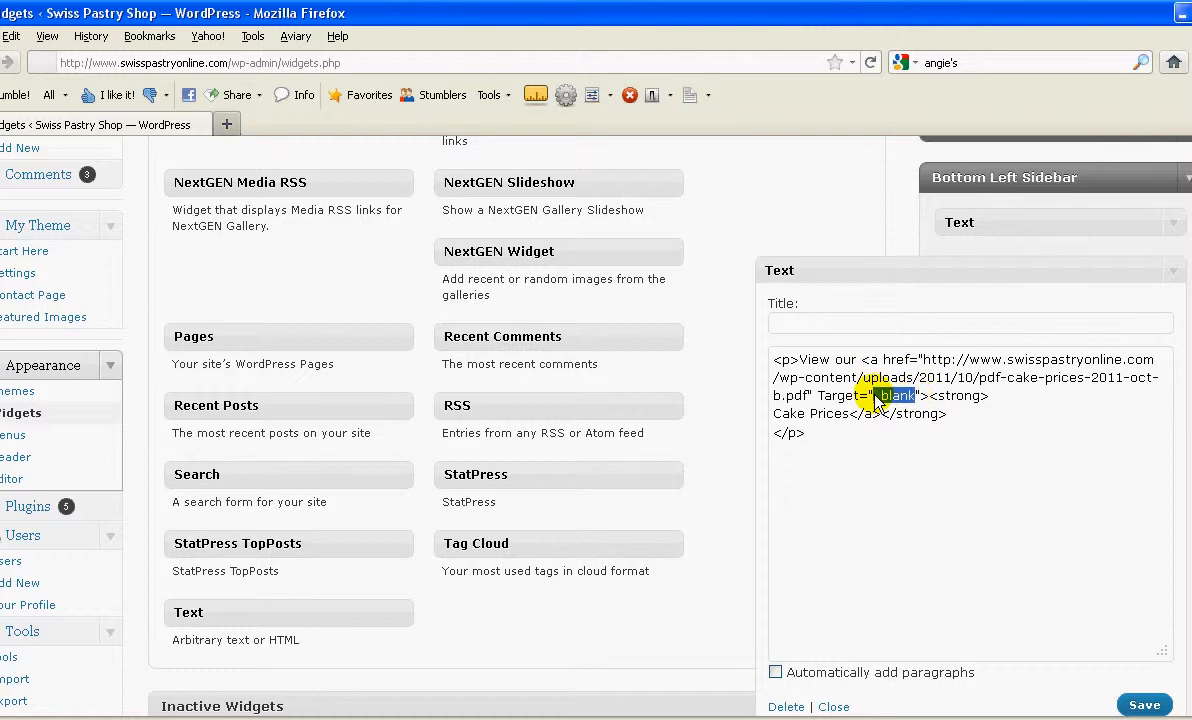
Step: Test the Cake Prices link on the live front page, close the PDF it opens, and close the second text widget
{"action": "key", "text": "alt+Tab"}
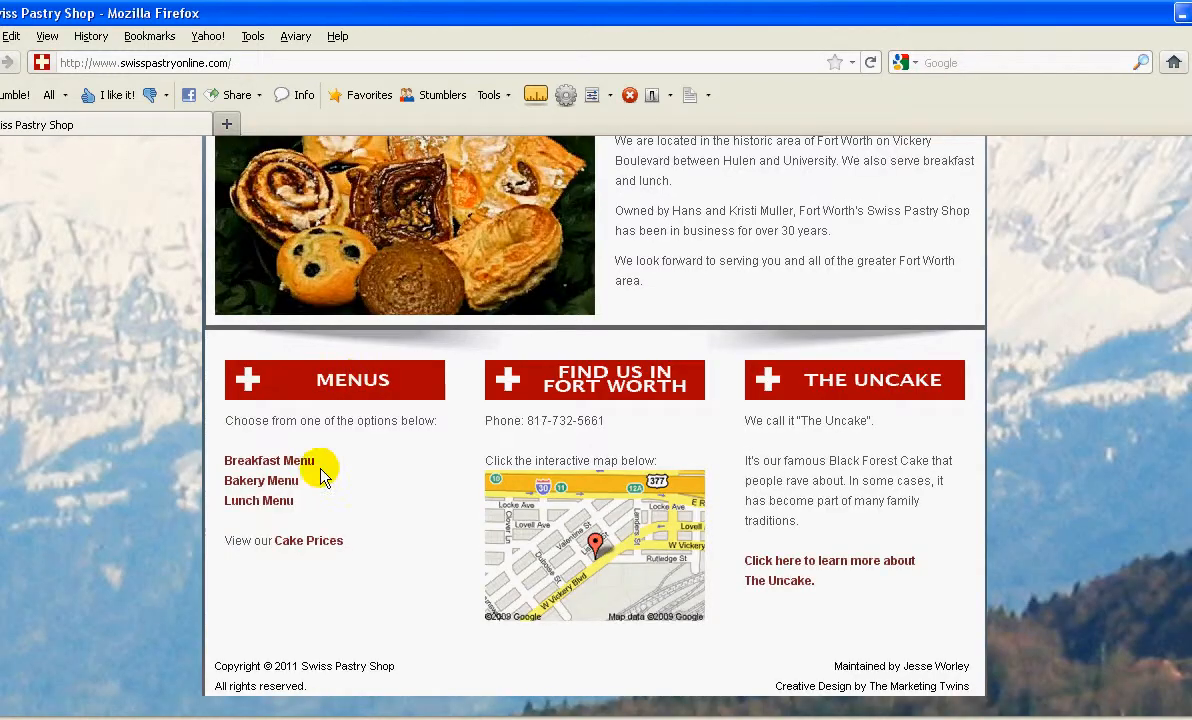
{"action": "left_click", "coordinate": [316, 541]}
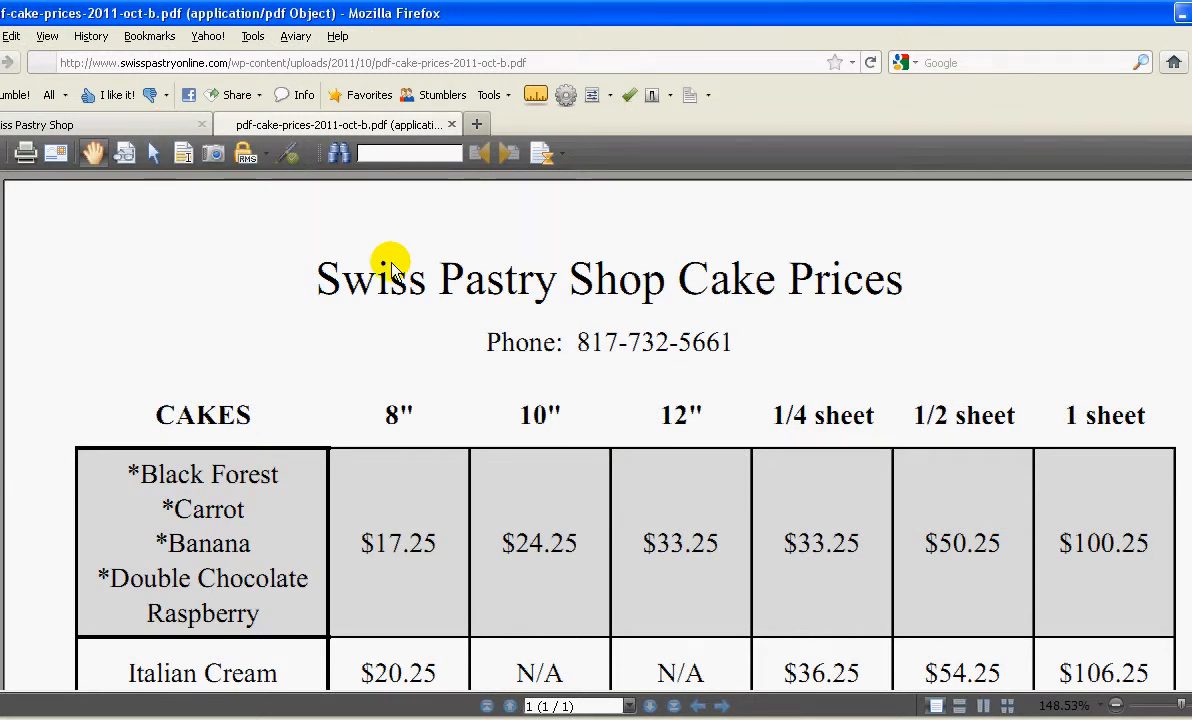
{"action": "left_click", "coordinate": [451, 124]}
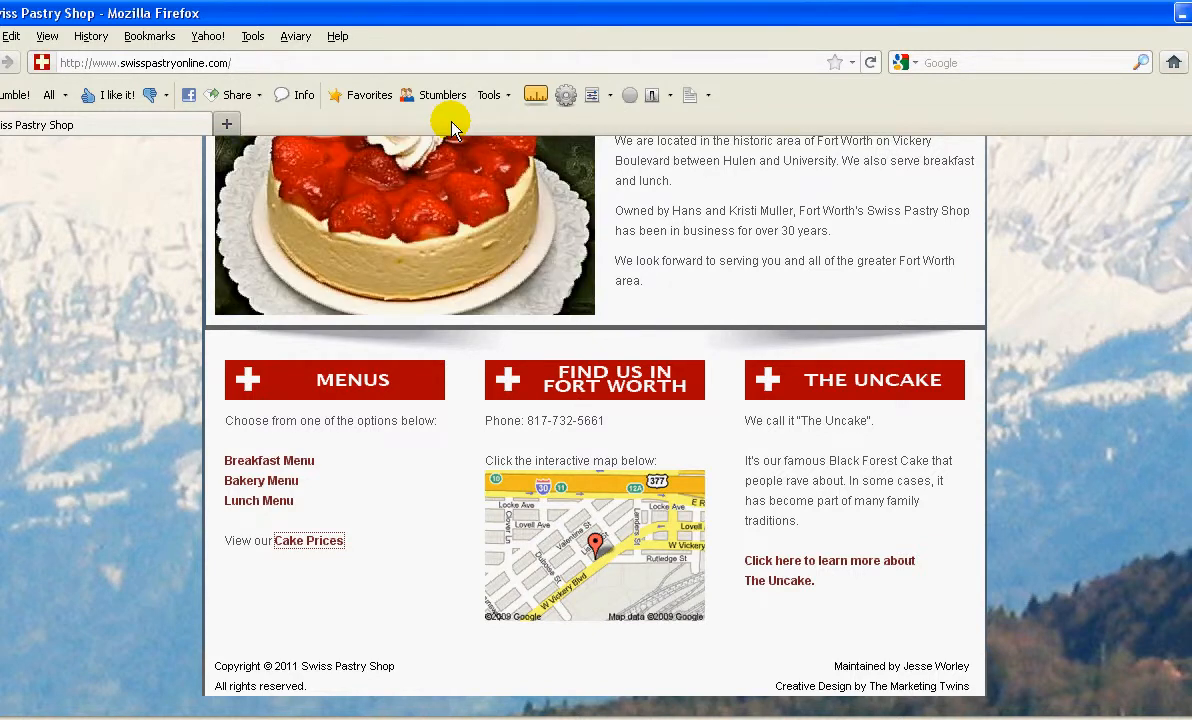
{"action": "key", "text": "alt+Tab"}
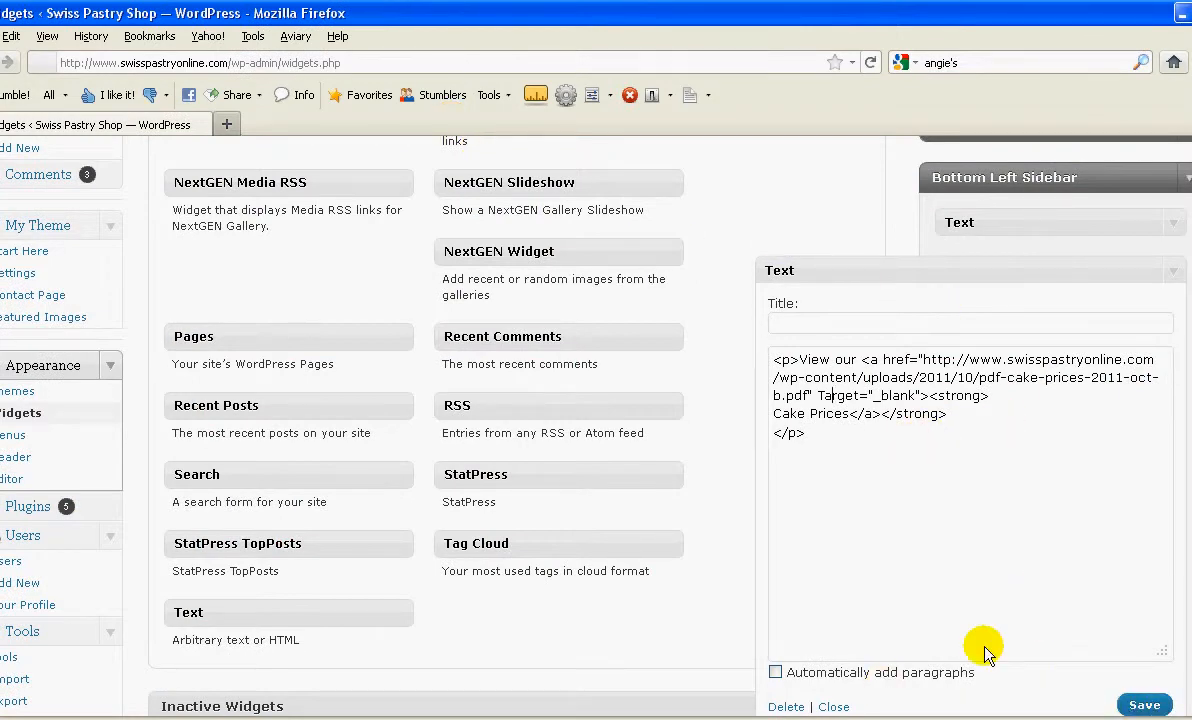
{"action": "left_click", "coordinate": [833, 707]}
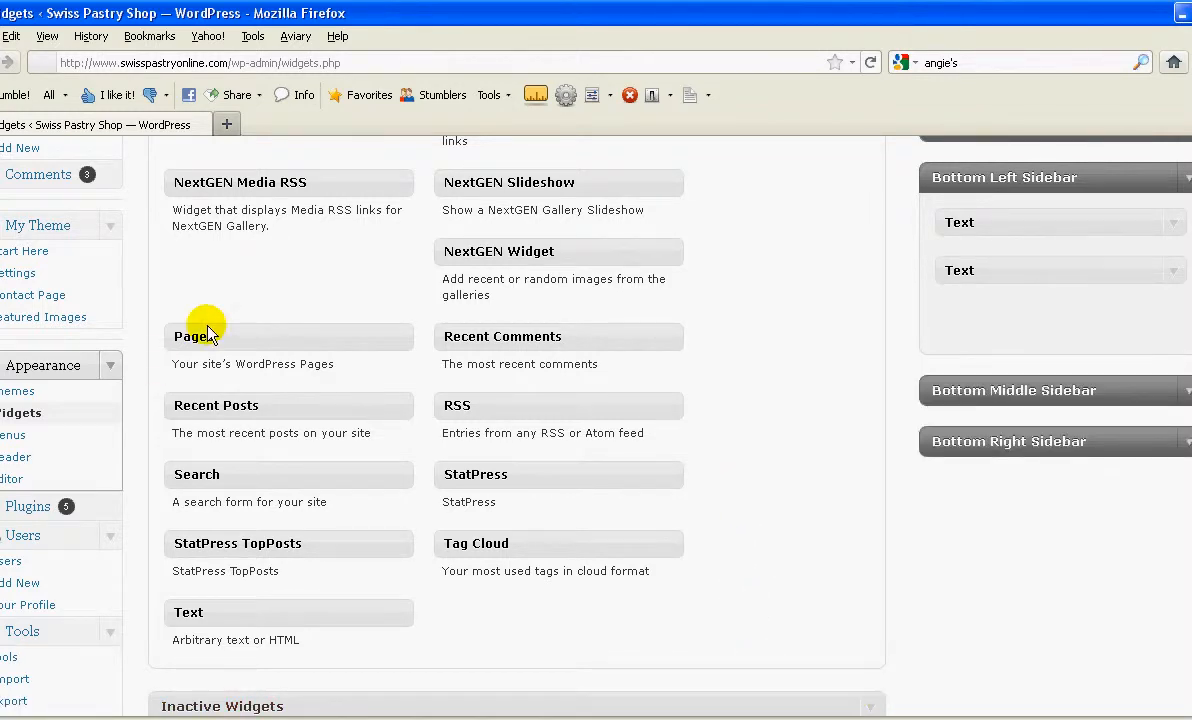
Step: Upload the file "pdf menu bakery 2011 oct" from the Desktop as new media
{"action": "scroll", "coordinate": [207, 333], "scroll_direction": "up", "scroll_amount": 8}
{"action": "left_click", "coordinate": [44, 429]}
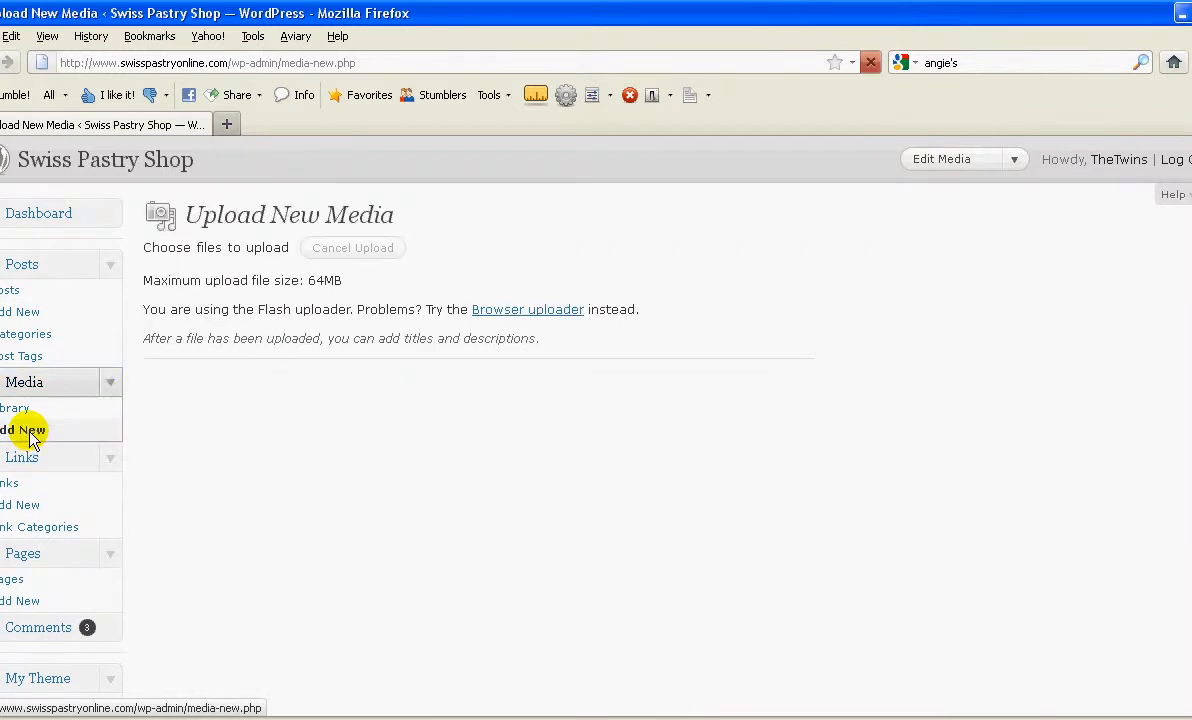
{"action": "left_click", "coordinate": [322, 255]}
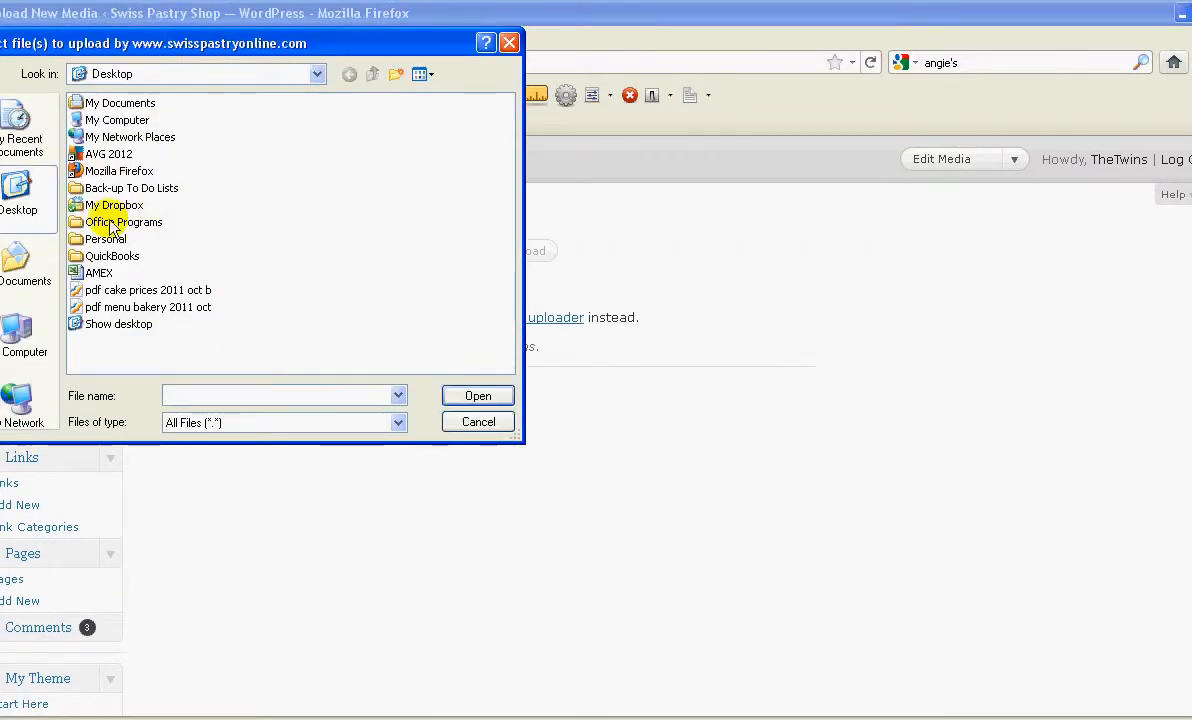
{"action": "left_click", "coordinate": [90, 308]}
{"action": "left_click", "coordinate": [470, 394]}
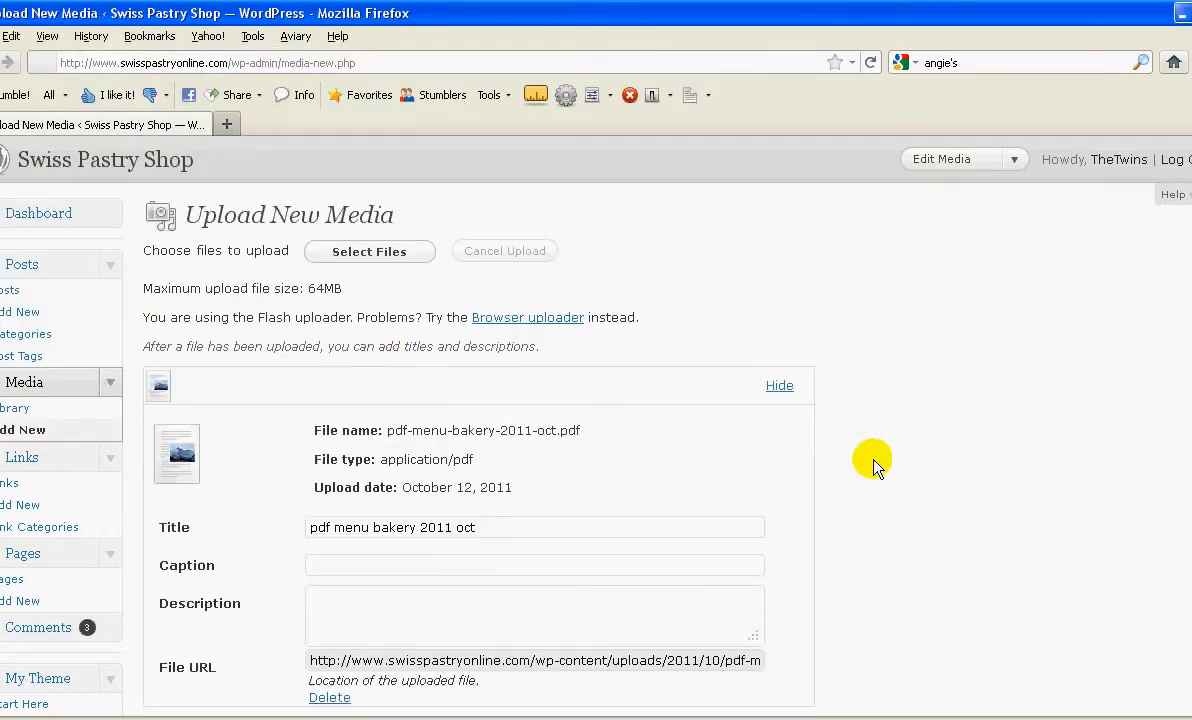
Step: Copy the full file URL of the uploaded pdf-menu-bakery-2011-oct.pdf and save all media changes
{"action": "scroll", "coordinate": [710, 468], "scroll_direction": "down", "scroll_amount": 3}
{"action": "double_click", "coordinate": [470, 434]}
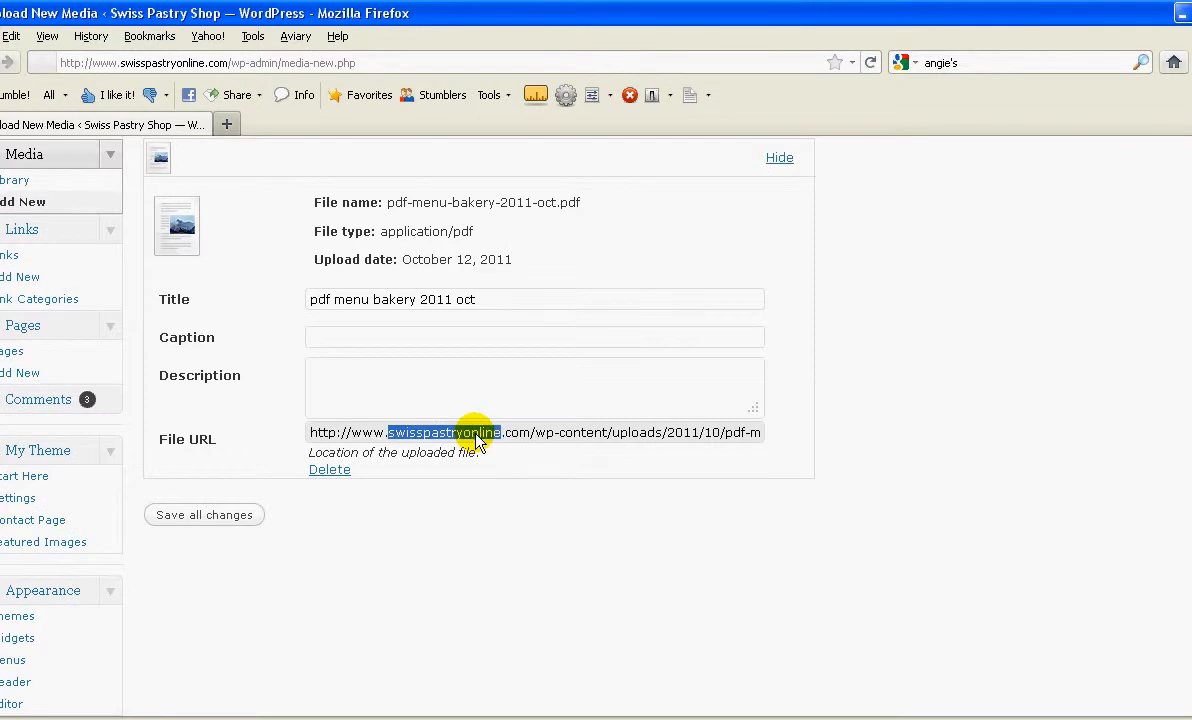
{"action": "double_click", "coordinate": [319, 434]}
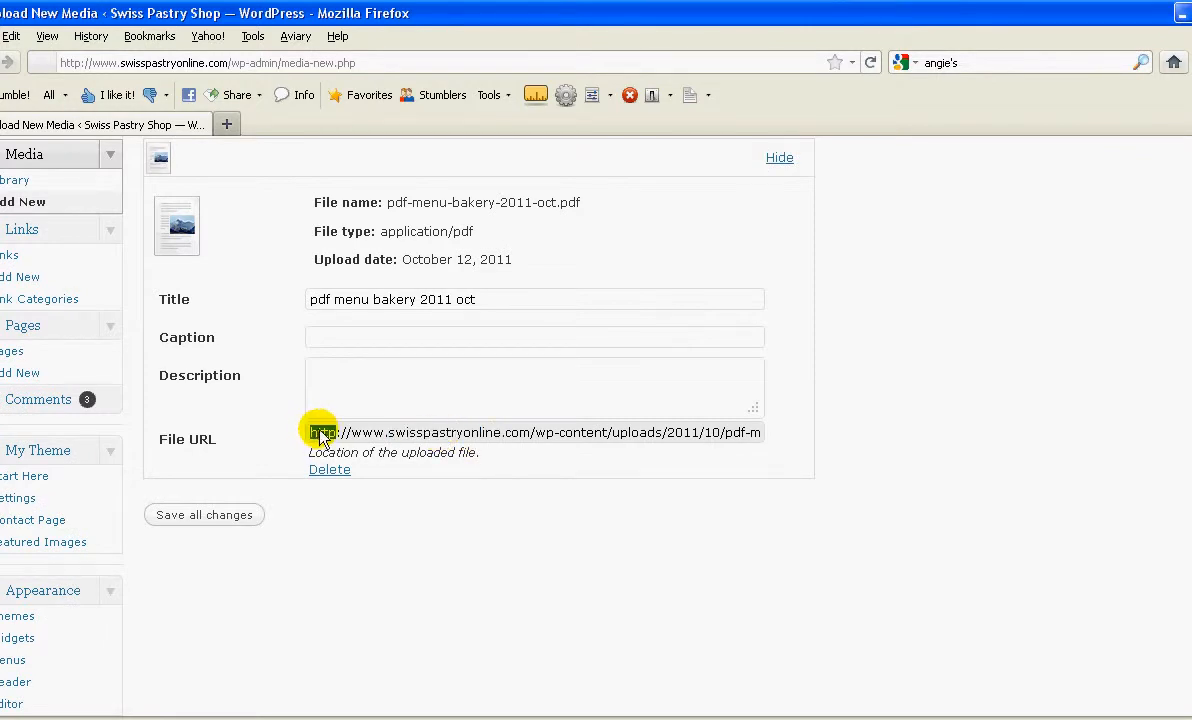
{"action": "triple_click", "coordinate": [322, 436]}
{"action": "left_click", "coordinate": [322, 436]}
{"action": "triple_click", "coordinate": [320, 436]}
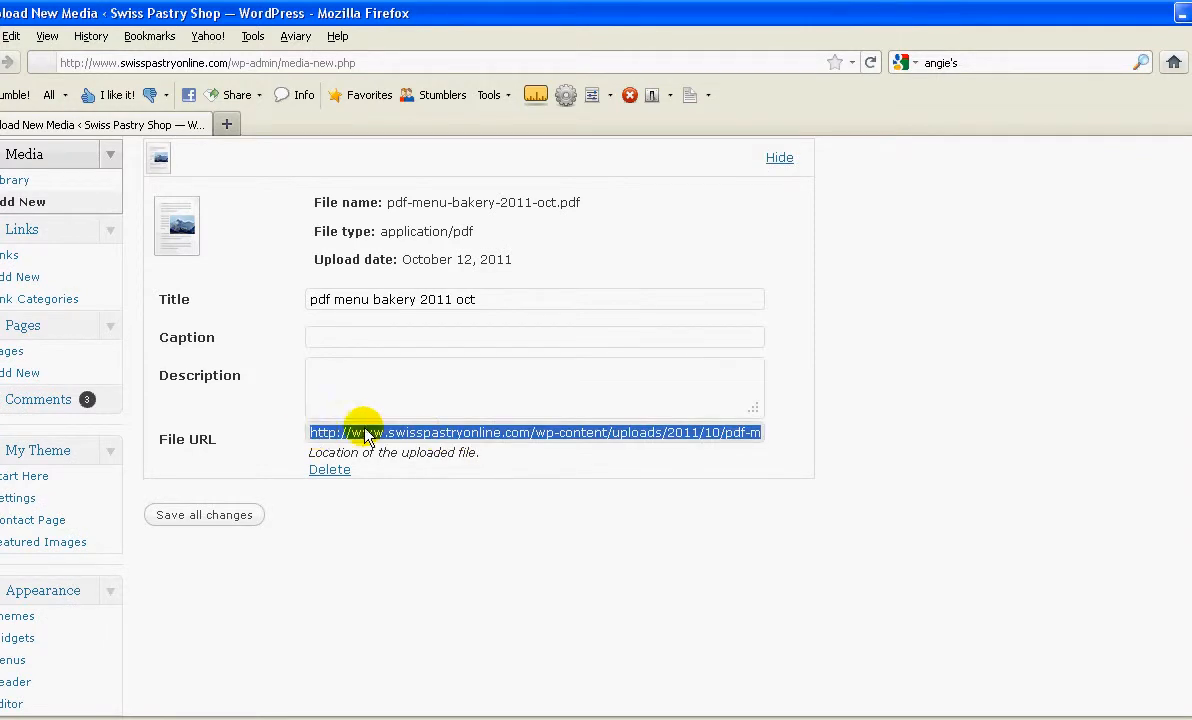
{"action": "right_click", "coordinate": [422, 436]}
{"action": "left_click", "coordinate": [457, 506]}
{"action": "left_click", "coordinate": [215, 515]}
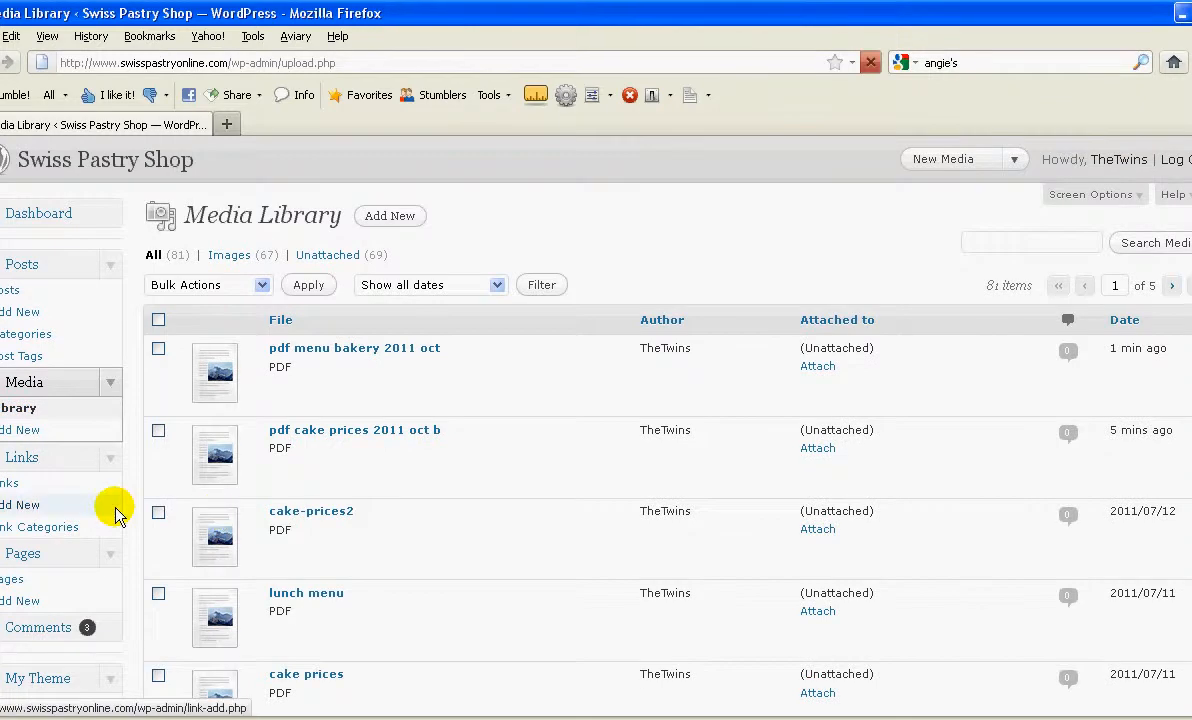
Step: Look over the uploaded bakery menu and older menu PDFs in the Media Library, and go to the Widgets page
{"action": "scroll", "coordinate": [255, 314], "scroll_direction": "down", "scroll_amount": 4}
{"action": "scroll", "coordinate": [295, 288], "scroll_direction": "up", "scroll_amount": 4}
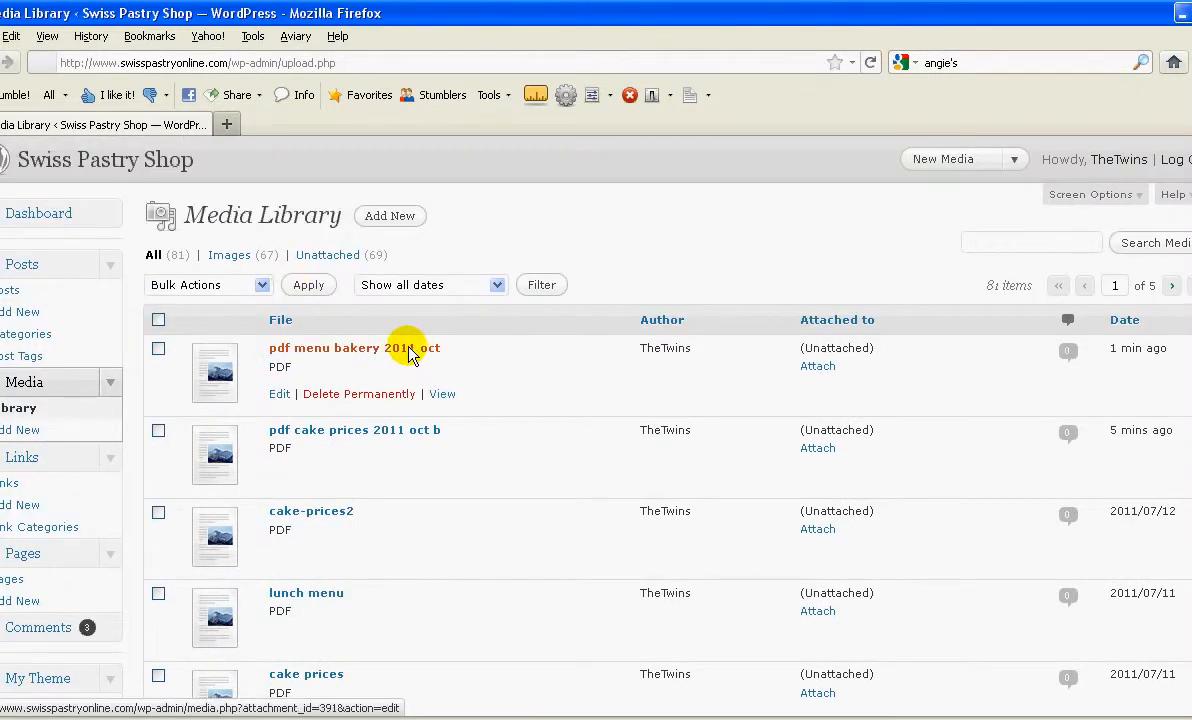
{"action": "scroll", "coordinate": [181, 612], "scroll_direction": "down", "scroll_amount": 6}
{"action": "scroll", "coordinate": [20, 600], "scroll_direction": "down", "scroll_amount": 4}
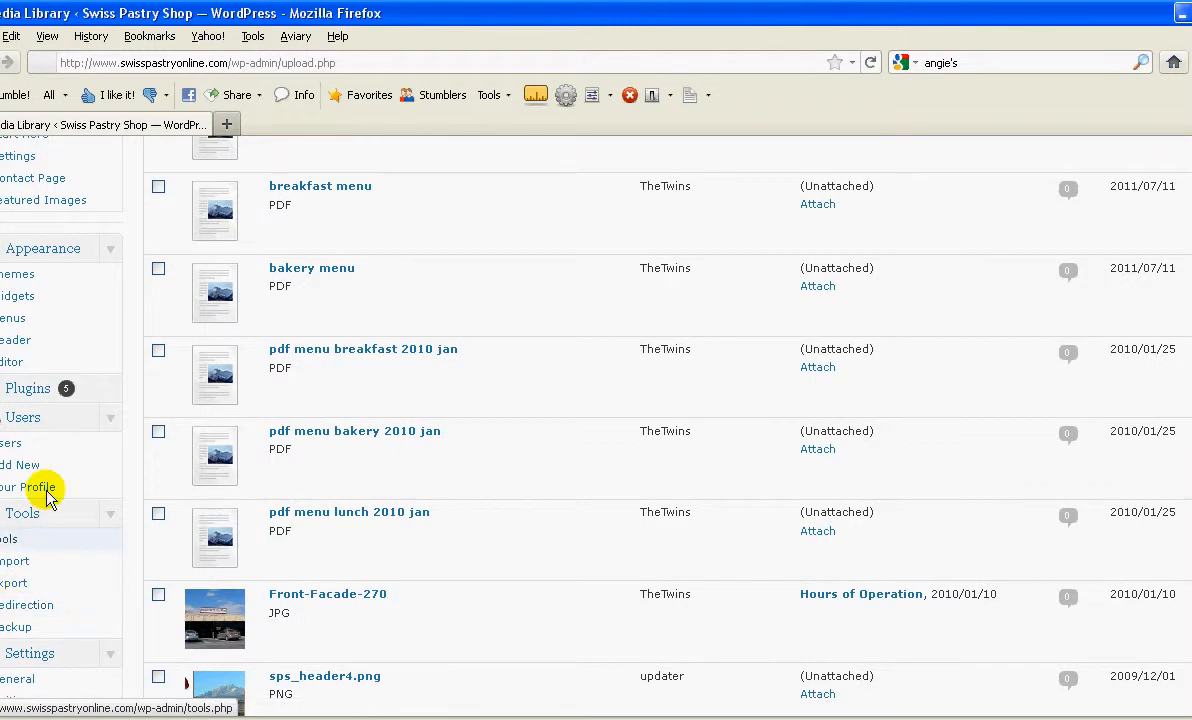
{"action": "left_click", "coordinate": [36, 296]}
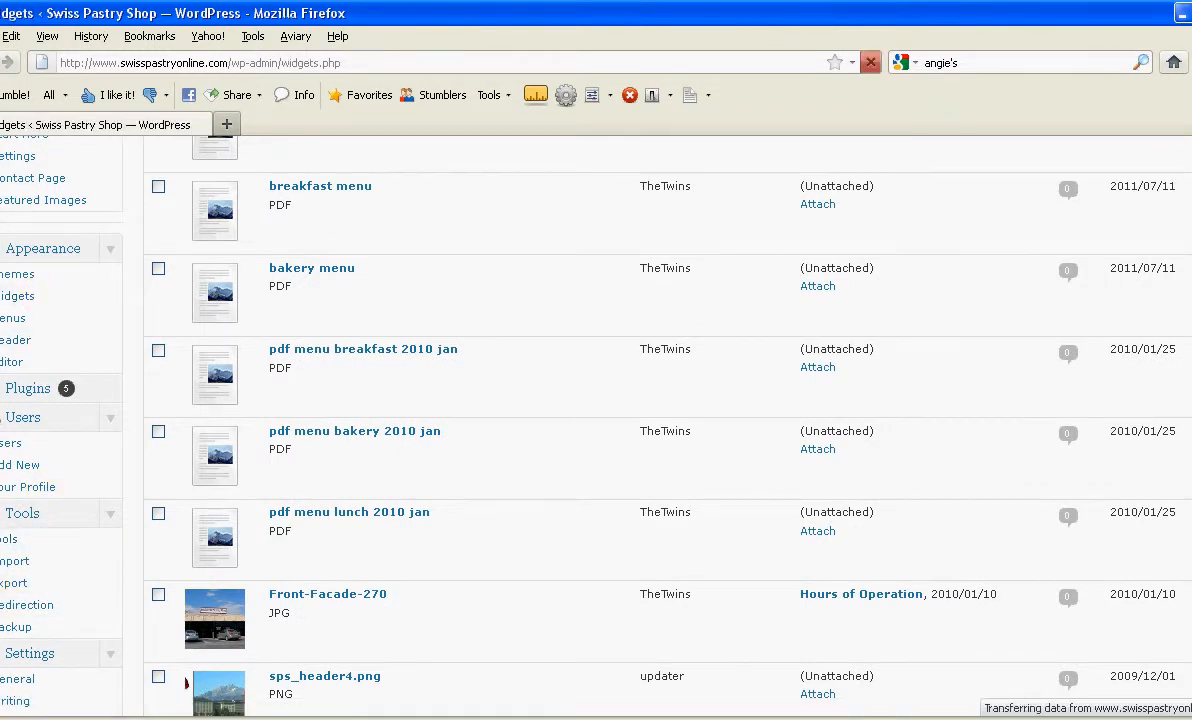
Step: Switch to the menu updates checklist in Adobe Acrobat and examine the Bakery Menu section's front page widget area entry
{"action": "key", "text": "alt+Tab"}
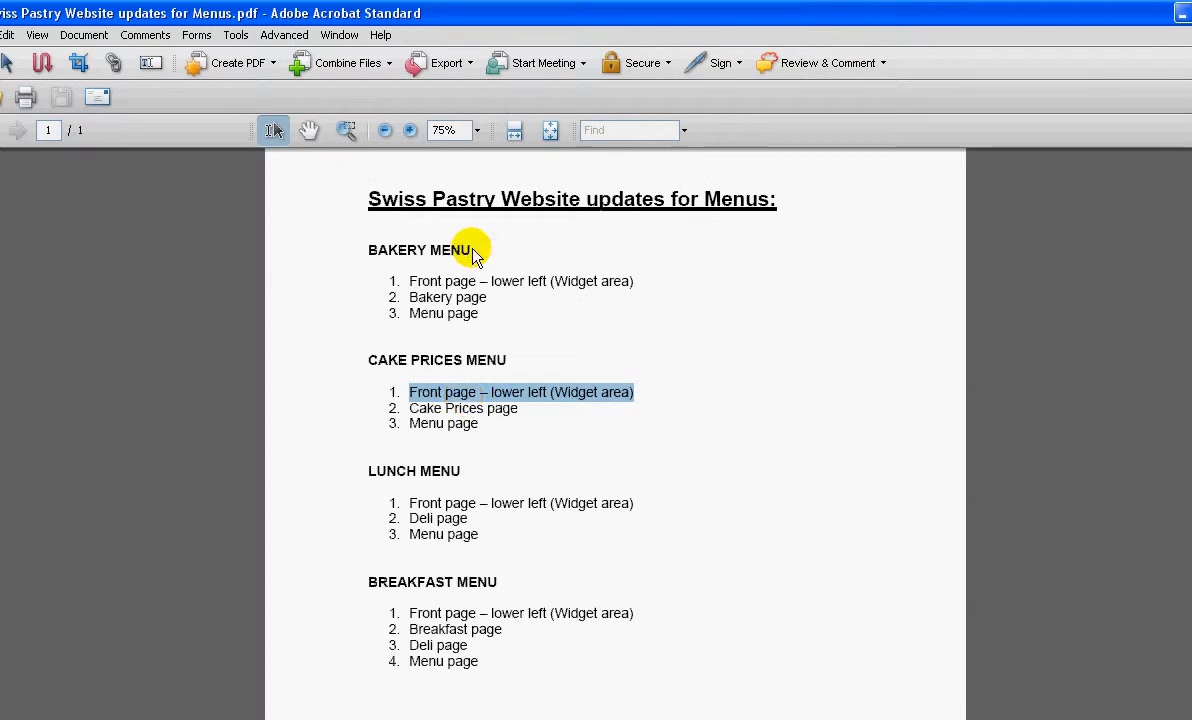
{"action": "left_click_drag", "start_coordinate": [475, 256], "coordinate": [394, 258]}
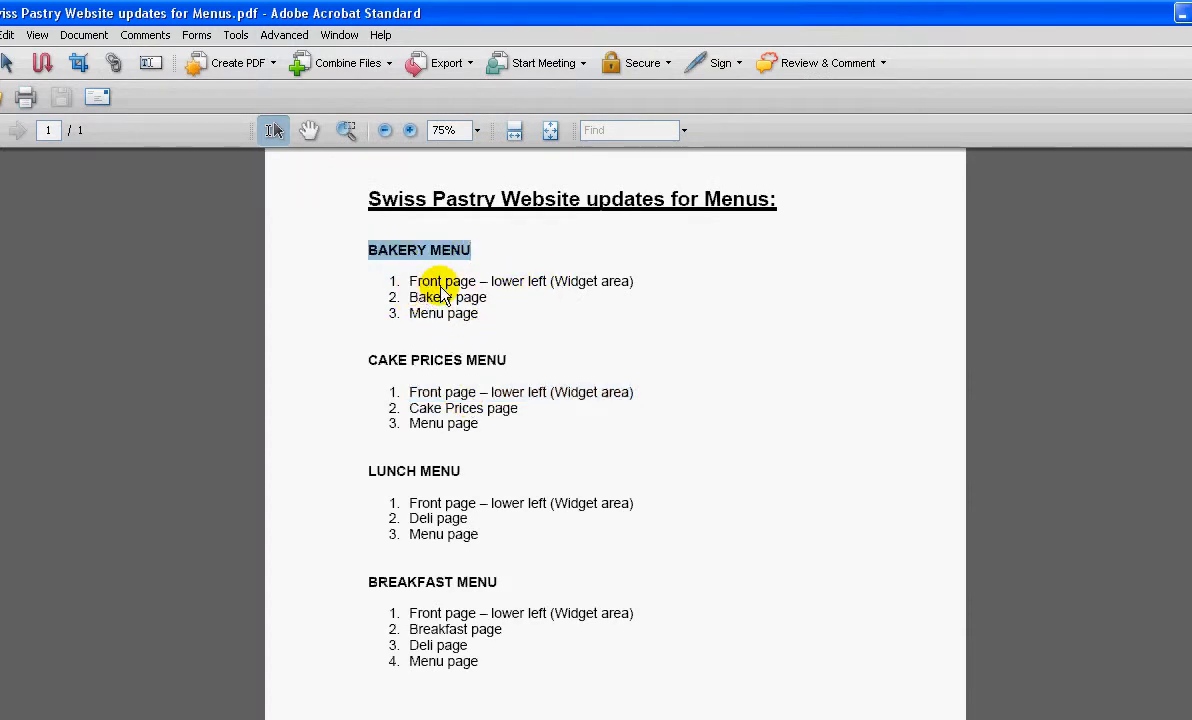
{"action": "left_click_drag", "start_coordinate": [636, 283], "coordinate": [396, 284]}
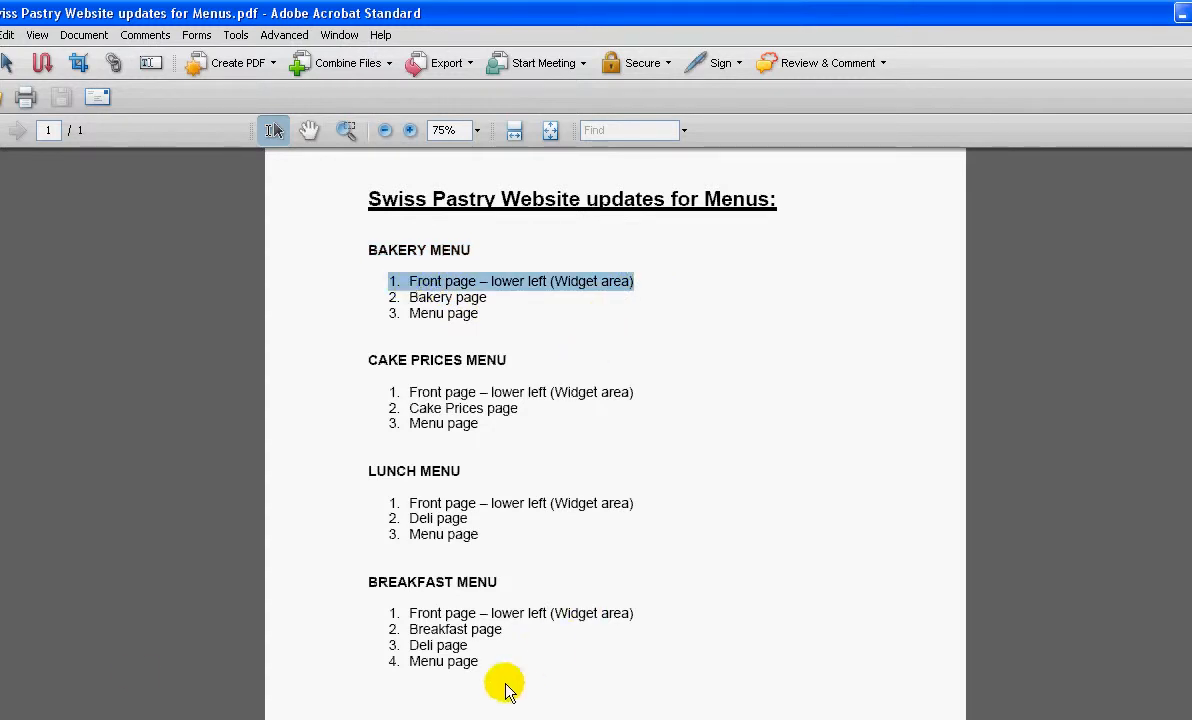
Step: Open the first text widget in the Bottom Left Sidebar and compare its heading image code with the Menus banner on the live front page
{"action": "key", "text": "alt+Tab"}
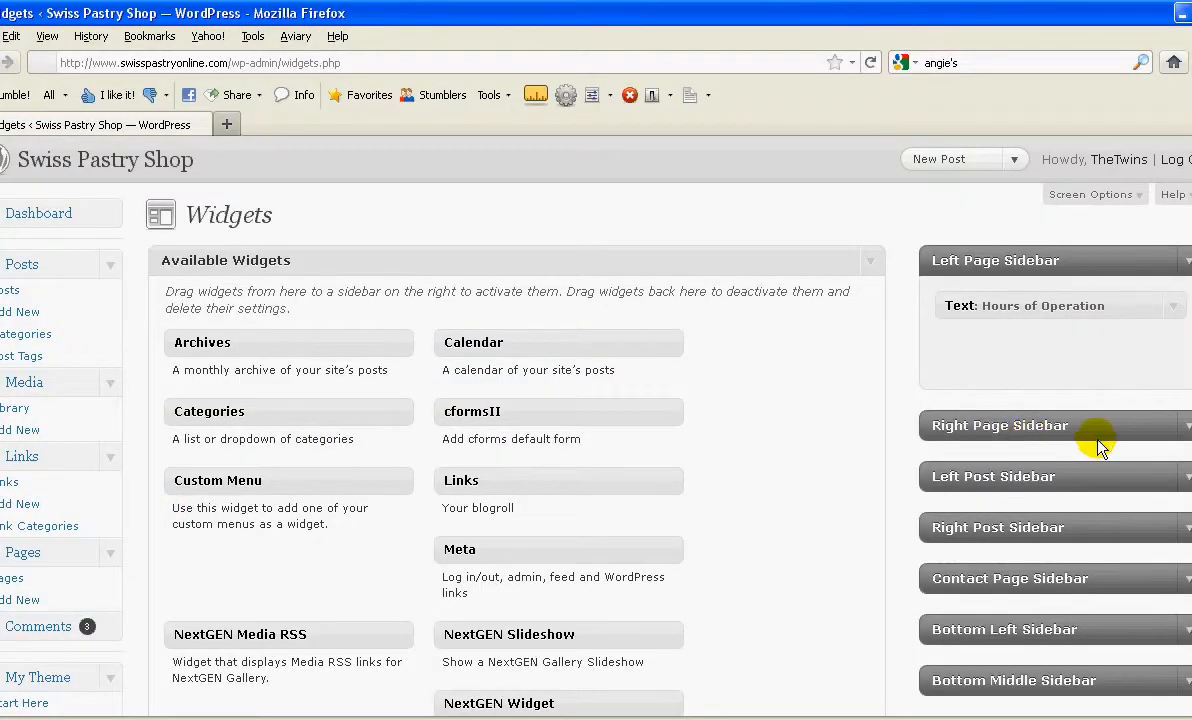
{"action": "scroll", "coordinate": [1110, 420], "scroll_direction": "down", "scroll_amount": 7}
{"action": "scroll", "coordinate": [1140, 315], "scroll_direction": "up", "scroll_amount": 1}
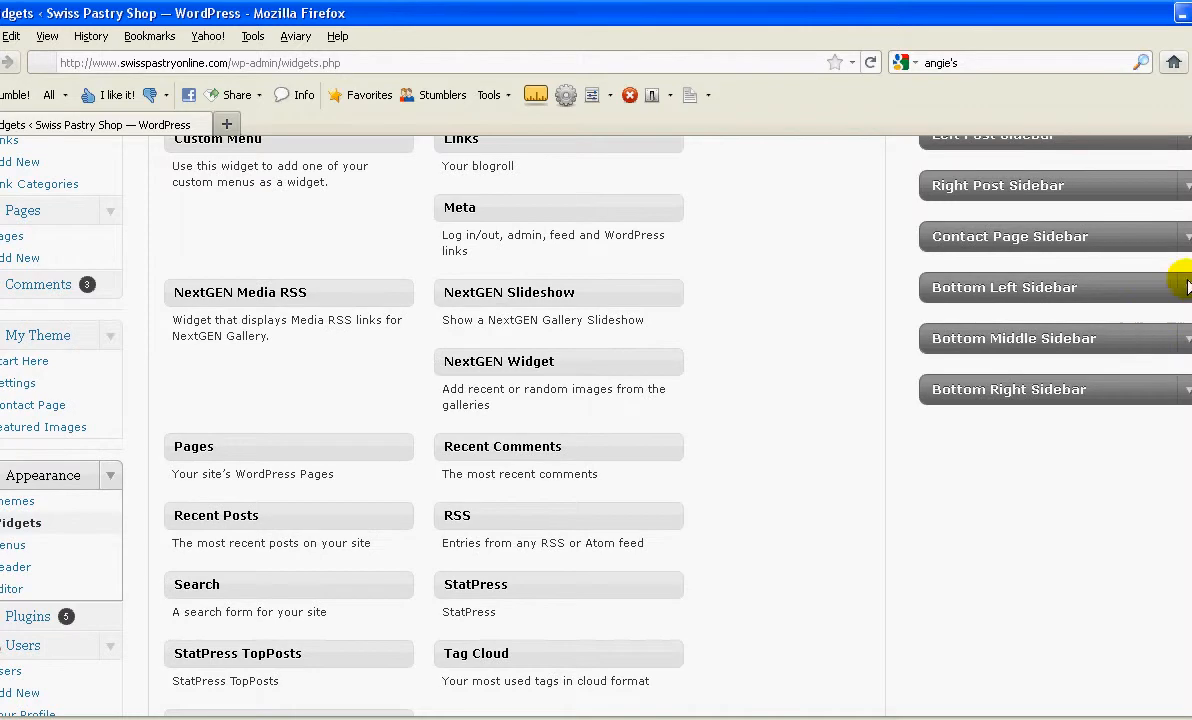
{"action": "left_click", "coordinate": [1188, 289]}
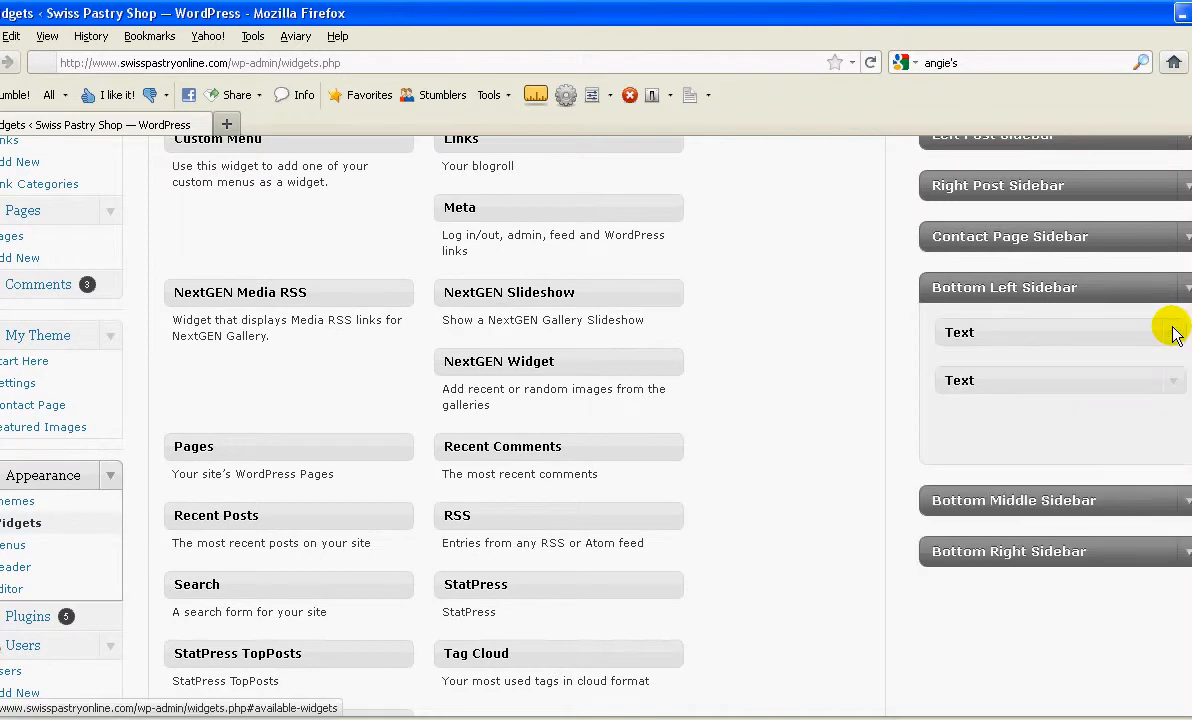
{"action": "left_click", "coordinate": [1174, 334]}
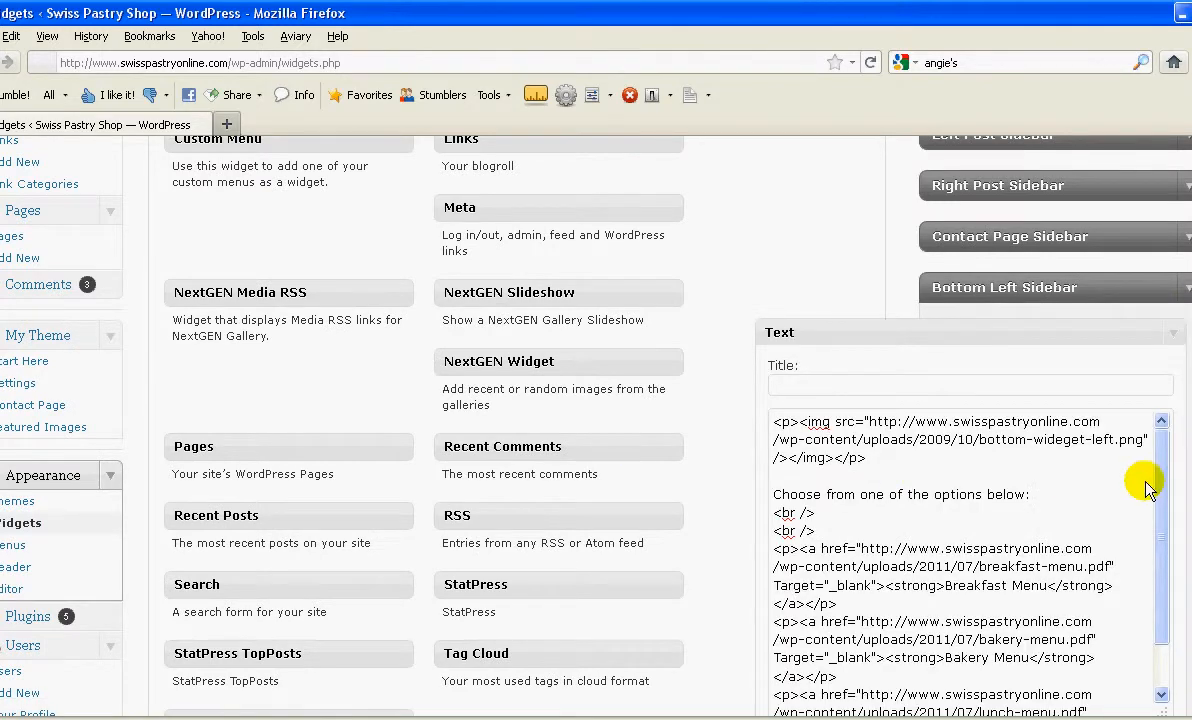
{"action": "left_click_drag", "start_coordinate": [870, 458], "coordinate": [688, 410]}
{"action": "key", "text": "alt+Tab"}
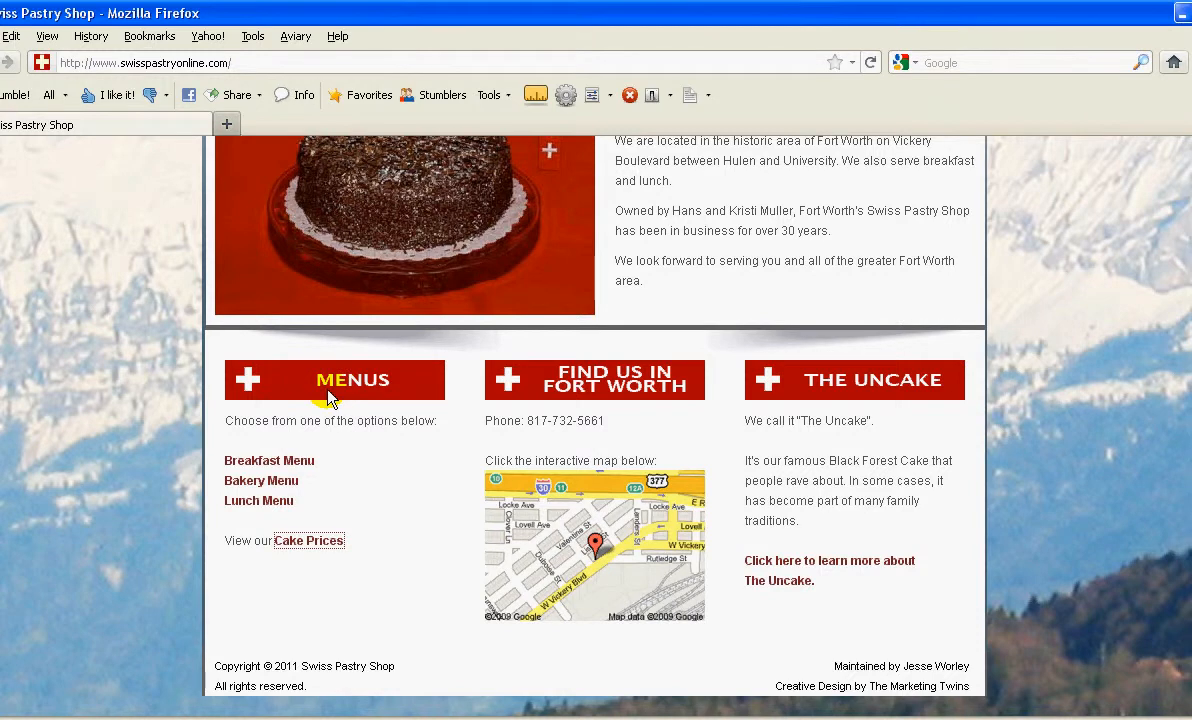
Step: Compare the menu options text and PDF links in the widget code with the Menus block on the live front page
{"action": "key", "text": "alt+Tab"}
{"action": "scroll", "coordinate": [990, 488], "scroll_direction": "down", "scroll_amount": 1}
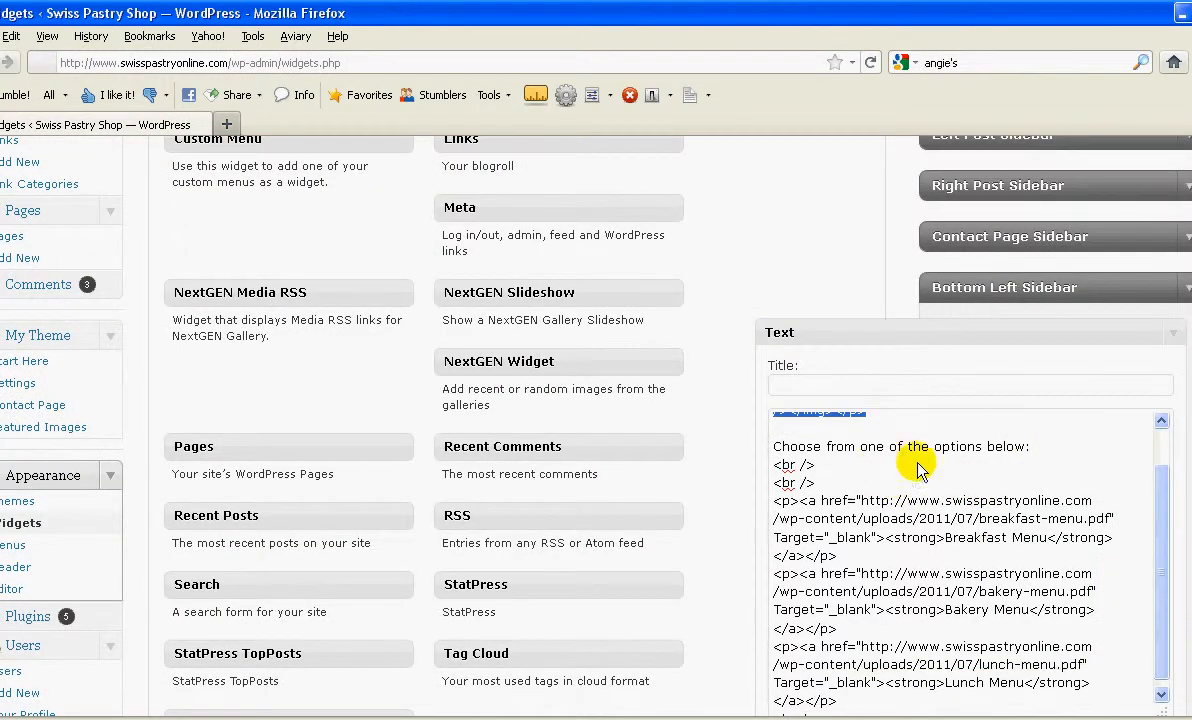
{"action": "scroll", "coordinate": [940, 455], "scroll_direction": "down", "scroll_amount": 1}
{"action": "key", "text": "alt+Tab"}
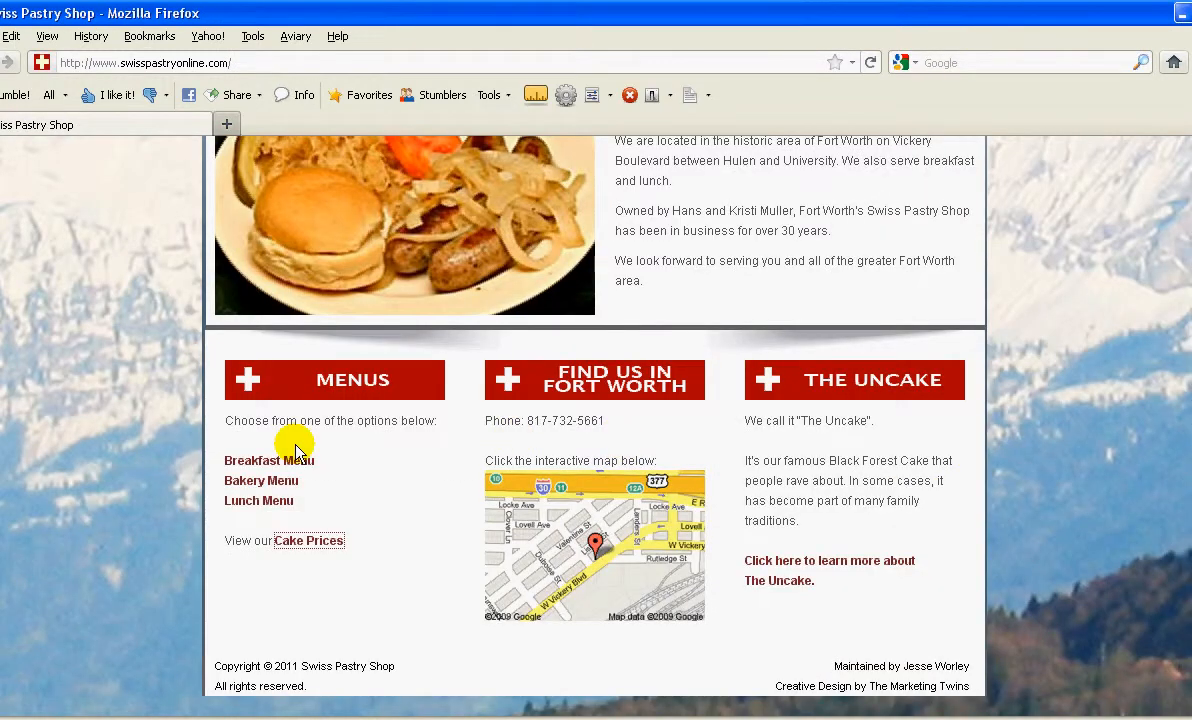
{"action": "key", "text": "alt+Tab"}
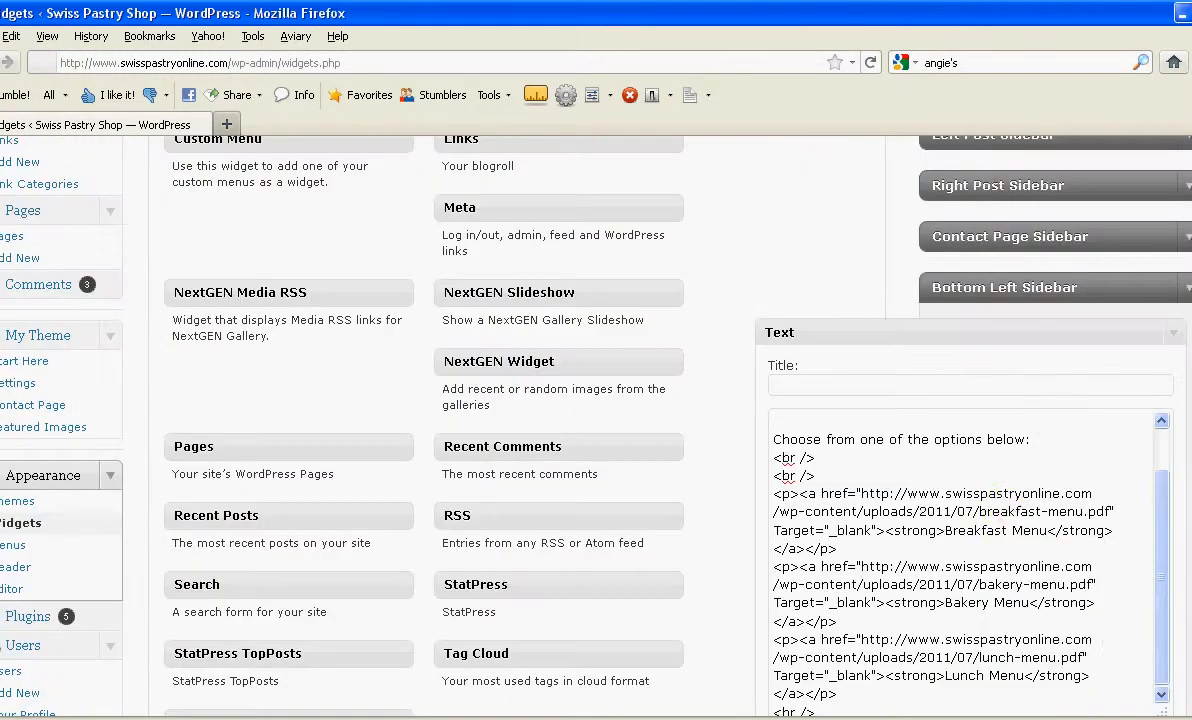
{"action": "scroll", "coordinate": [1011, 481], "scroll_direction": "down", "scroll_amount": 1}
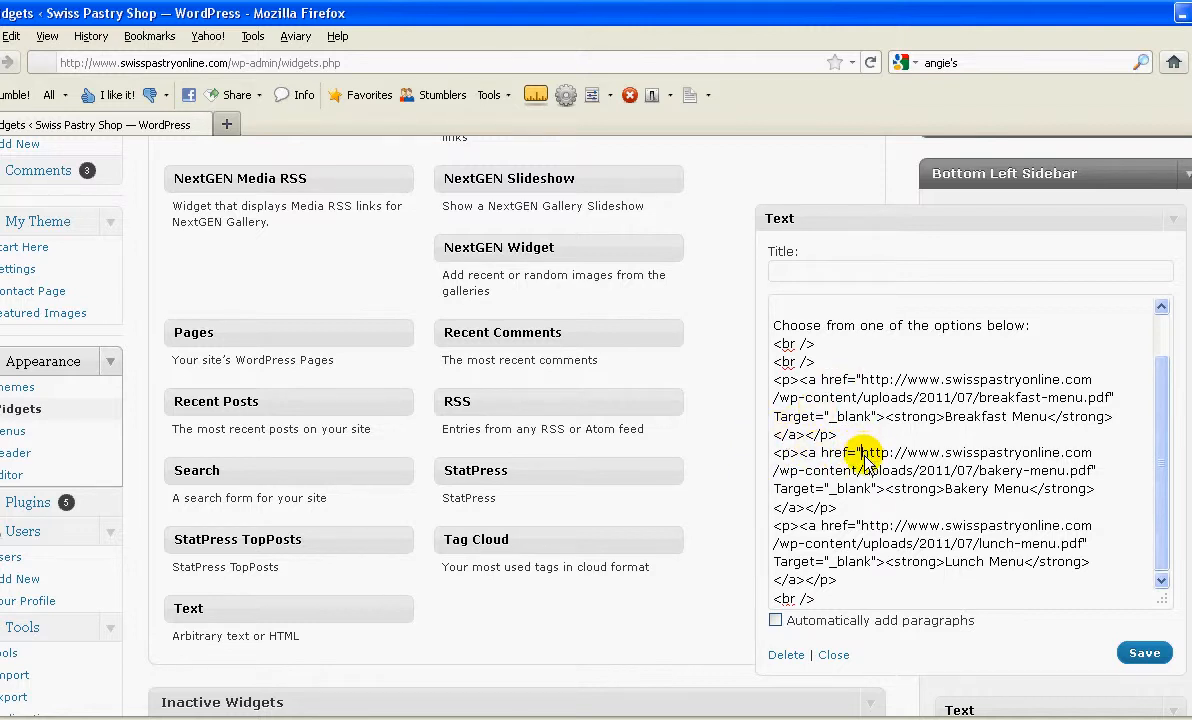
Step: Replace the Bakery Menu link in the text widget with the copied pdf-menu-bakery-2011-oct.pdf URL, then save and close the widget
{"action": "left_click_drag", "start_coordinate": [863, 452], "coordinate": [1087, 480]}
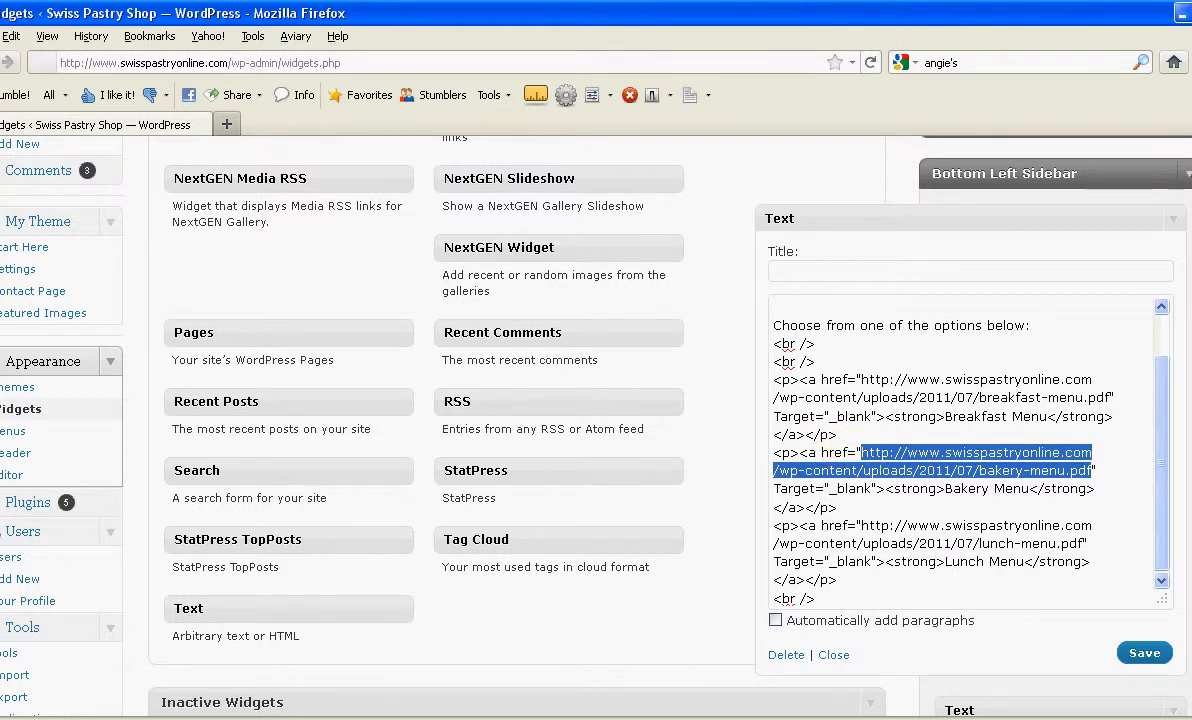
{"action": "key", "text": "Delete"}
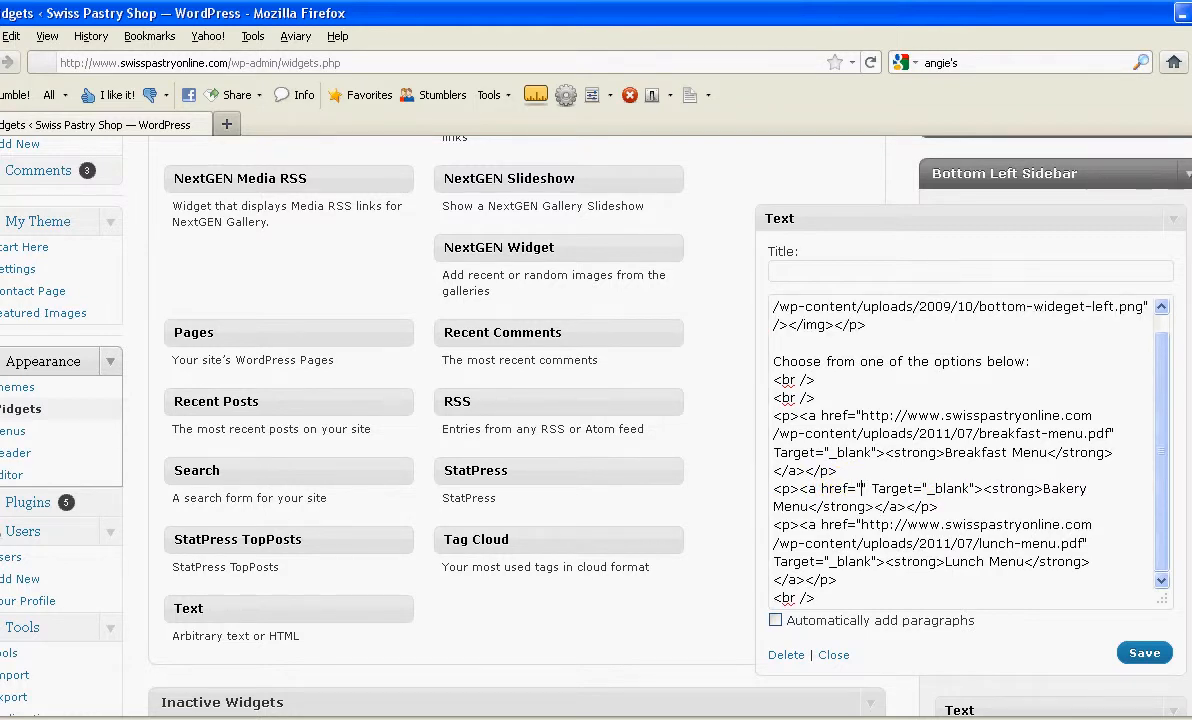
{"action": "right_click", "coordinate": [860, 491]}
{"action": "left_click", "coordinate": [886, 576]}
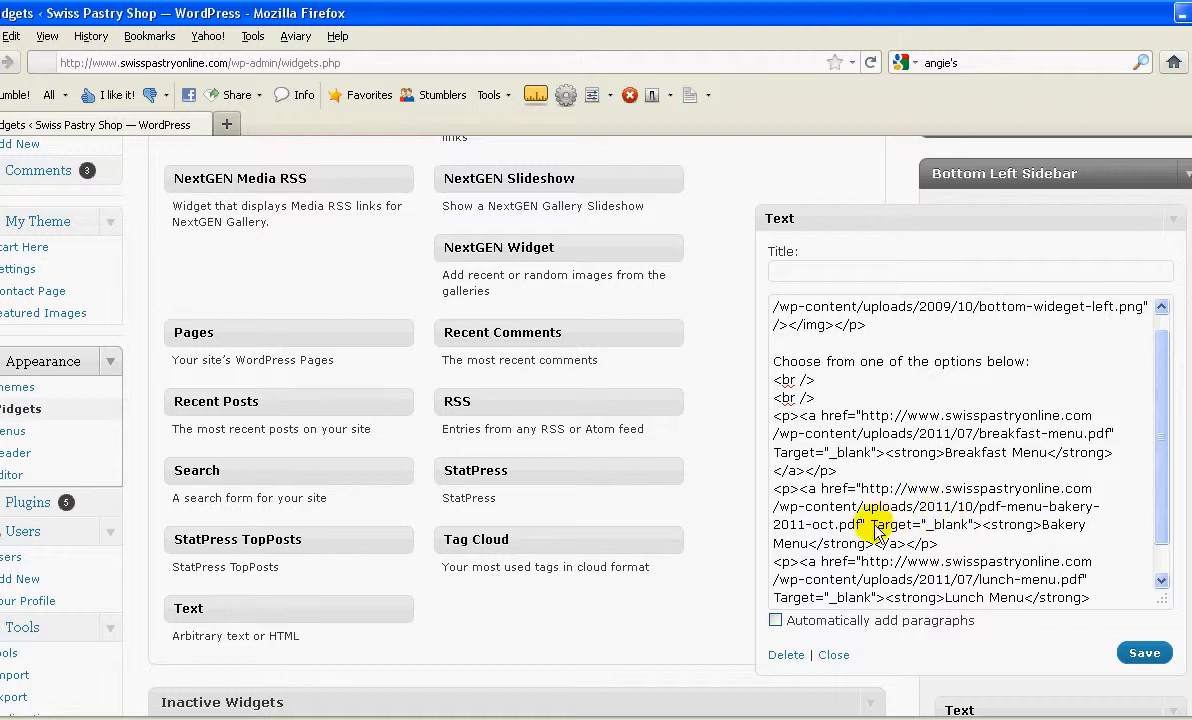
{"action": "left_click", "coordinate": [1145, 655]}
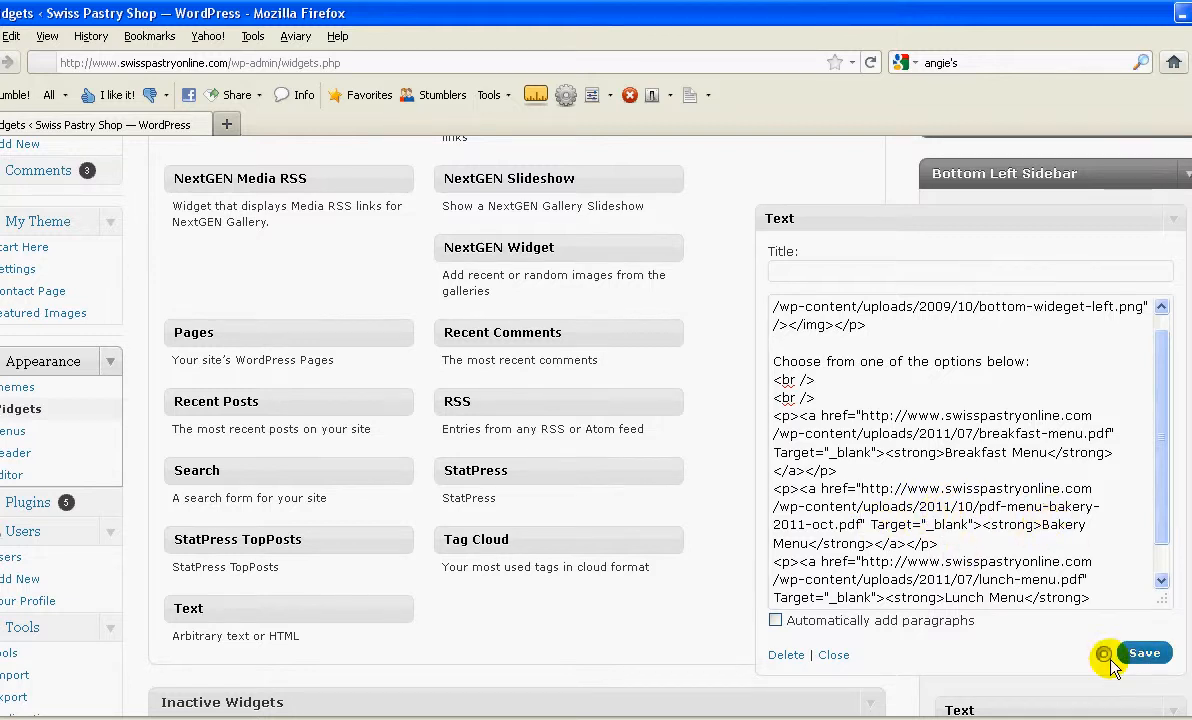
{"action": "left_click", "coordinate": [833, 656]}
Step: Reload the live front page and check the target of its Bakery Menu link
{"action": "key", "text": "alt+Tab"}
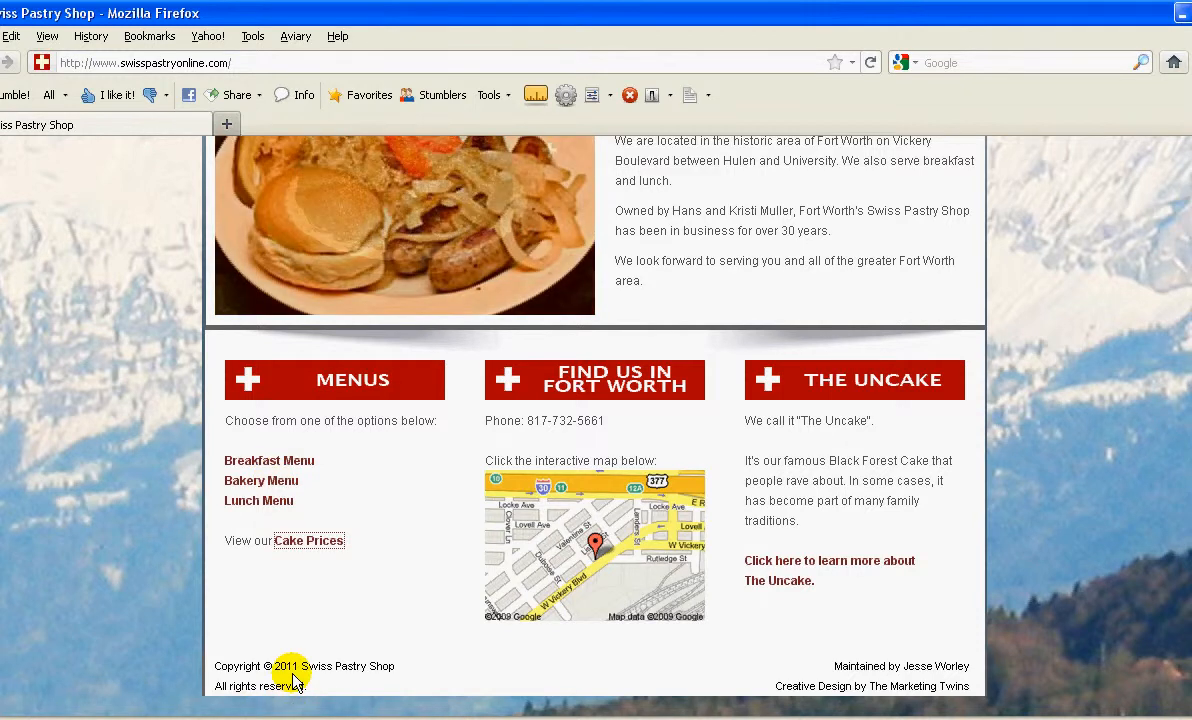
{"action": "left_click", "coordinate": [867, 64]}
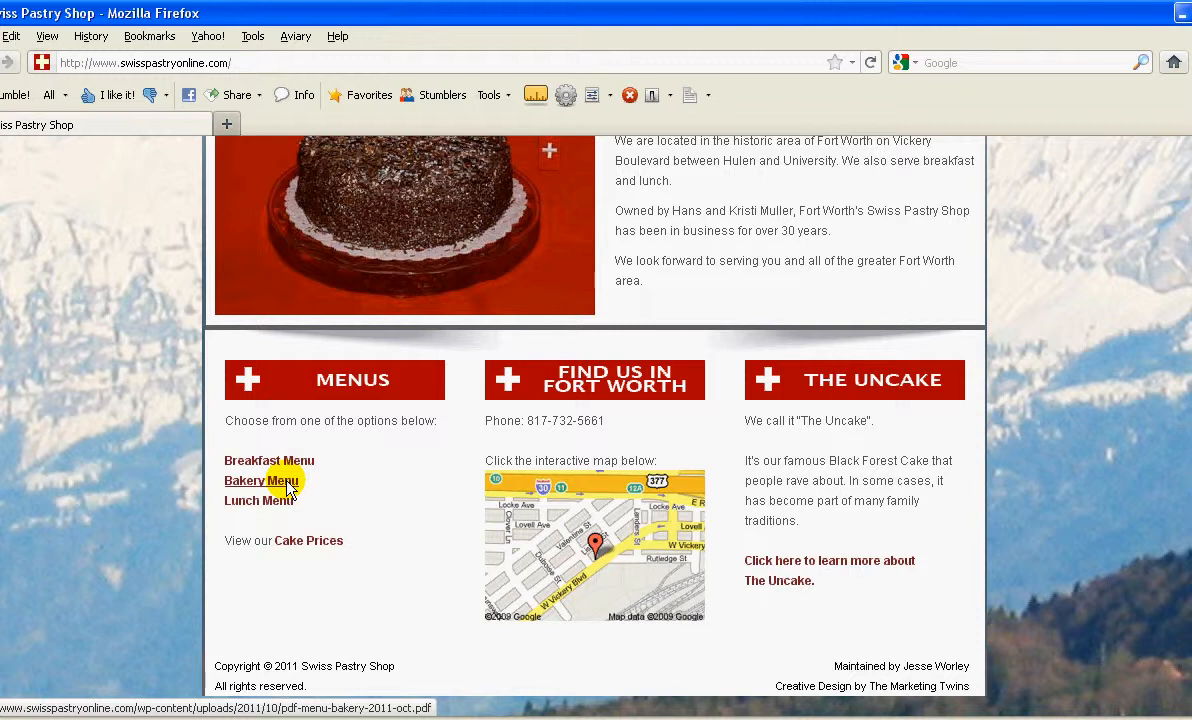
{"action": "key", "text": "alt+Tab"}
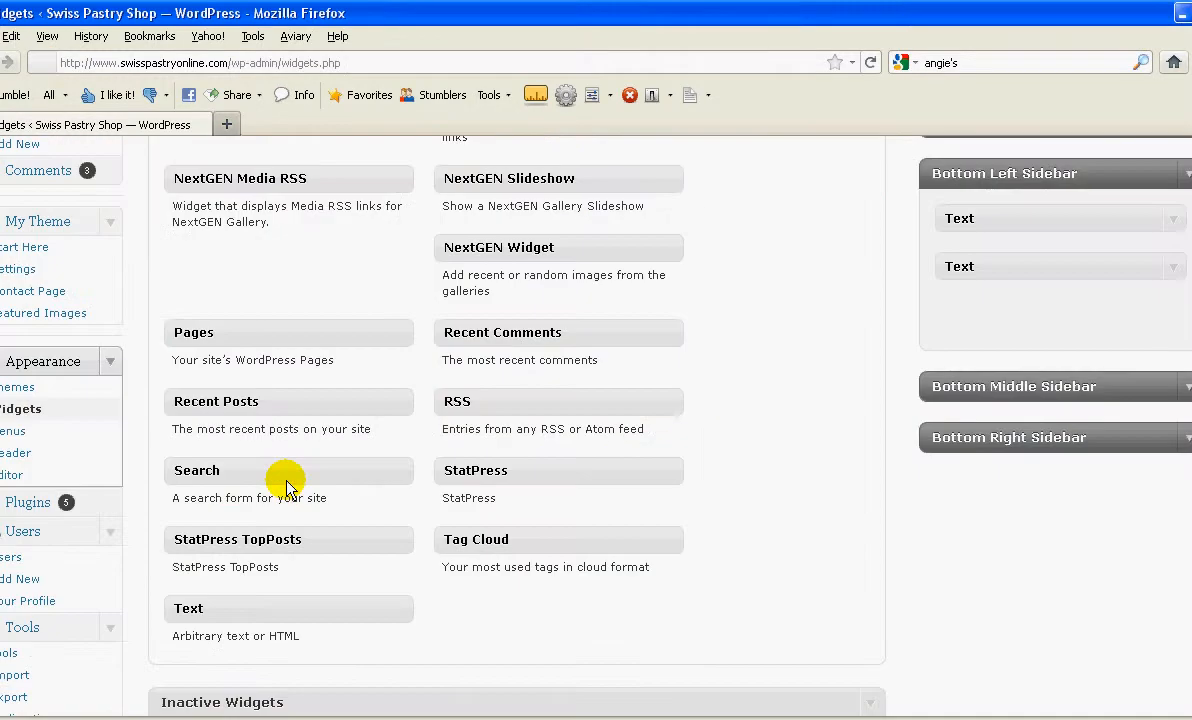
Step: Open the Media Library and move the blank Notepad window aside for collecting file URLs
{"action": "scroll", "coordinate": [520, 497], "scroll_direction": "up", "scroll_amount": 8}
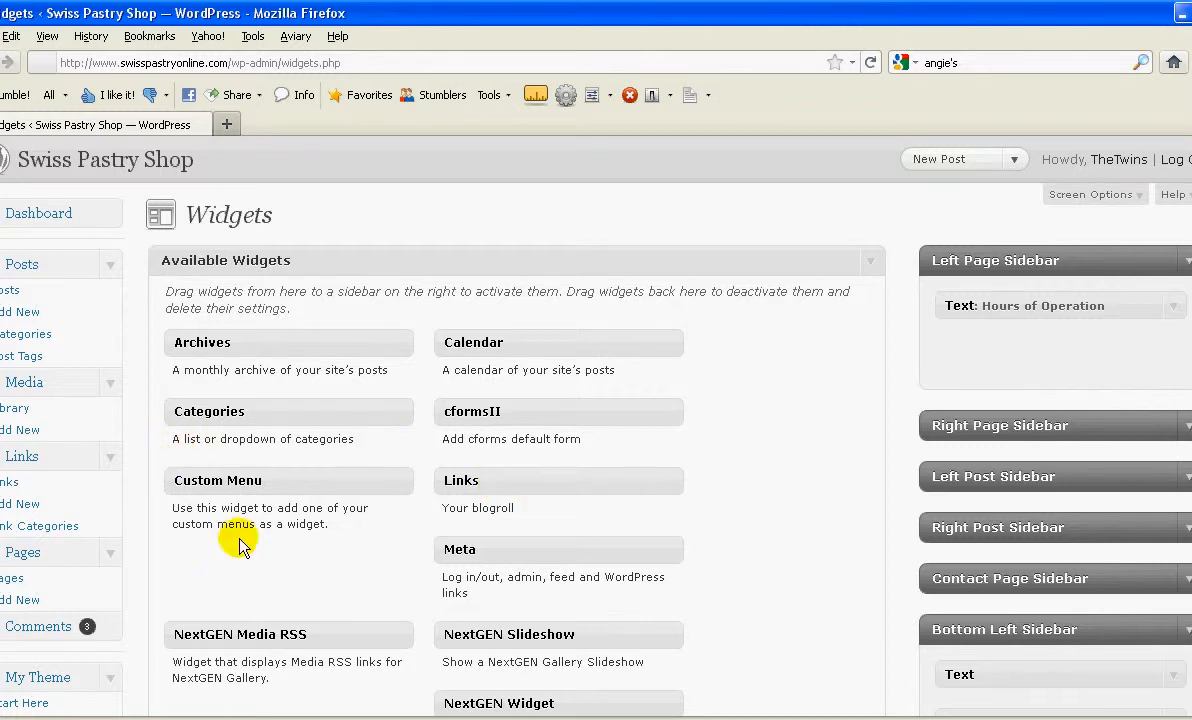
{"action": "left_click", "coordinate": [71, 412]}
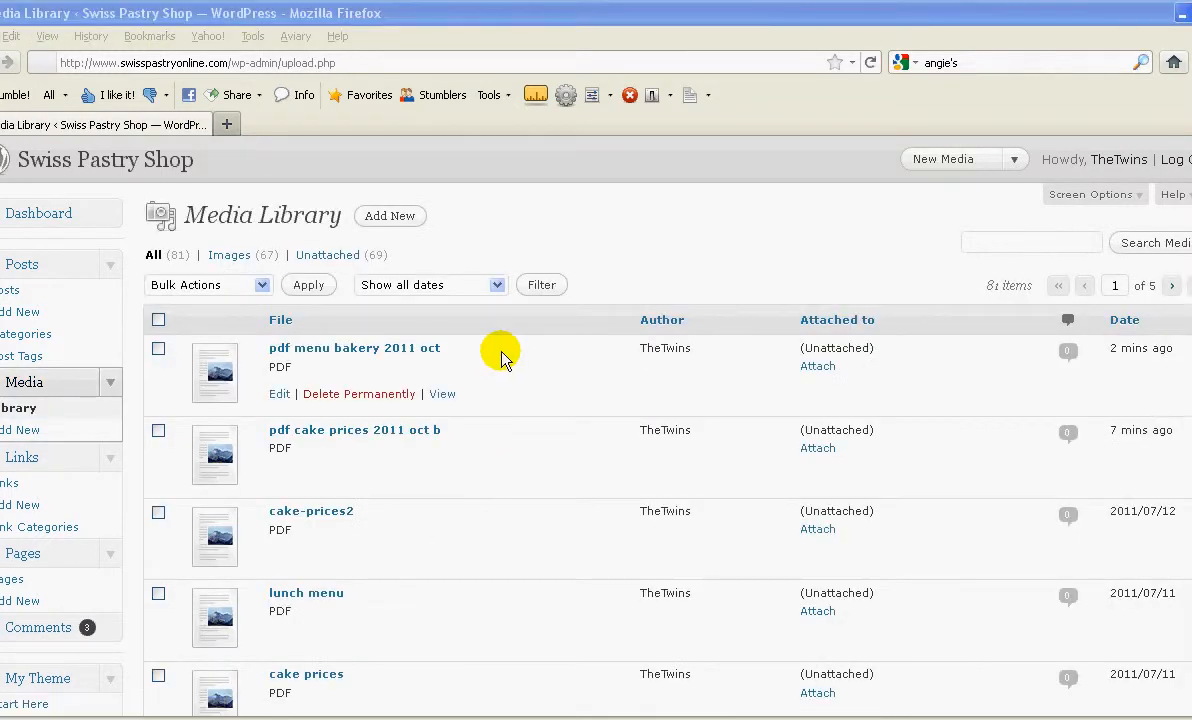
{"action": "key", "text": "alt+Tab"}
{"action": "left_click_drag", "start_coordinate": [420, 50], "coordinate": [808, 87]}
{"action": "key", "text": "alt+Tab"}
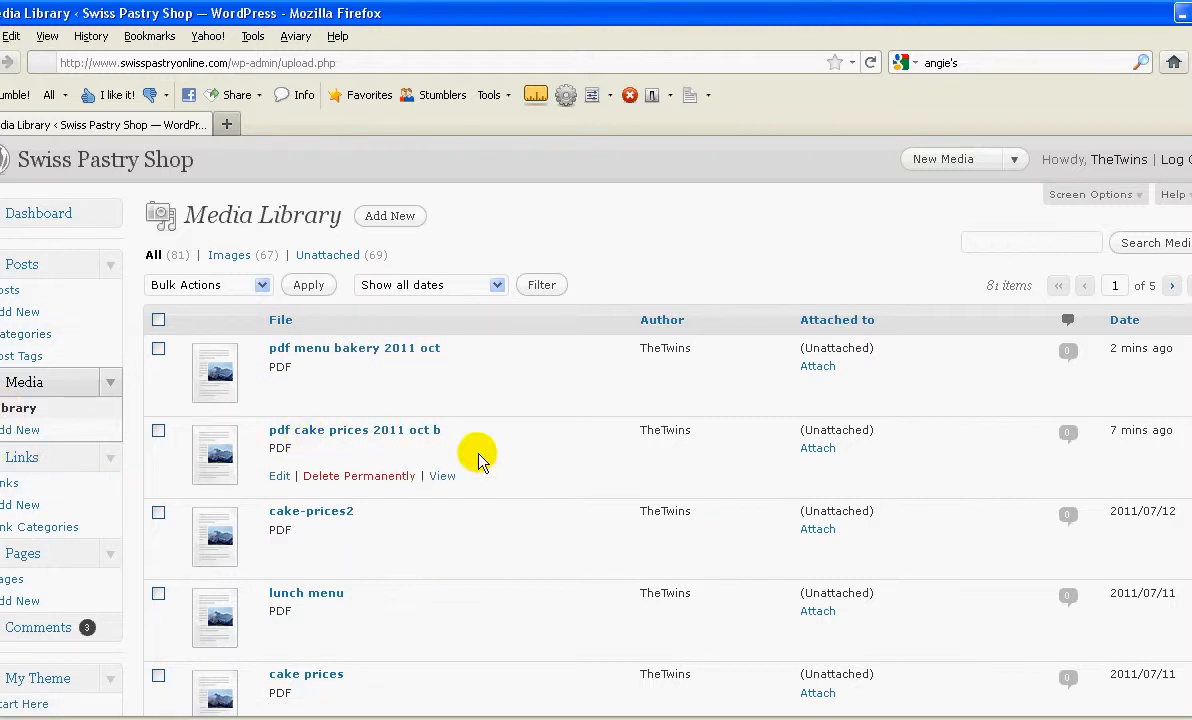
Step: Copy the file URL of pdf-cake-prices-2011-oct-b.pdf into Notepad with a line break after it, and update the media item
{"action": "left_click", "coordinate": [414, 432]}
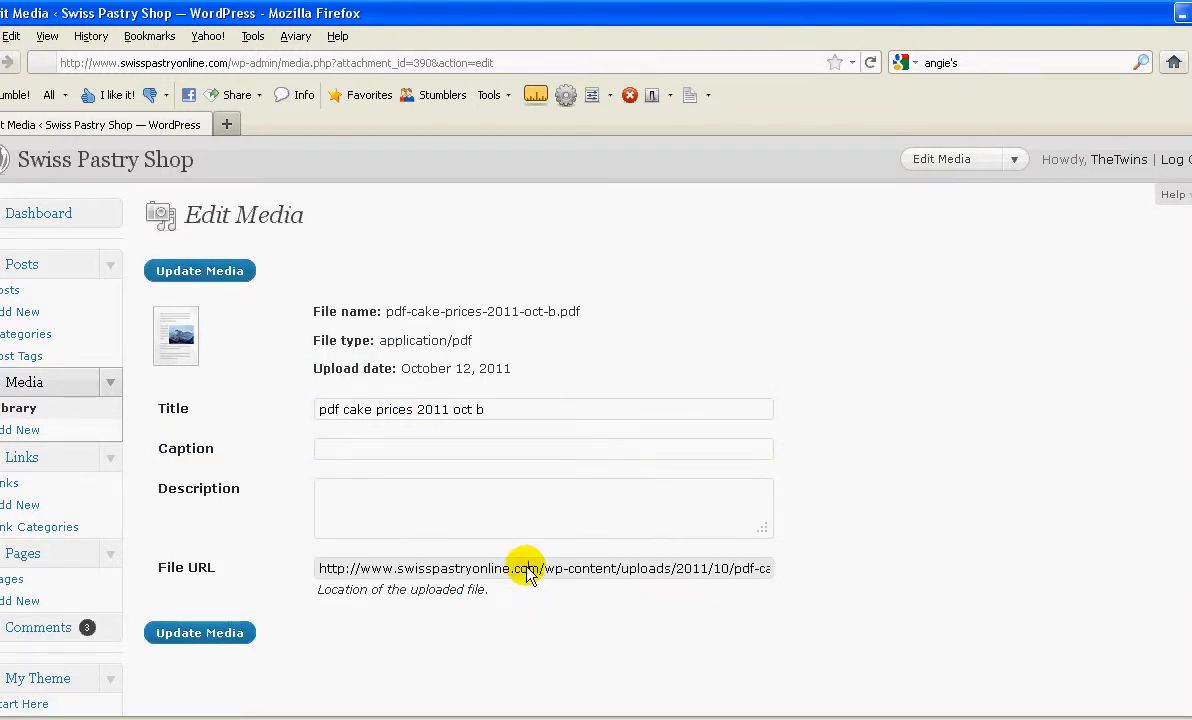
{"action": "triple_click", "coordinate": [528, 572]}
{"action": "key", "text": "ctrl+c"}
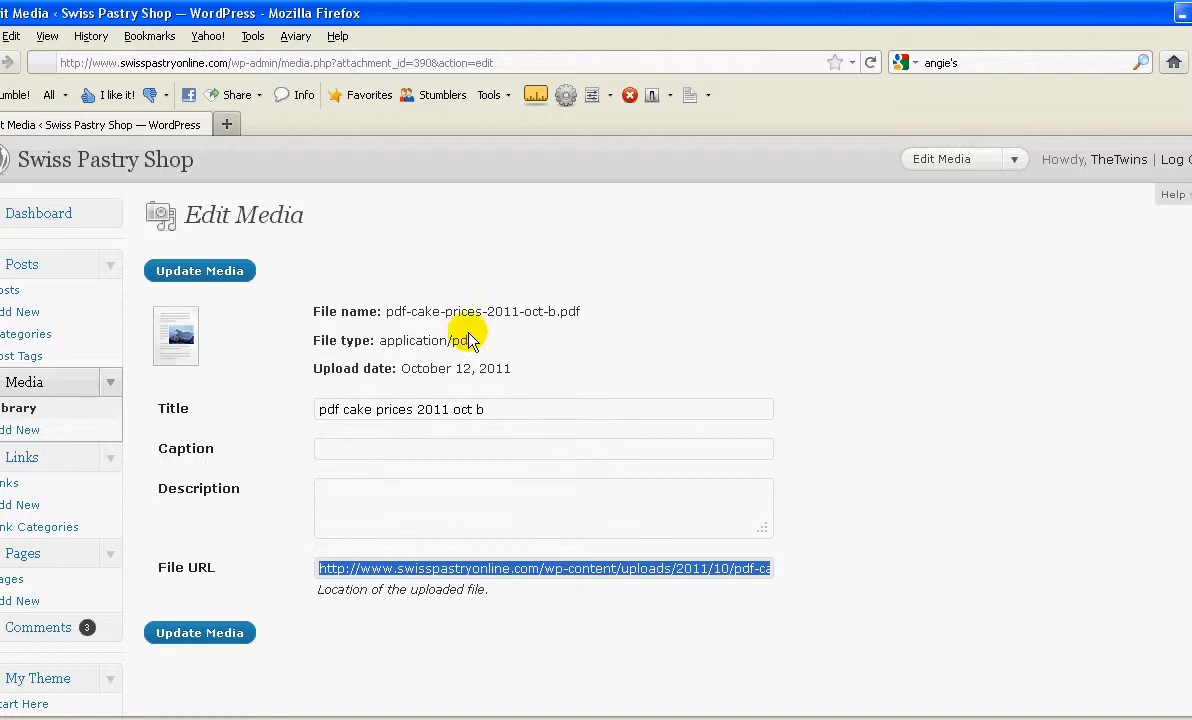
{"action": "key", "text": "alt+Tab"}
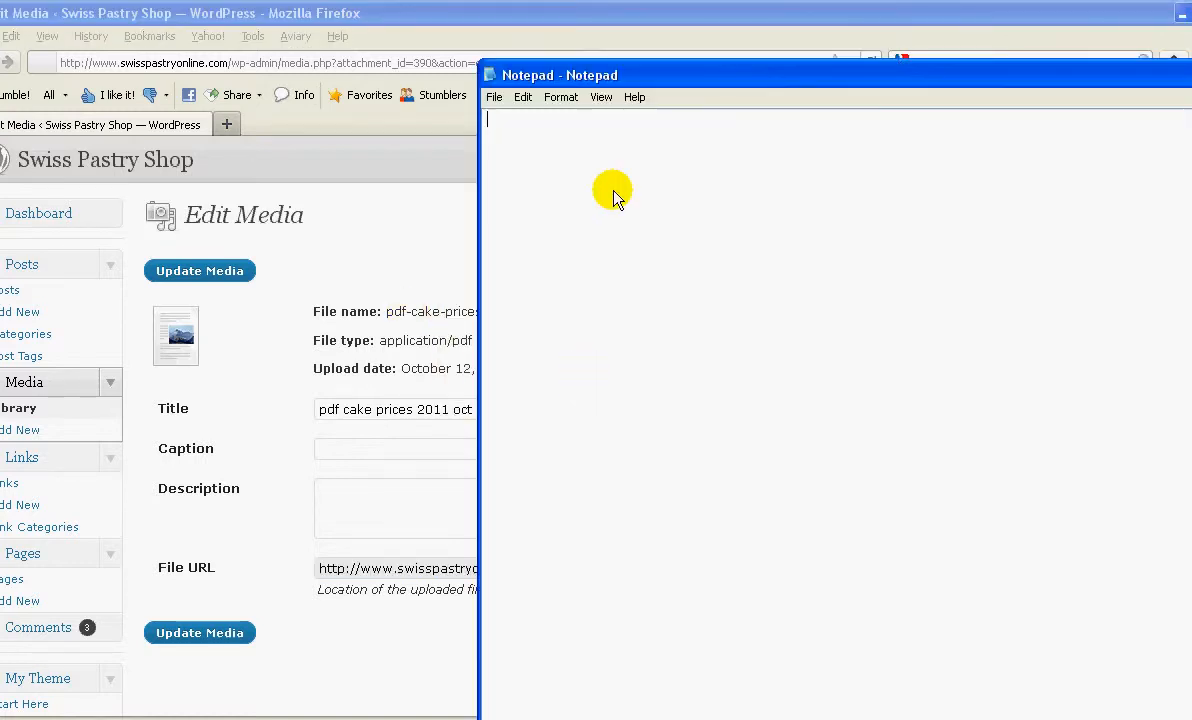
{"action": "key", "text": "ctrl+v"}
{"action": "key", "text": "Return"}
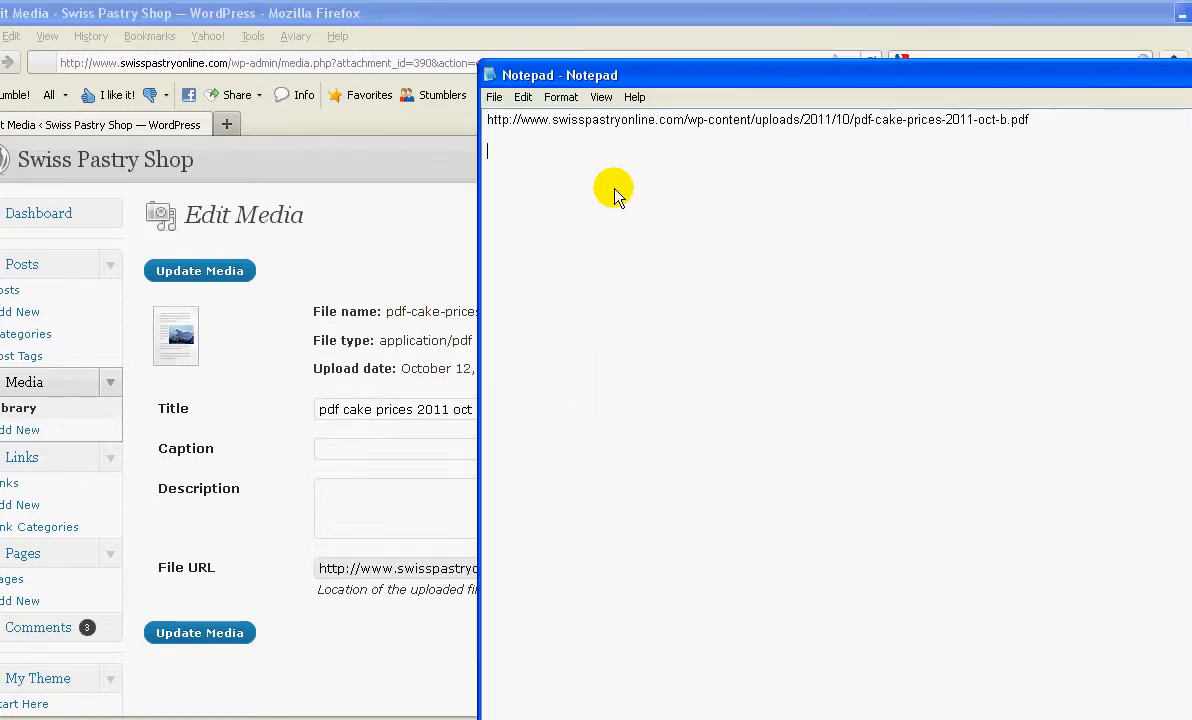
{"action": "key", "text": "alt+Tab"}
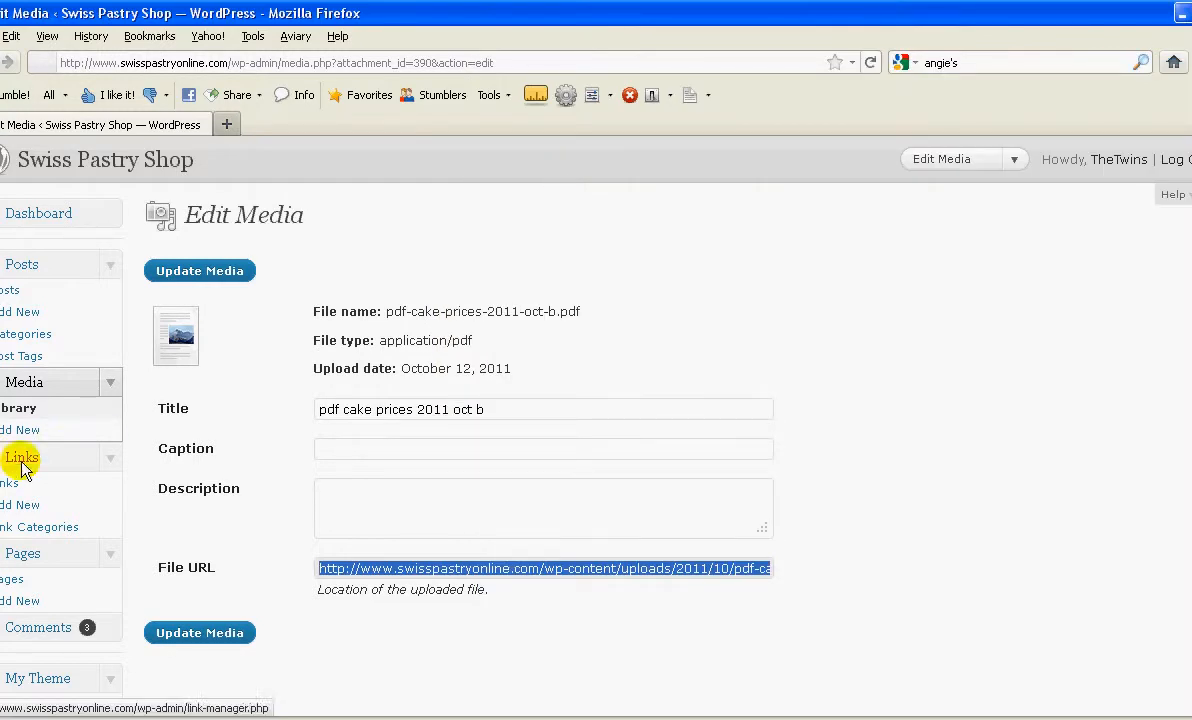
{"action": "left_click", "coordinate": [163, 632]}
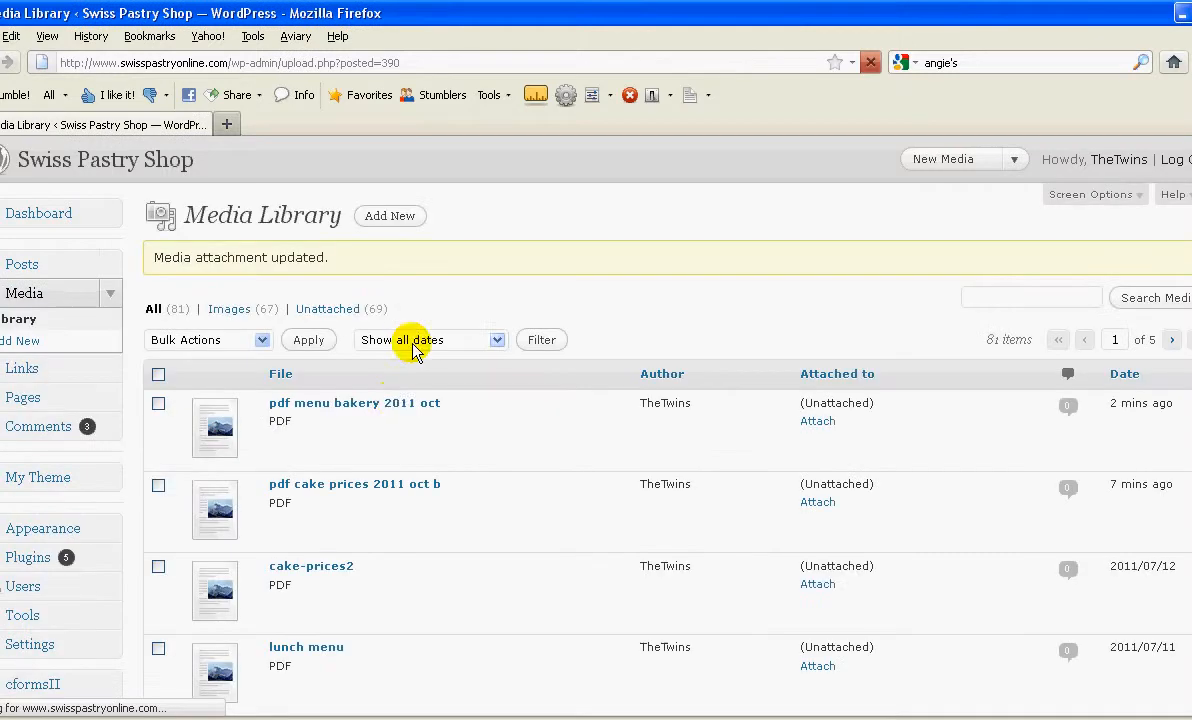
Step: Copy the file URL of pdf-menu-bakery-2011-oct.pdf, update the media item, and paste the URL into Notepad below the cake prices URL
{"action": "left_click", "coordinate": [396, 405]}
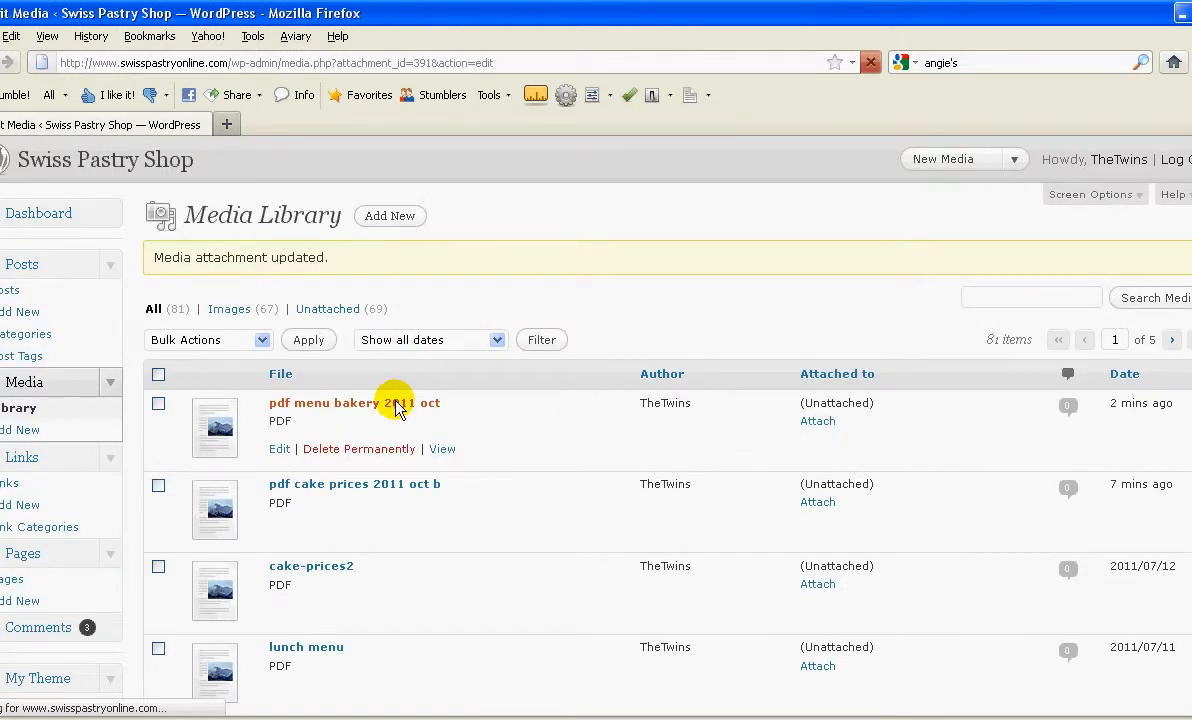
{"action": "triple_click", "coordinate": [435, 570]}
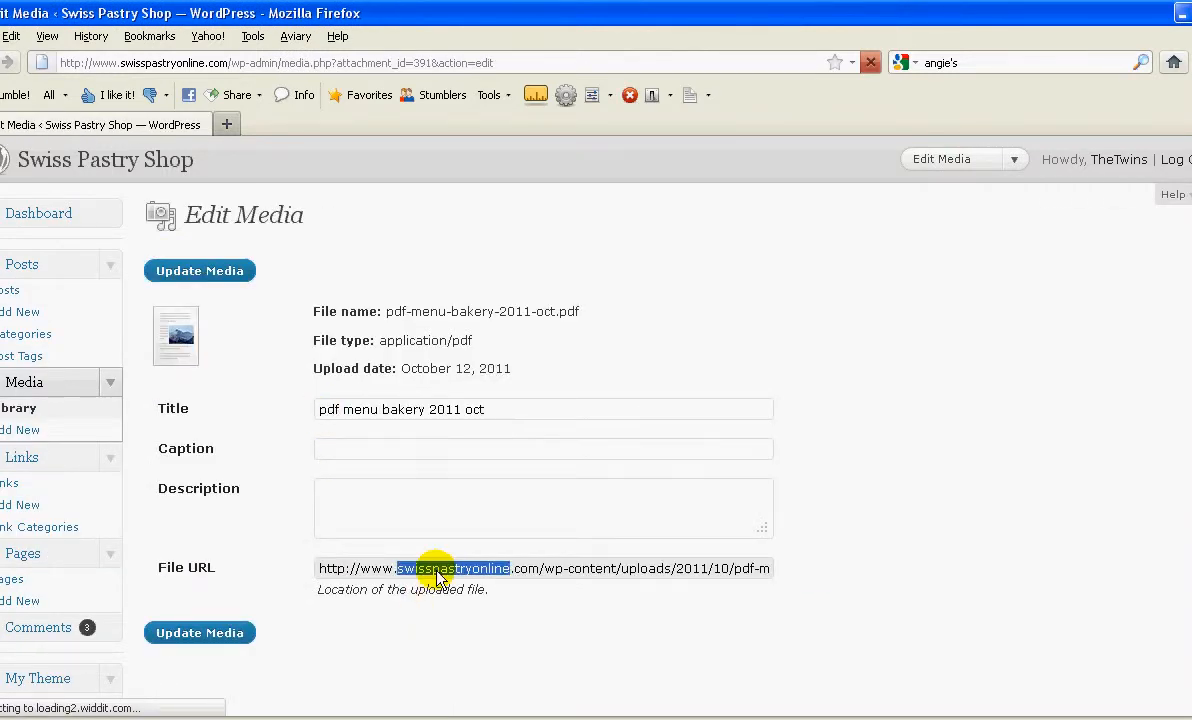
{"action": "right_click", "coordinate": [435, 575]}
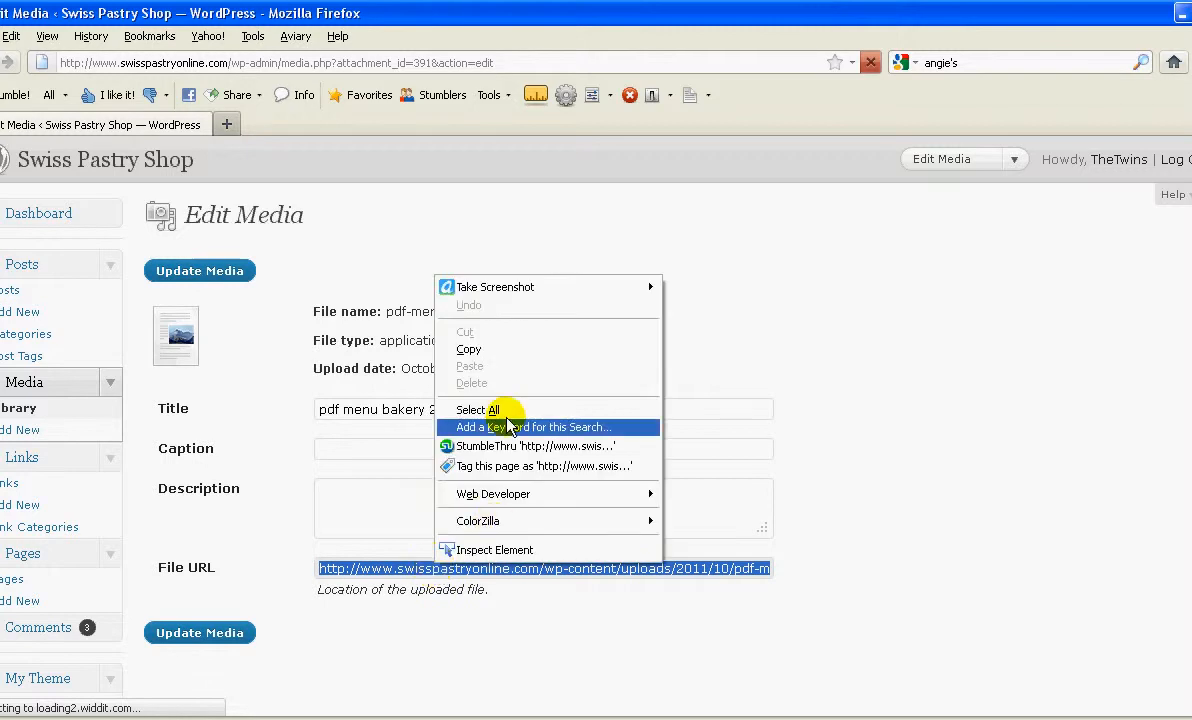
{"action": "left_click", "coordinate": [505, 347]}
{"action": "left_click", "coordinate": [220, 638]}
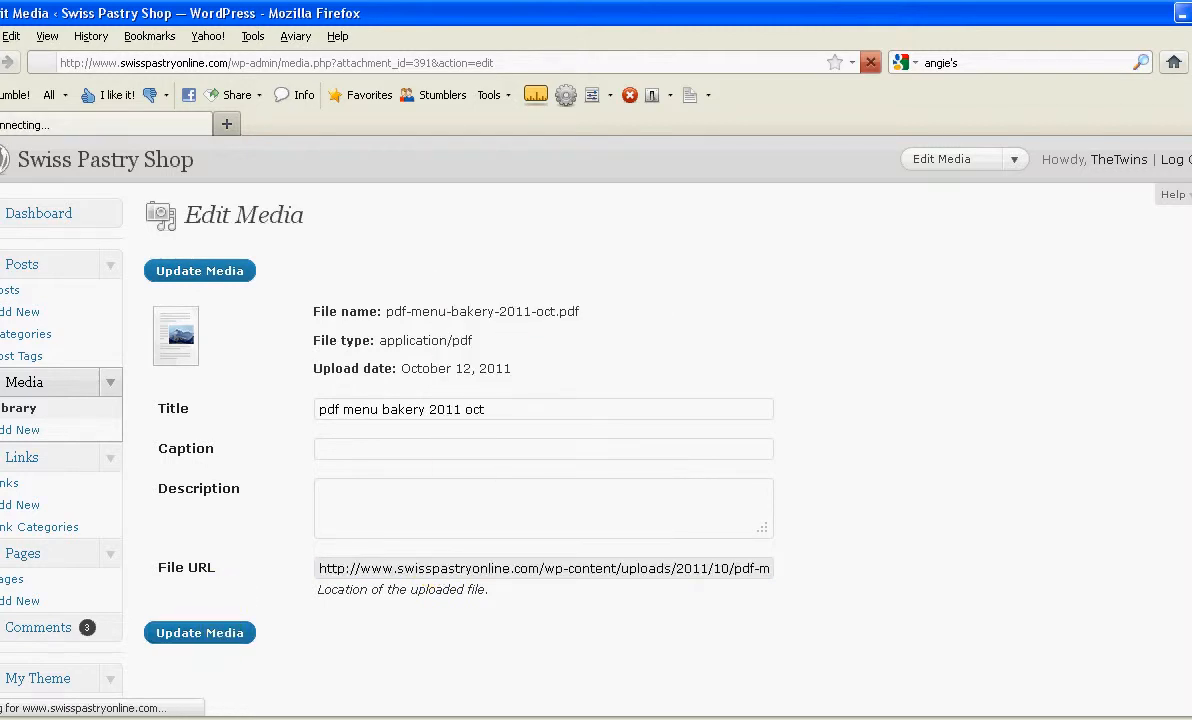
{"action": "key", "text": "alt+Tab"}
{"action": "right_click", "coordinate": [585, 240]}
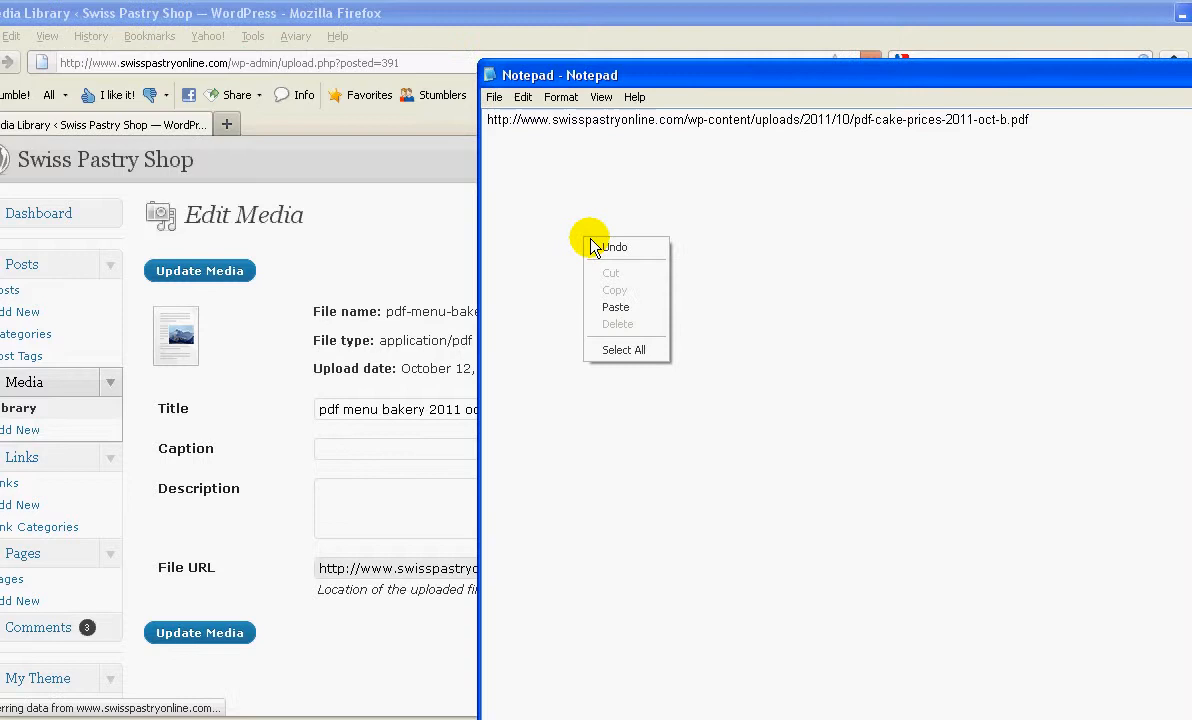
{"action": "left_click", "coordinate": [607, 304]}
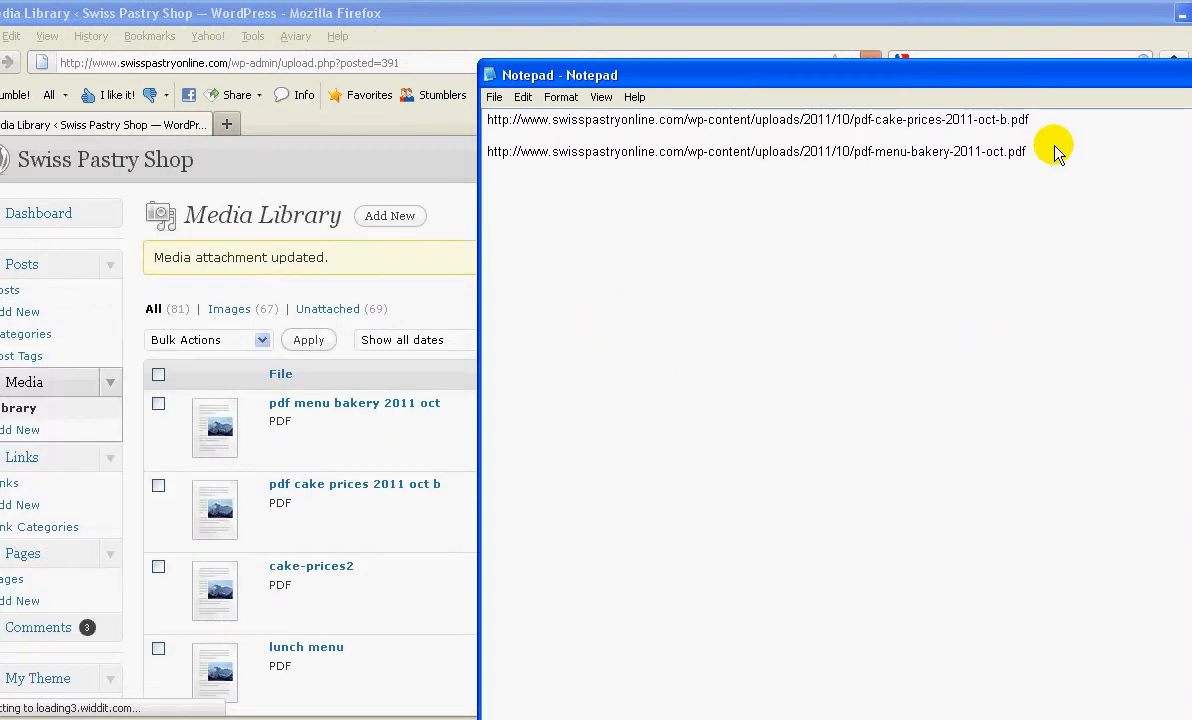
Step: Switch to the menu updates checklist in Adobe Acrobat and mark the Bakery page entry under Bakery Menu
{"action": "key", "text": "alt+Tab"}
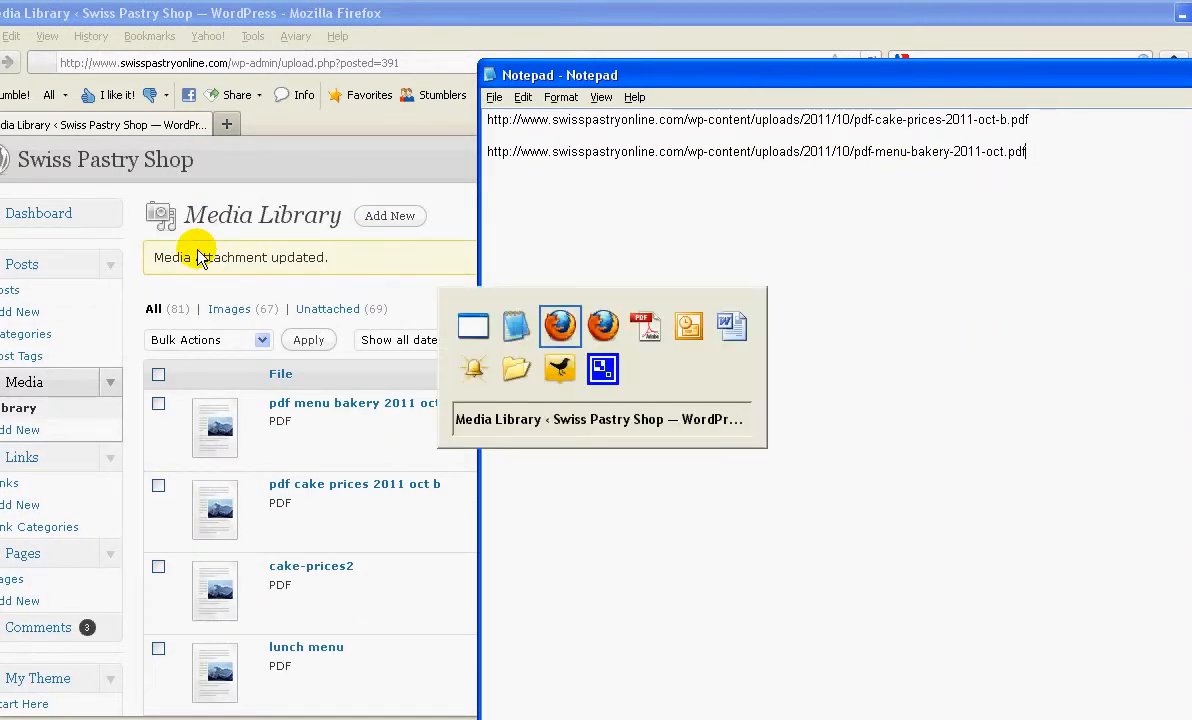
{"action": "key", "text": "alt+Tab"}
{"action": "key", "text": "alt+Tab"}
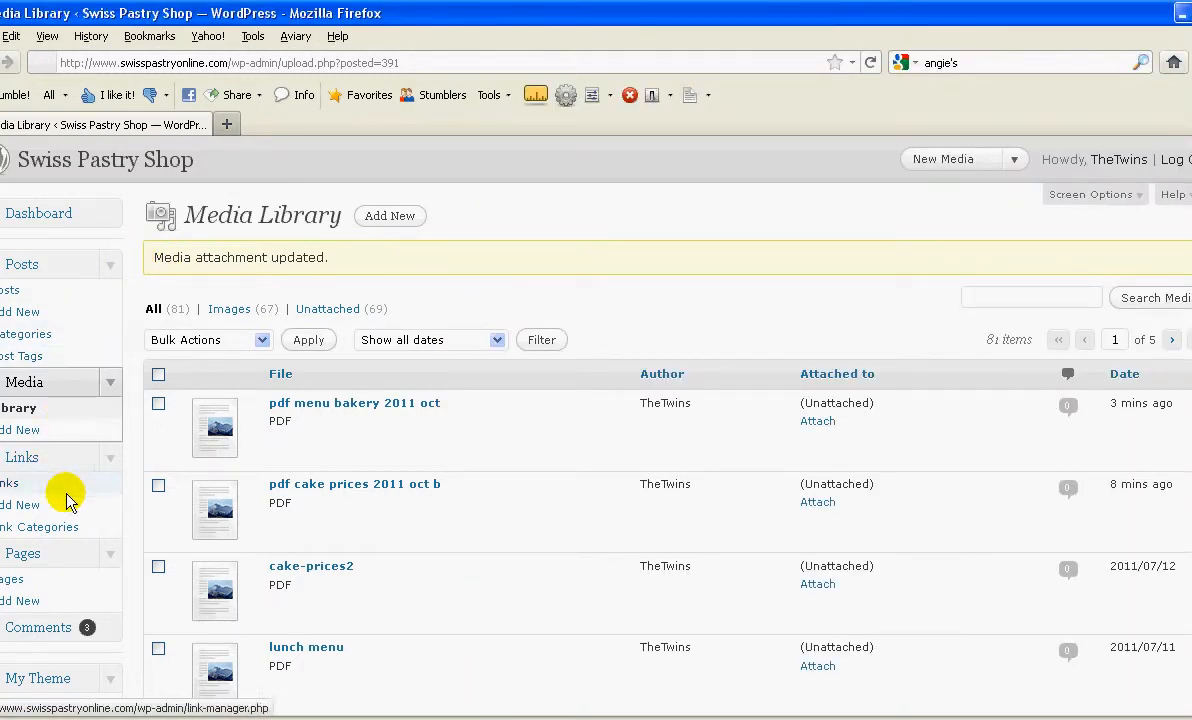
{"action": "left_click", "coordinate": [527, 717]}
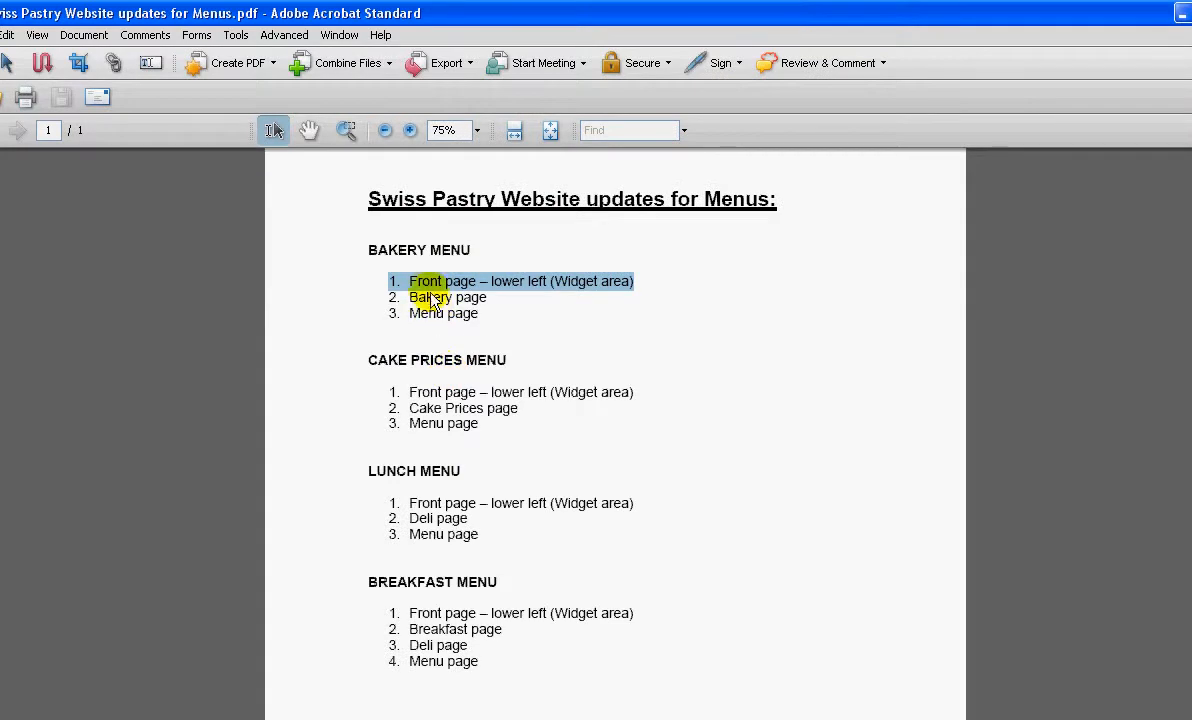
{"action": "left_click_drag", "start_coordinate": [487, 300], "coordinate": [409, 297]}
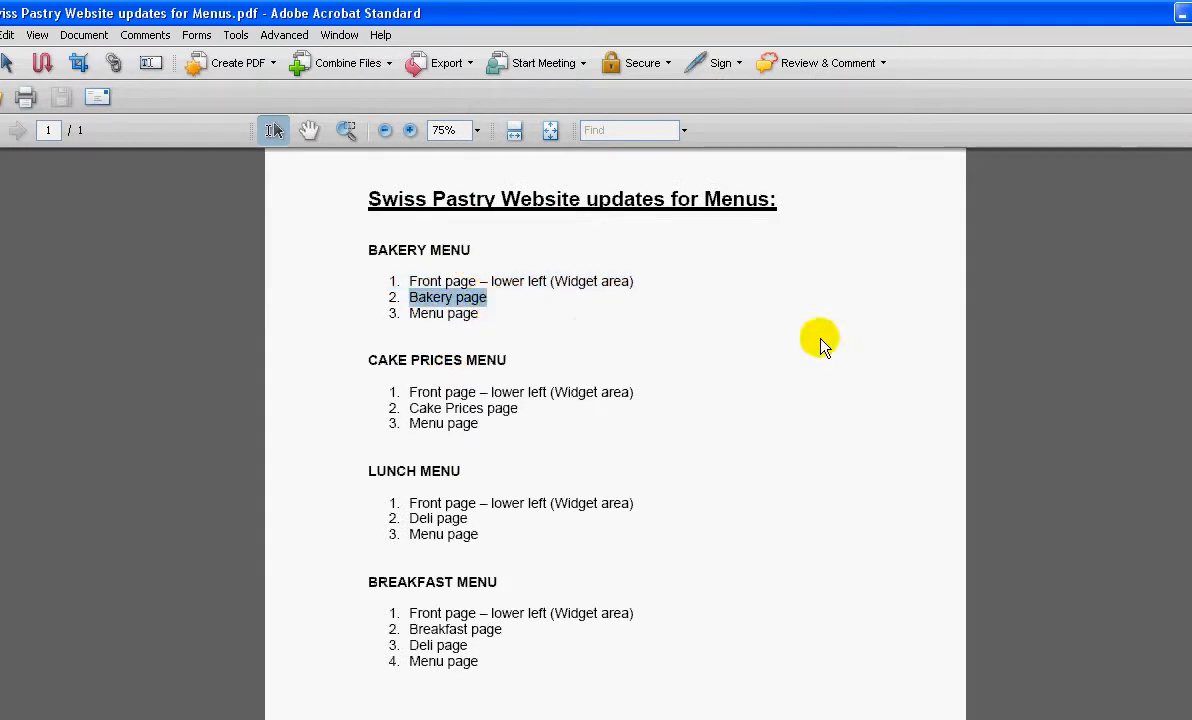
Step: Open the WordPress Pages list and look over its Bakery and Menus pages against the Bakery Menu entries in the checklist
{"action": "key", "text": "alt+Tab"}
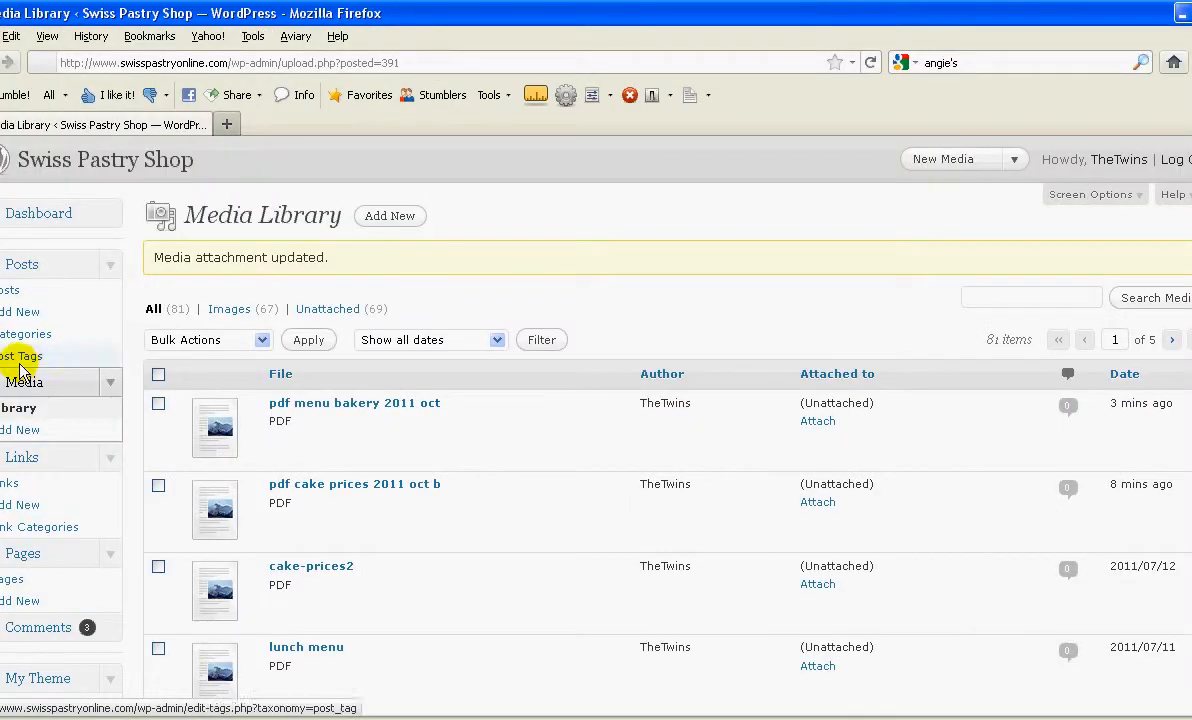
{"action": "left_click", "coordinate": [8, 565]}
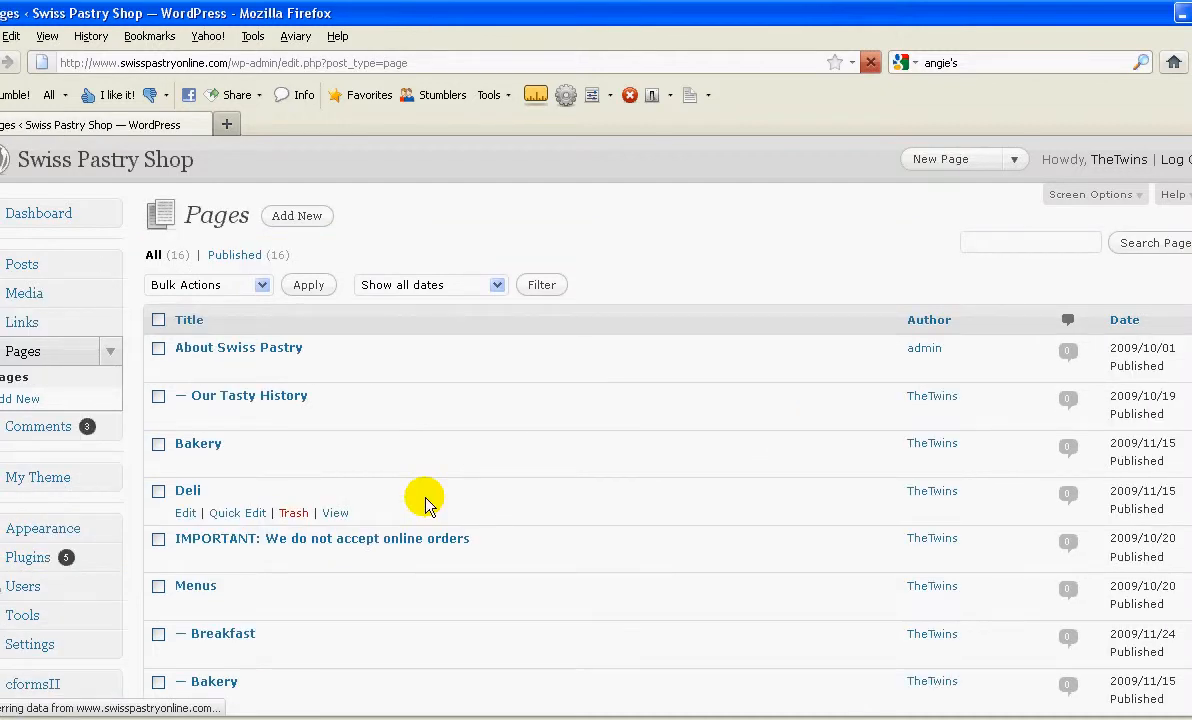
{"action": "scroll", "coordinate": [425, 503], "scroll_direction": "down", "scroll_amount": 6}
{"action": "scroll", "coordinate": [351, 420], "scroll_direction": "up", "scroll_amount": 4}
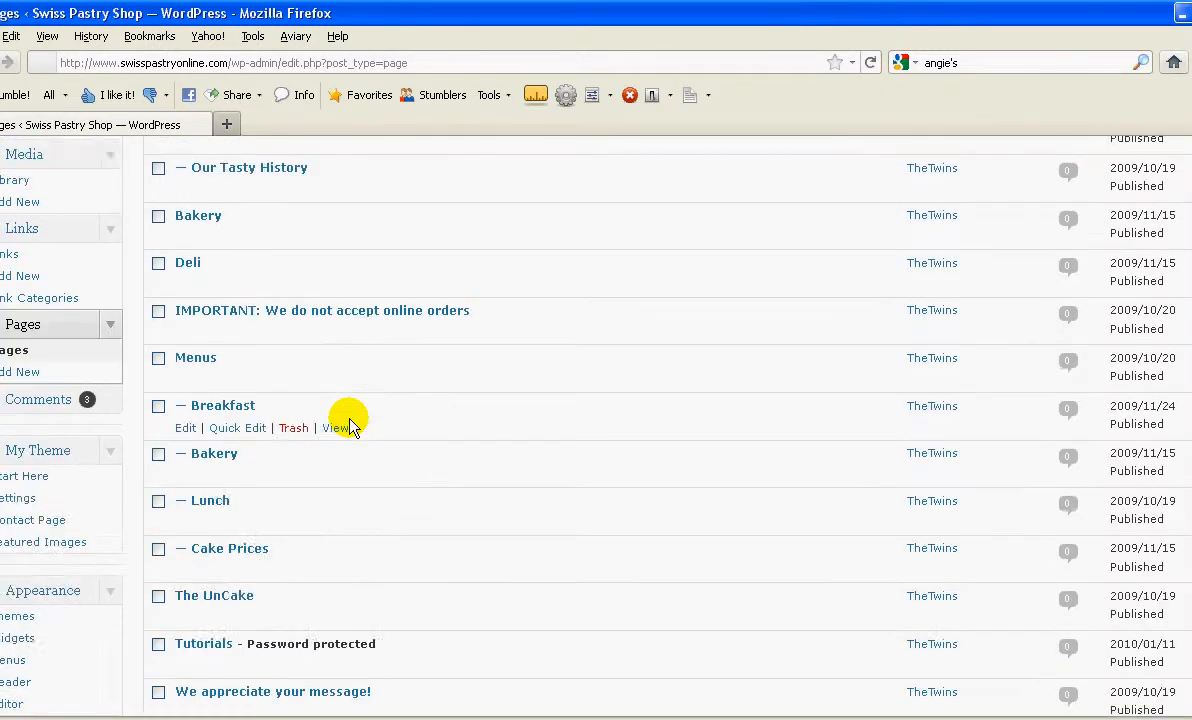
{"action": "scroll", "coordinate": [340, 420], "scroll_direction": "up", "scroll_amount": 3}
{"action": "key", "text": "alt+Tab"}
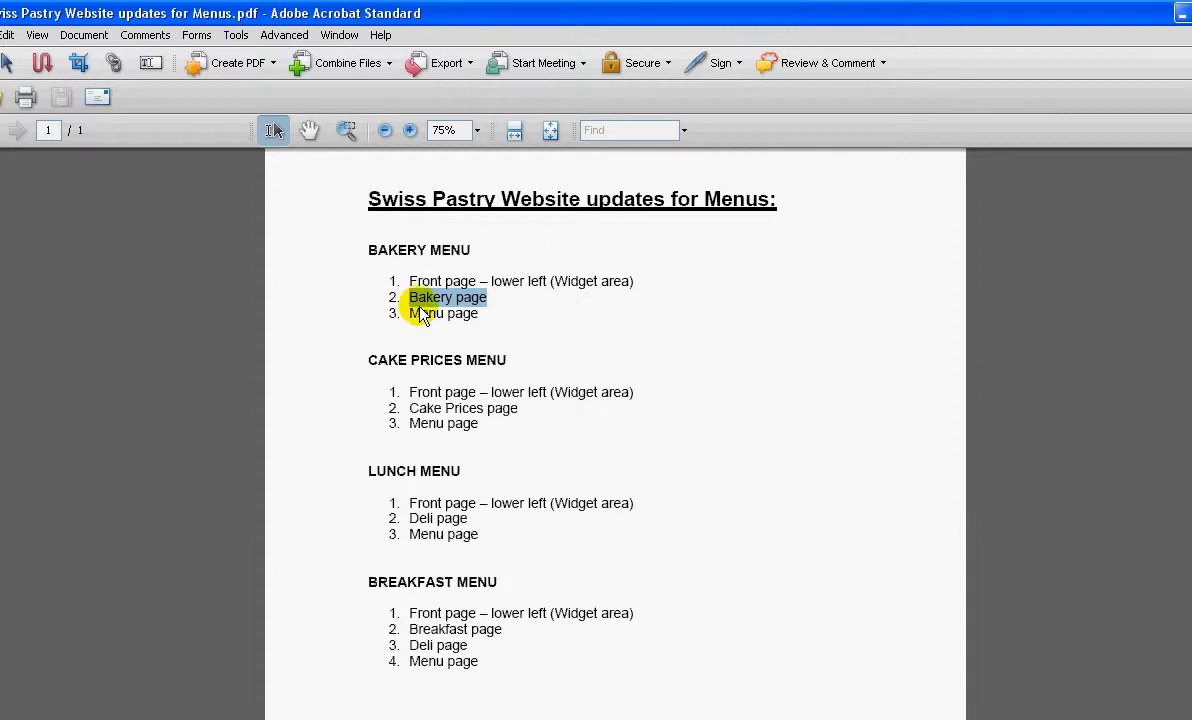
{"action": "key", "text": "alt+Tab"}
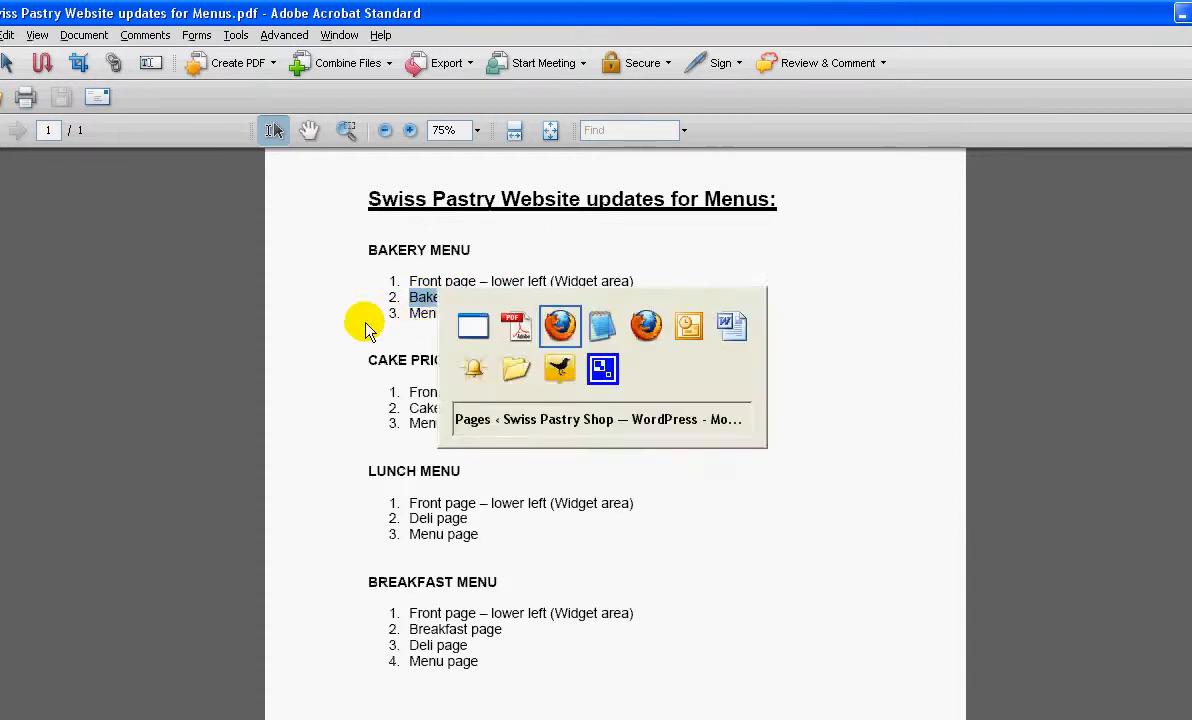
Step: Open the Bakery page for editing in WordPress, and view its Bakery Menu link on the live site's Bakery page
{"action": "left_click", "coordinate": [199, 463]}
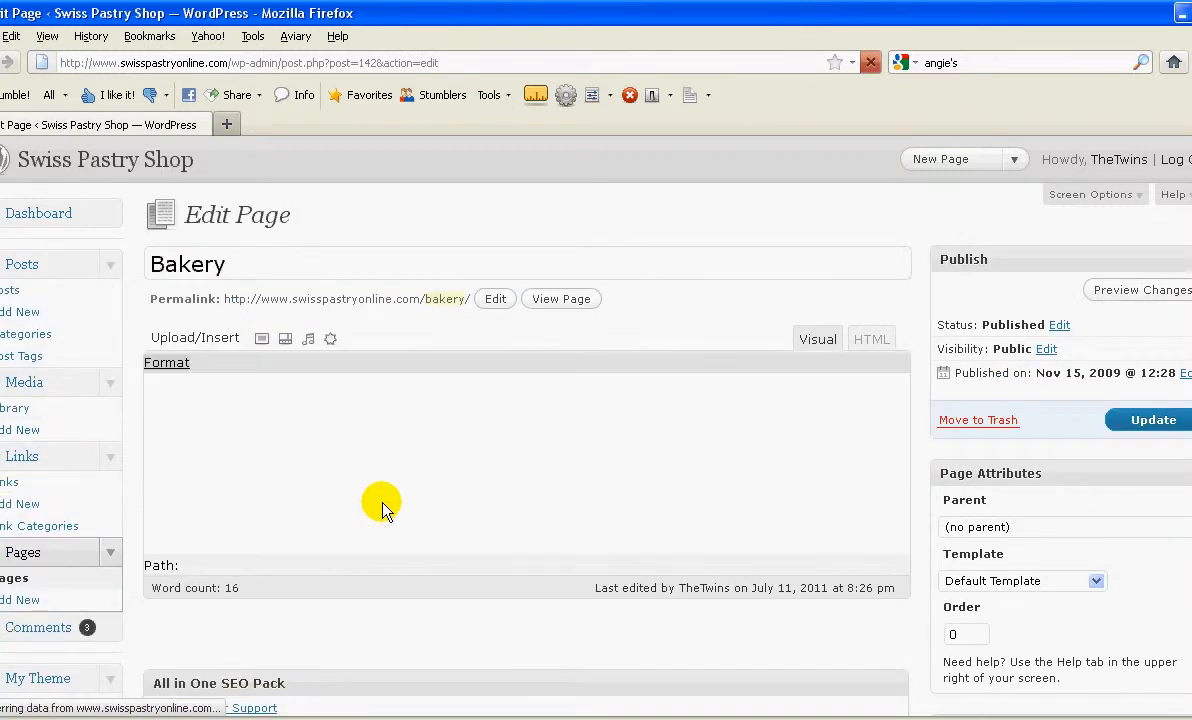
{"action": "key", "text": "alt+Tab"}
{"action": "key", "text": "alt+Tab"}
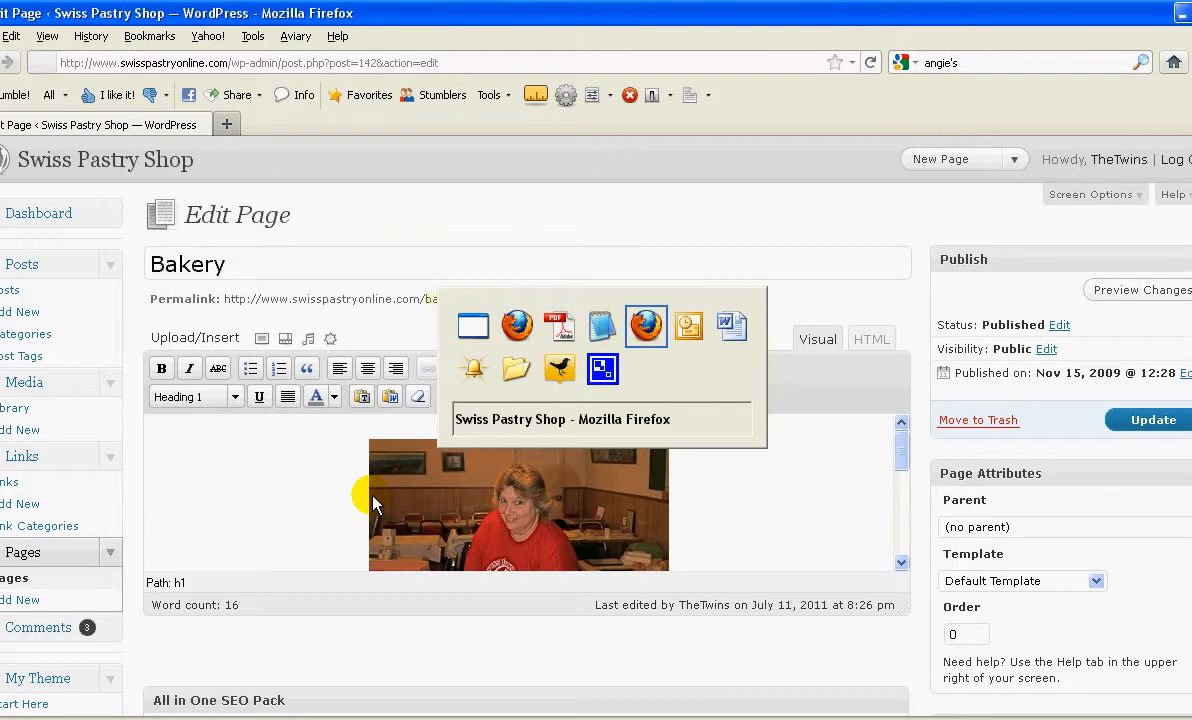
{"action": "scroll", "coordinate": [1080, 400], "scroll_direction": "up", "scroll_amount": 3}
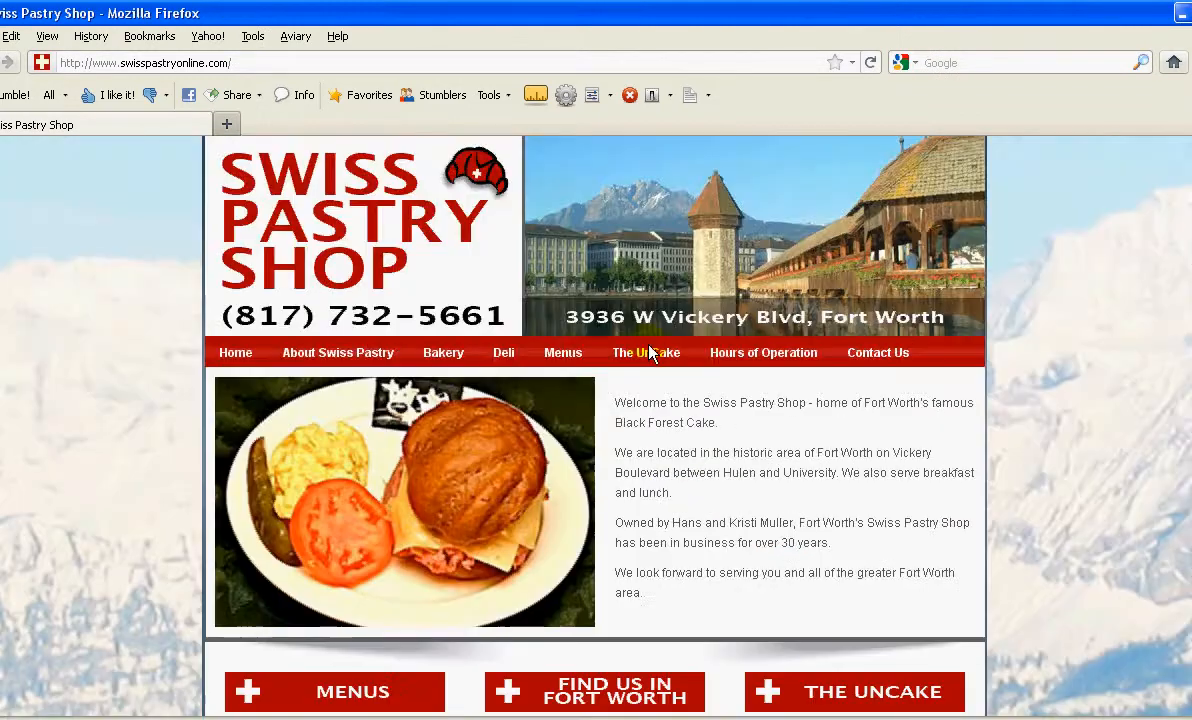
{"action": "left_click", "coordinate": [445, 356]}
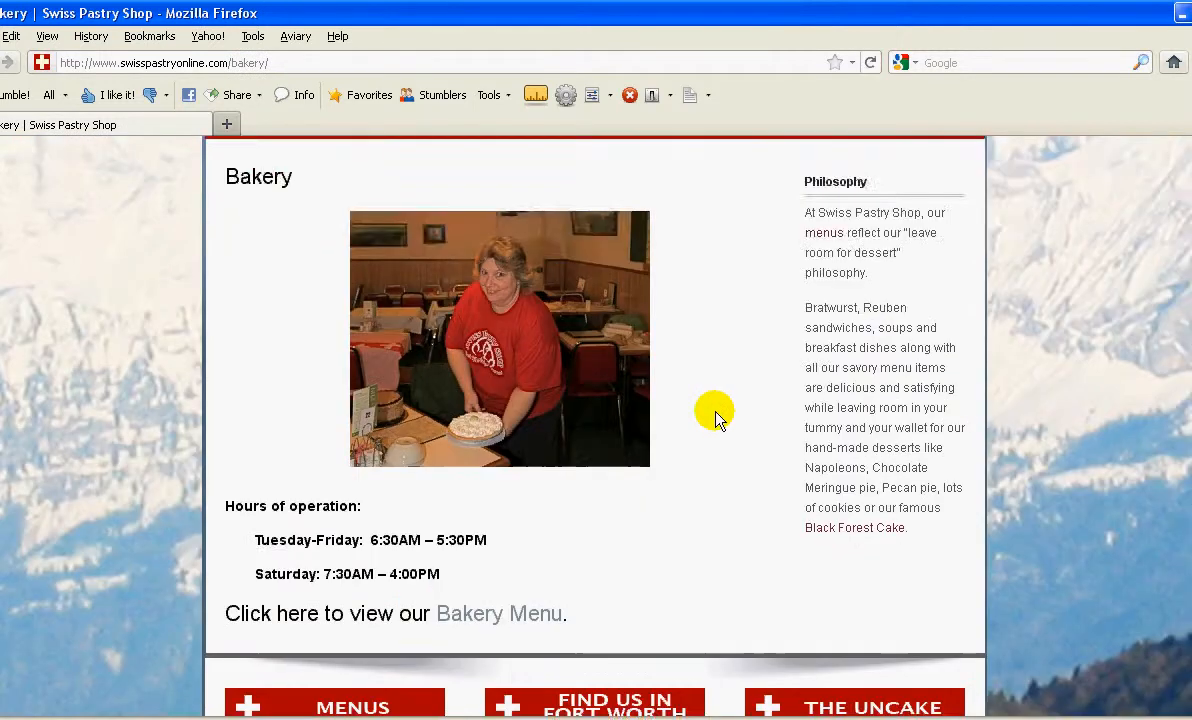
{"action": "scroll", "coordinate": [690, 410], "scroll_direction": "down", "scroll_amount": 2}
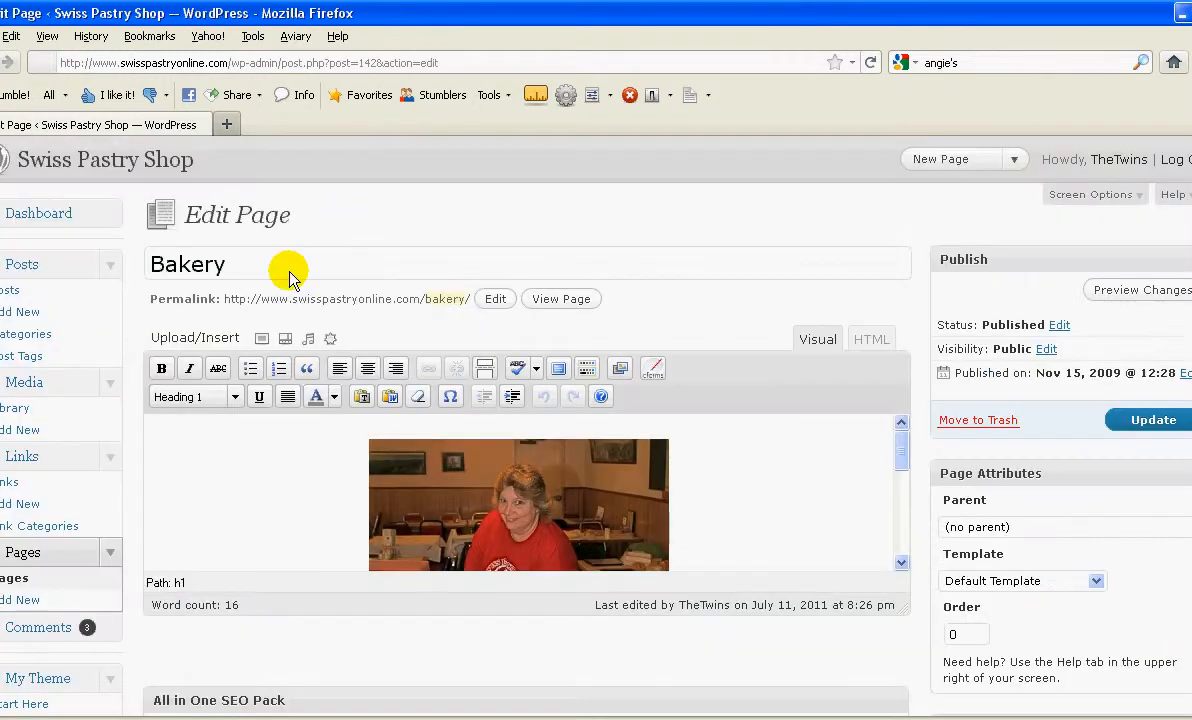
Step: Enlarge the Bakery page's content editor and open the link settings of the Bakery Menu text below the hours of operation
{"action": "scroll", "coordinate": [935, 540], "scroll_direction": "down", "scroll_amount": 2}
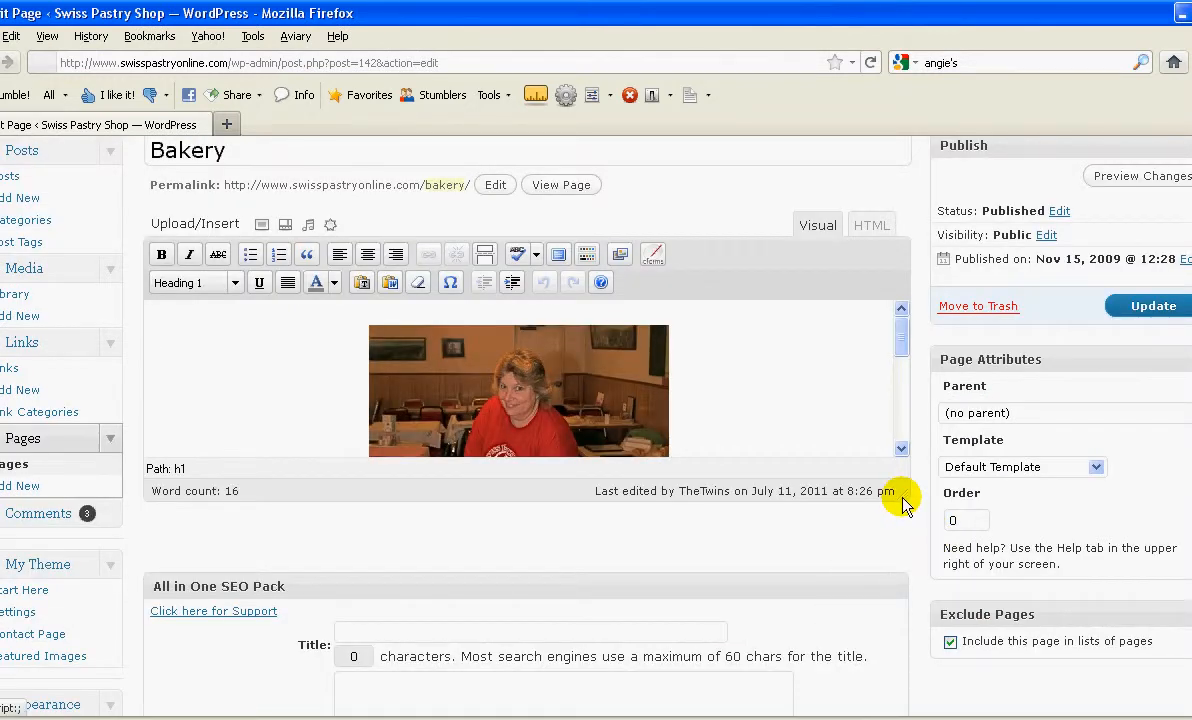
{"action": "left_click_drag", "start_coordinate": [886, 492], "coordinate": [893, 652]}
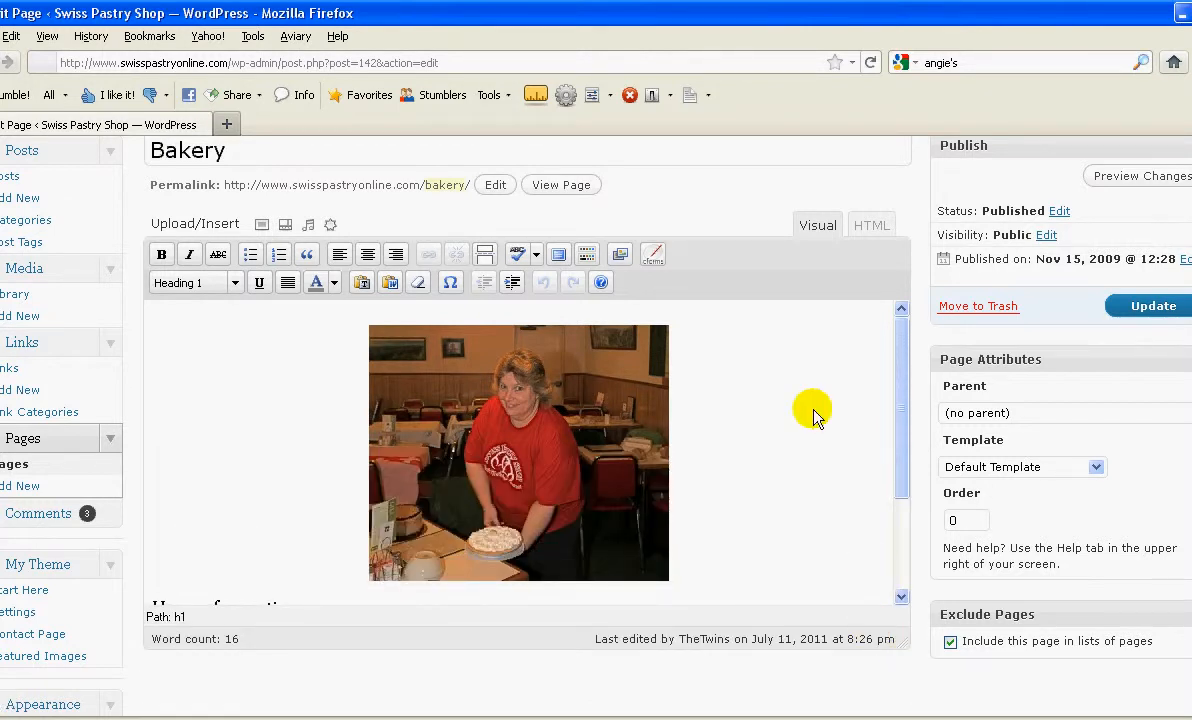
{"action": "scroll", "coordinate": [790, 400], "scroll_direction": "down", "scroll_amount": 3}
{"action": "scroll", "coordinate": [783, 400], "scroll_direction": "down", "scroll_amount": 5}
{"action": "scroll", "coordinate": [798, 271], "scroll_direction": "up", "scroll_amount": 5}
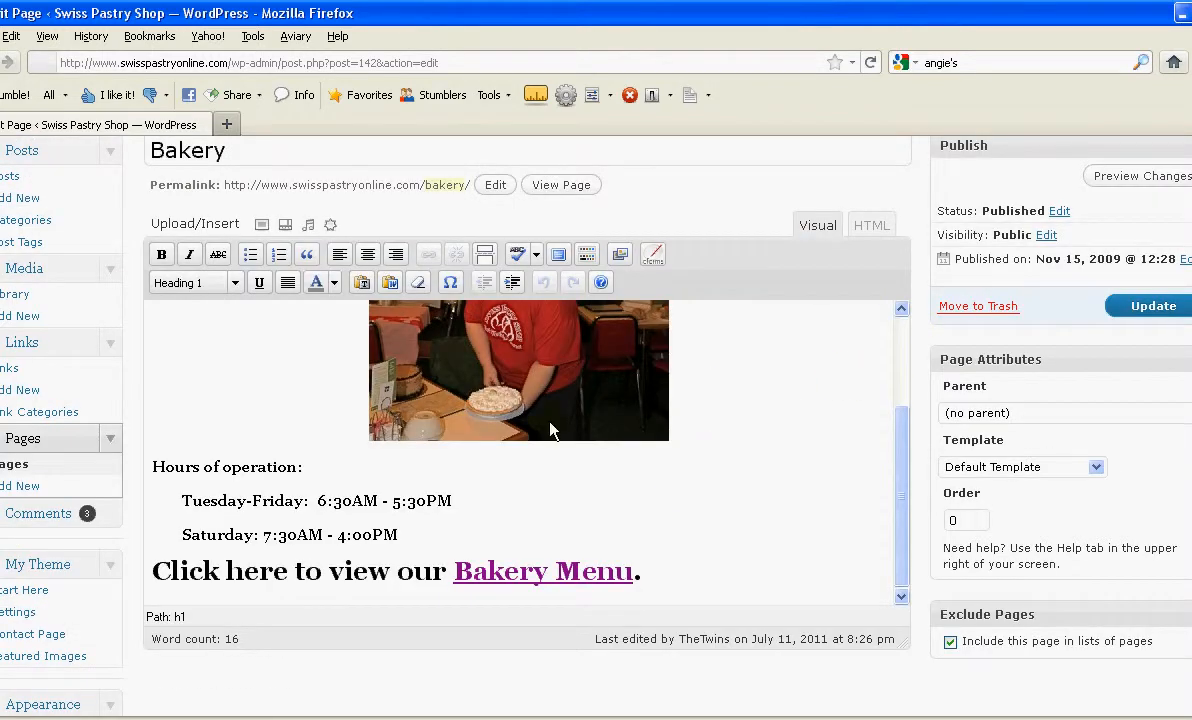
{"action": "left_click", "coordinate": [541, 573]}
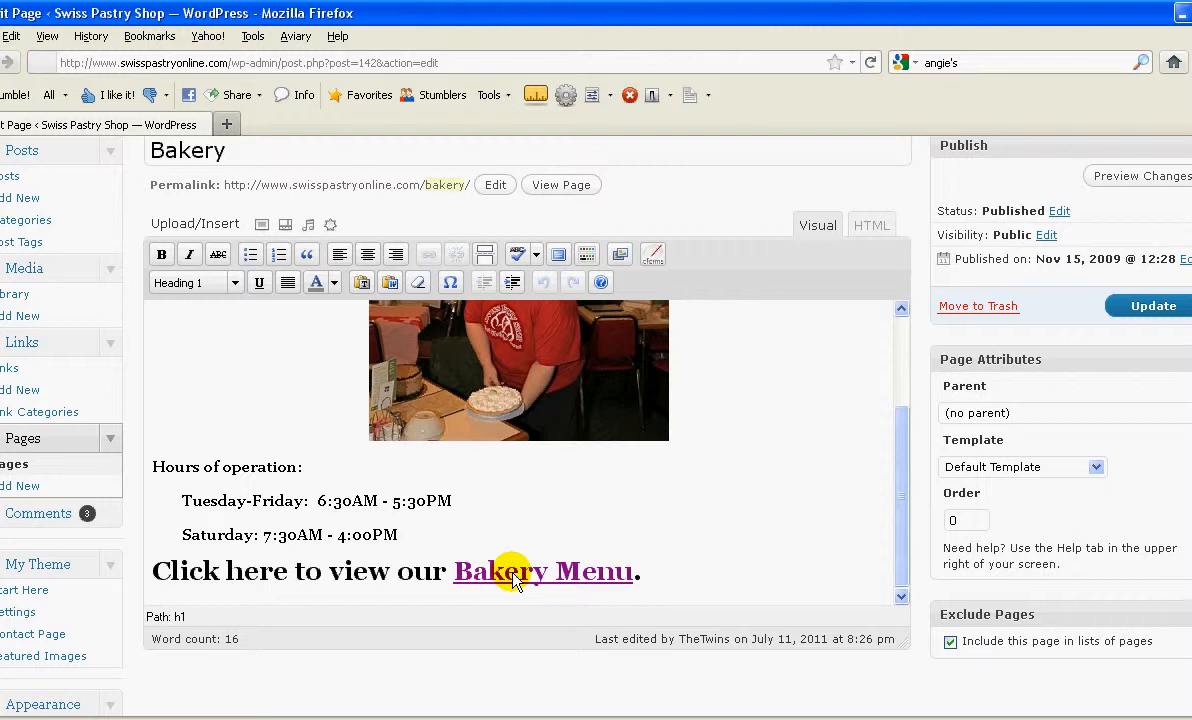
{"action": "left_click", "coordinate": [515, 580]}
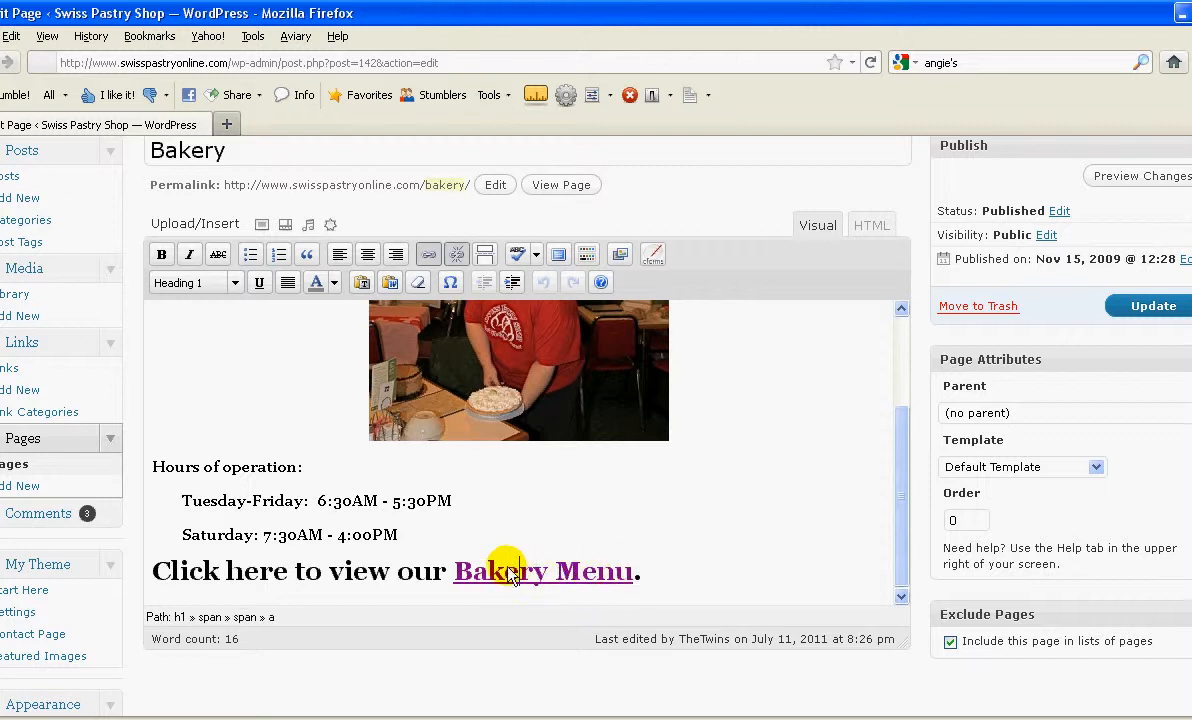
{"action": "left_click", "coordinate": [432, 258]}
Step: Switch to Notepad and copy the URL ending in pdf-menu-bakery-2011-oct.pdf
{"action": "key", "text": "alt+Tab"}
{"action": "key", "text": "alt+Tab"}
{"action": "key", "text": "alt+Tab"}
{"action": "key", "text": "alt+Tab"}
{"action": "key", "text": "alt+Tab"}
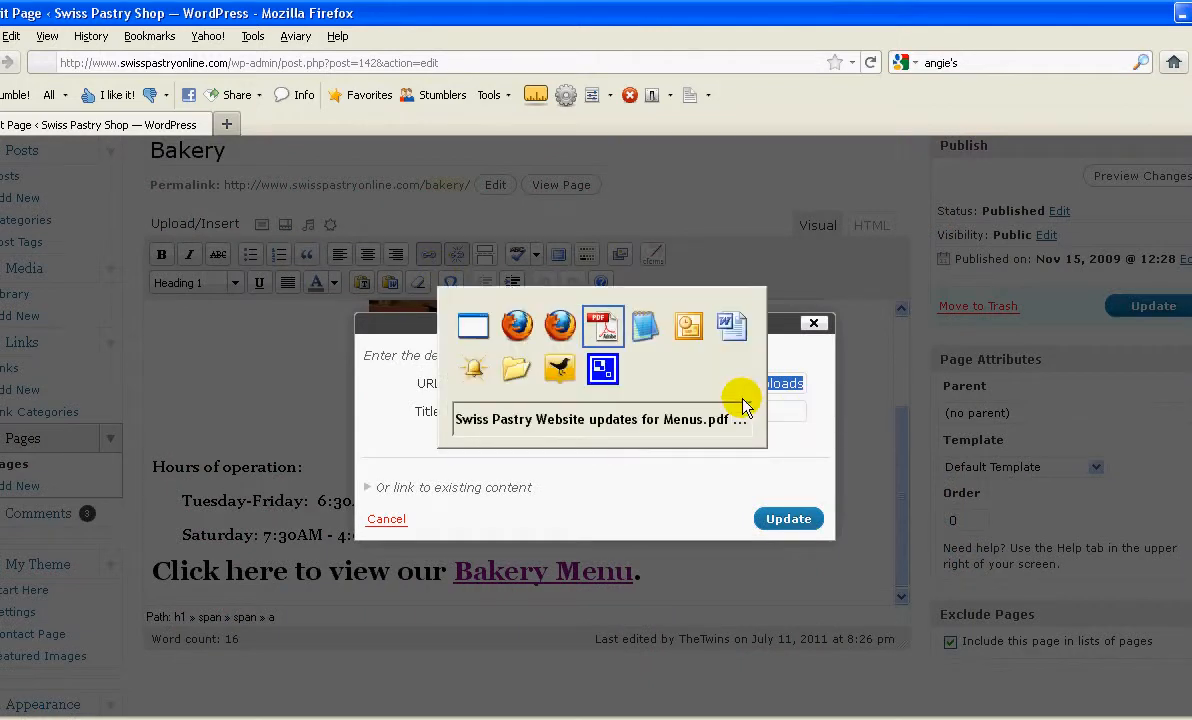
{"action": "key", "text": "alt+Tab"}
{"action": "key", "text": "alt+Tab"}
{"action": "key", "text": "alt+Tab"}
{"action": "key", "text": "alt+Tab"}
{"action": "key", "text": "alt+Tab"}
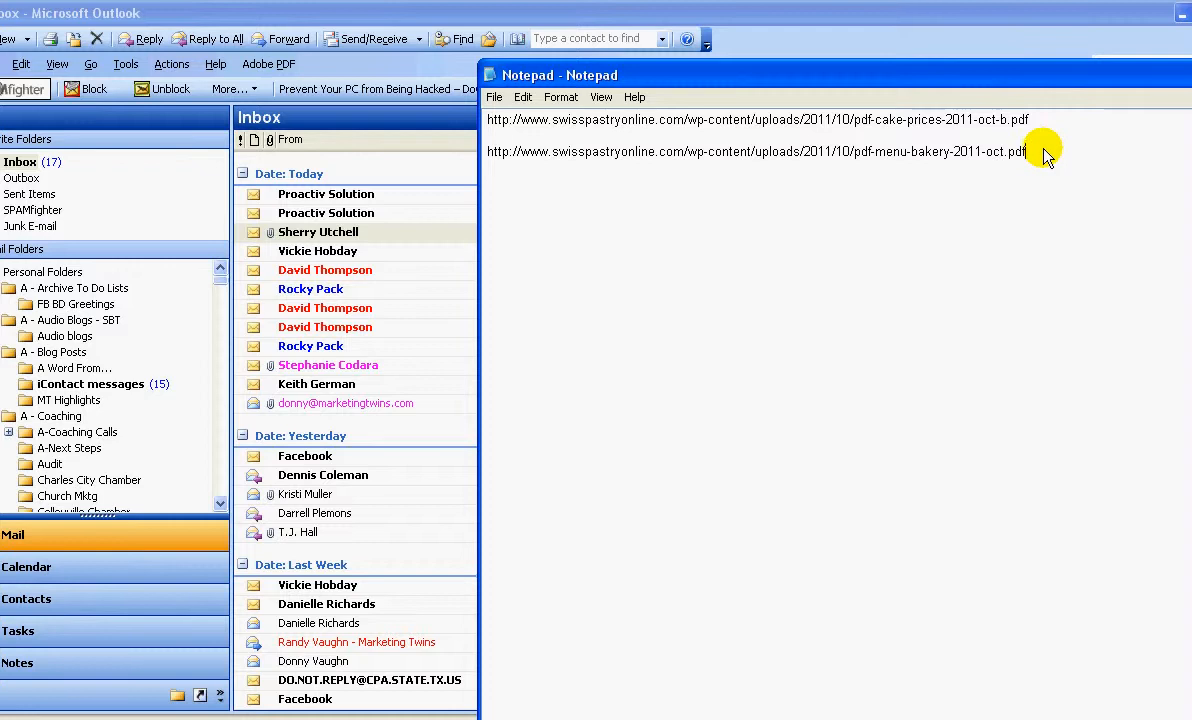
{"action": "left_click_drag", "start_coordinate": [1030, 152], "coordinate": [550, 172]}
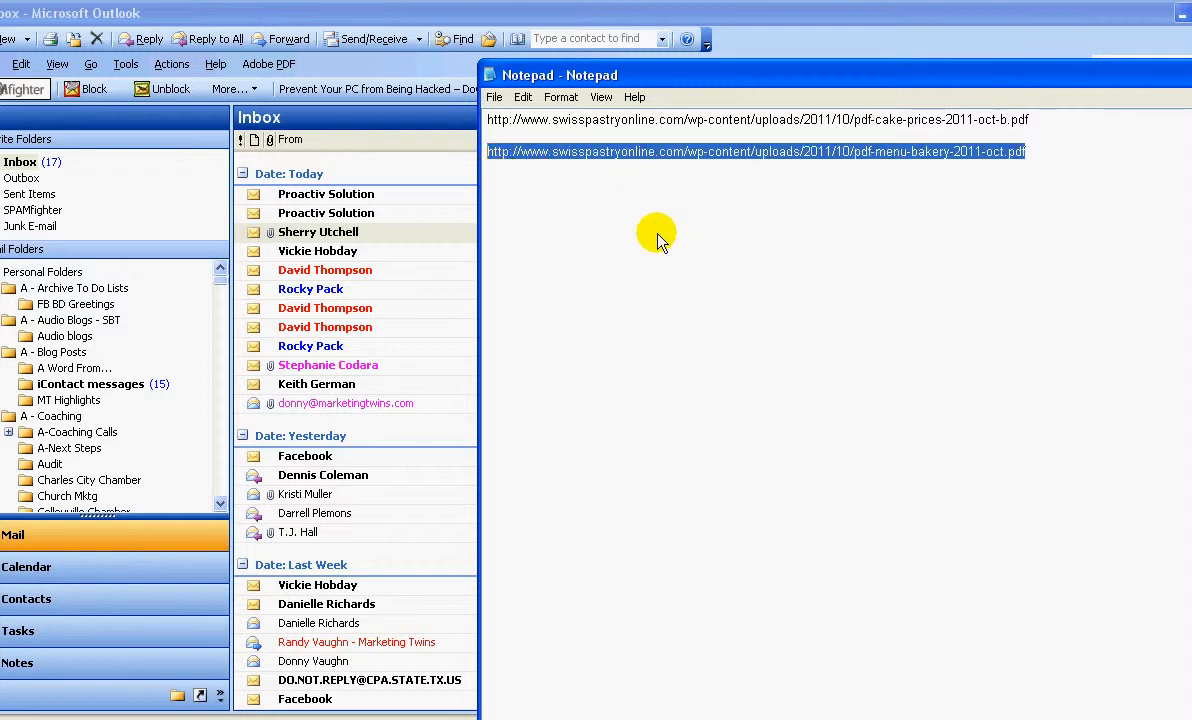
Step: Replace the Bakery Menu link's URL with the copied pdf-menu-bakery-2011-oct.pdf address in WordPress and update the Bakery page
{"action": "key", "text": "alt+Tab"}
{"action": "key", "text": "alt+Tab"}
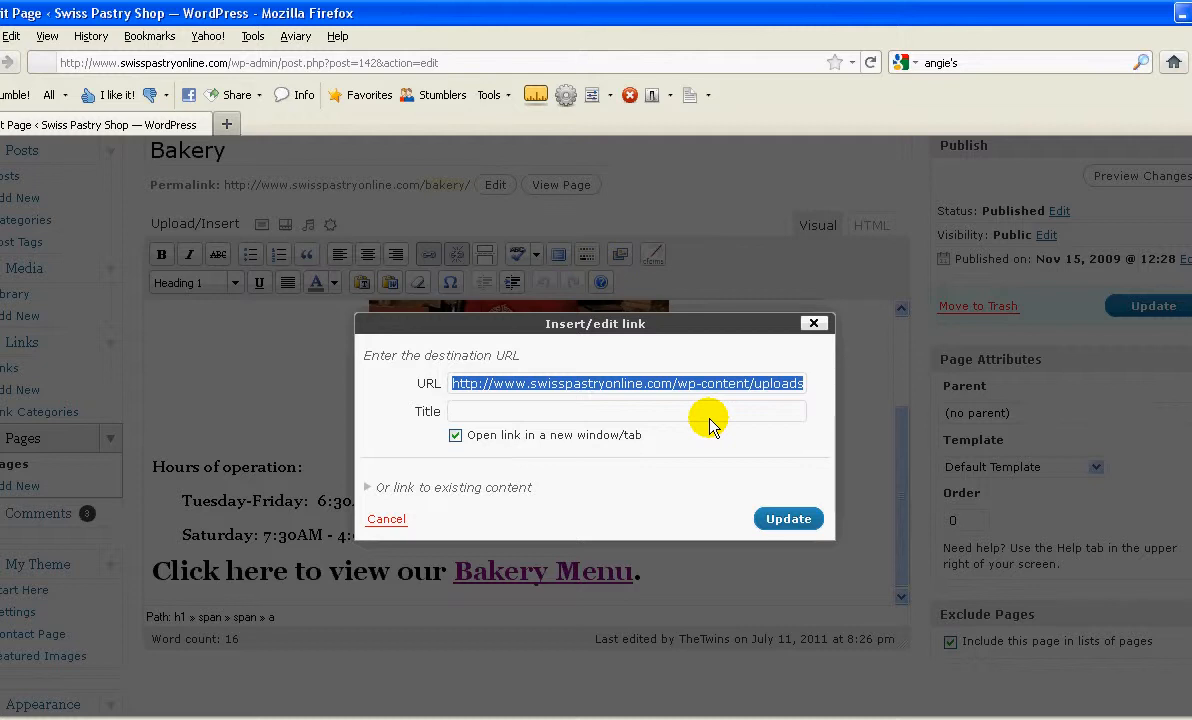
{"action": "key", "text": "ctrl+v"}
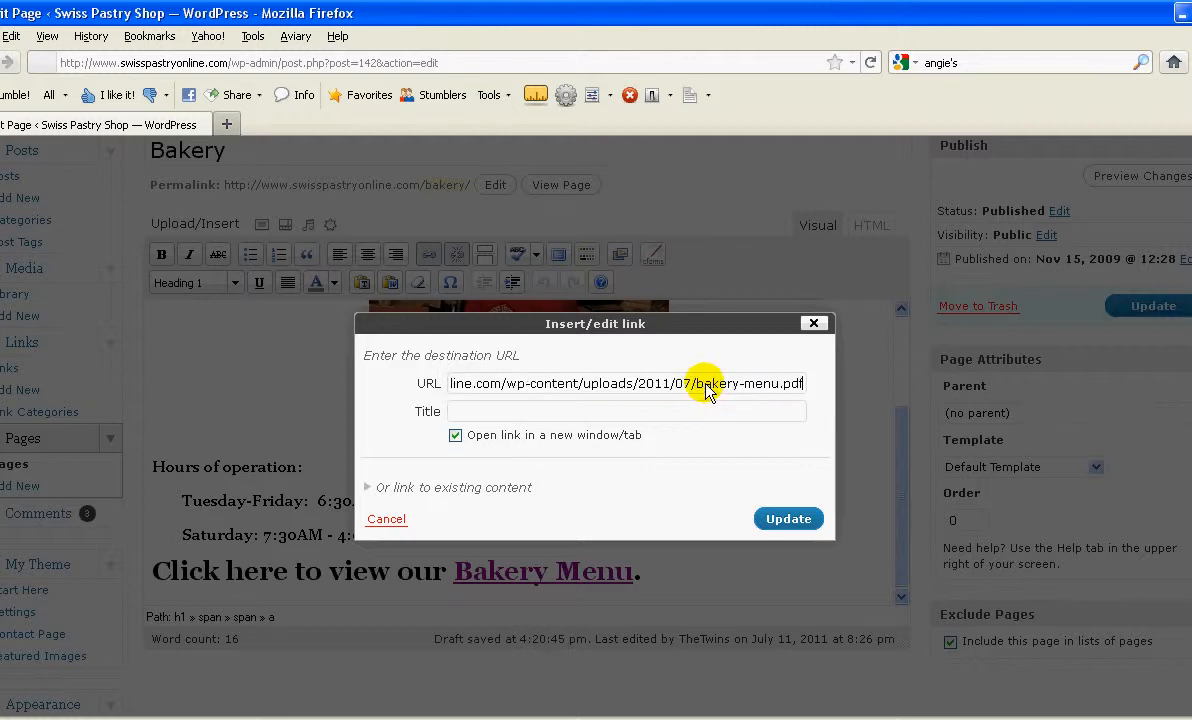
{"action": "key", "text": "BackSpace"}
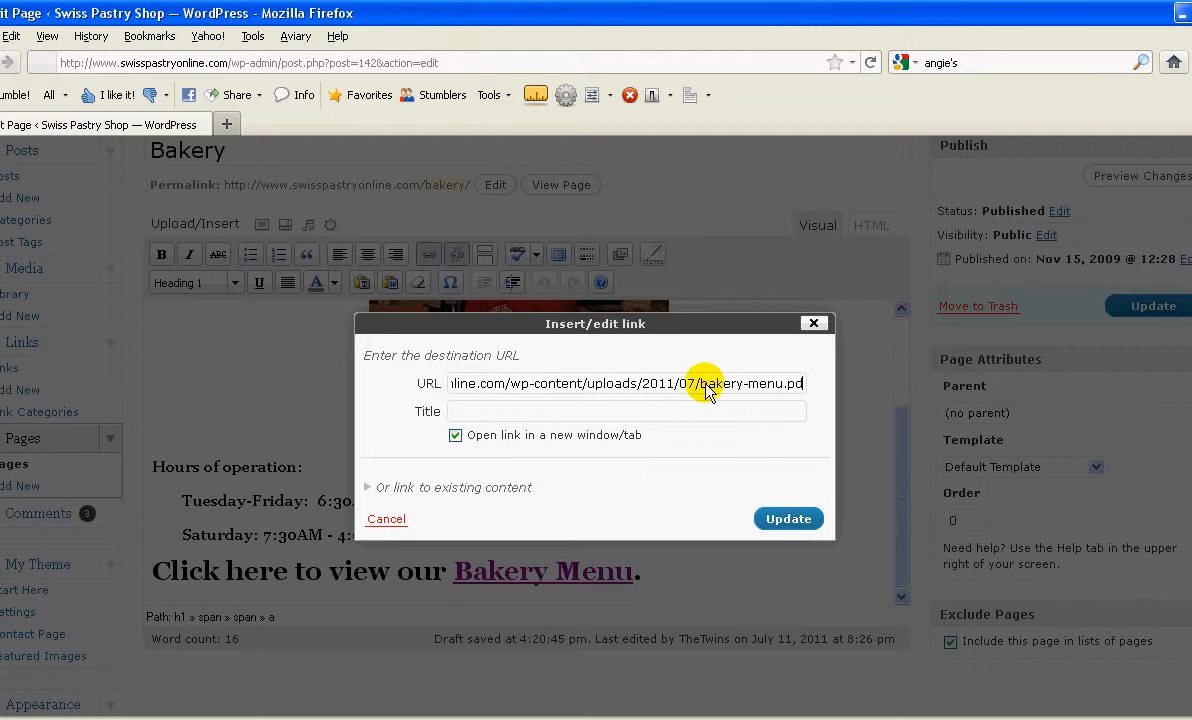
{"action": "key", "text": "BackSpace"}
{"action": "key", "text": "BackSpace"}
{"action": "key", "text": "BackSpace"}
{"action": "key", "text": "BackSpace"}
{"action": "key", "text": "BackSpace"}
{"action": "key", "text": "BackSpace"}
{"action": "key", "text": "BackSpace"}
{"action": "key", "text": "BackSpace"}
{"action": "key", "text": "BackSpace"}
{"action": "key", "text": "BackSpace"}
{"action": "key", "text": "BackSpace"}
{"action": "key", "text": "BackSpace"}
{"action": "key", "text": "BackSpace"}
{"action": "key", "text": "BackSpace"}
{"action": "key", "text": "BackSpace"}
{"action": "key", "text": "BackSpace"}
{"action": "key", "text": "BackSpace"}
{"action": "key", "text": "BackSpace"}
{"action": "key", "text": "BackSpace"}
{"action": "key", "text": "BackSpace"}
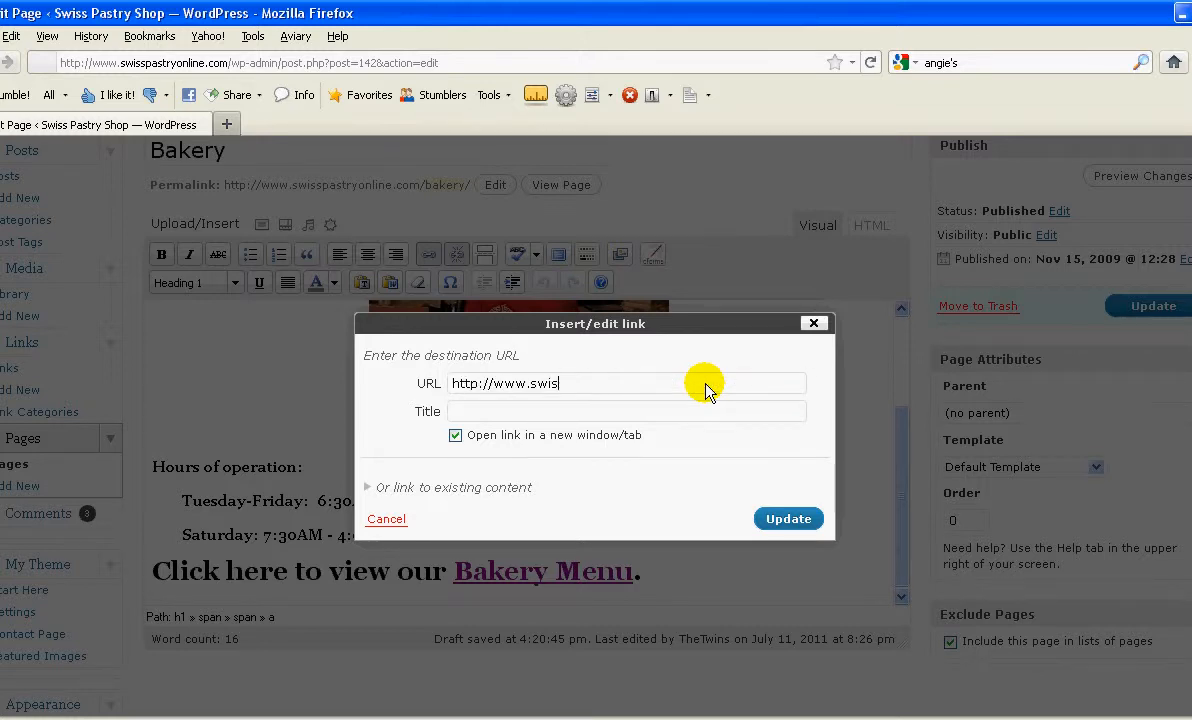
{"action": "key", "text": "BackSpace"}
{"action": "key", "text": "BackSpace"}
{"action": "key", "text": "BackSpace"}
{"action": "key", "text": "BackSpace"}
{"action": "key", "text": "BackSpace"}
{"action": "key", "text": "BackSpace"}
{"action": "key", "text": "BackSpace"}
{"action": "key", "text": "BackSpace"}
{"action": "key", "text": "BackSpace"}
{"action": "key", "text": "BackSpace"}
{"action": "key", "text": "BackSpace"}
{"action": "key", "text": "BackSpace"}
{"action": "key", "text": "BackSpace"}
{"action": "key", "text": "BackSpace"}
{"action": "key", "text": "BackSpace"}
{"action": "key", "text": "ctrl+v"}
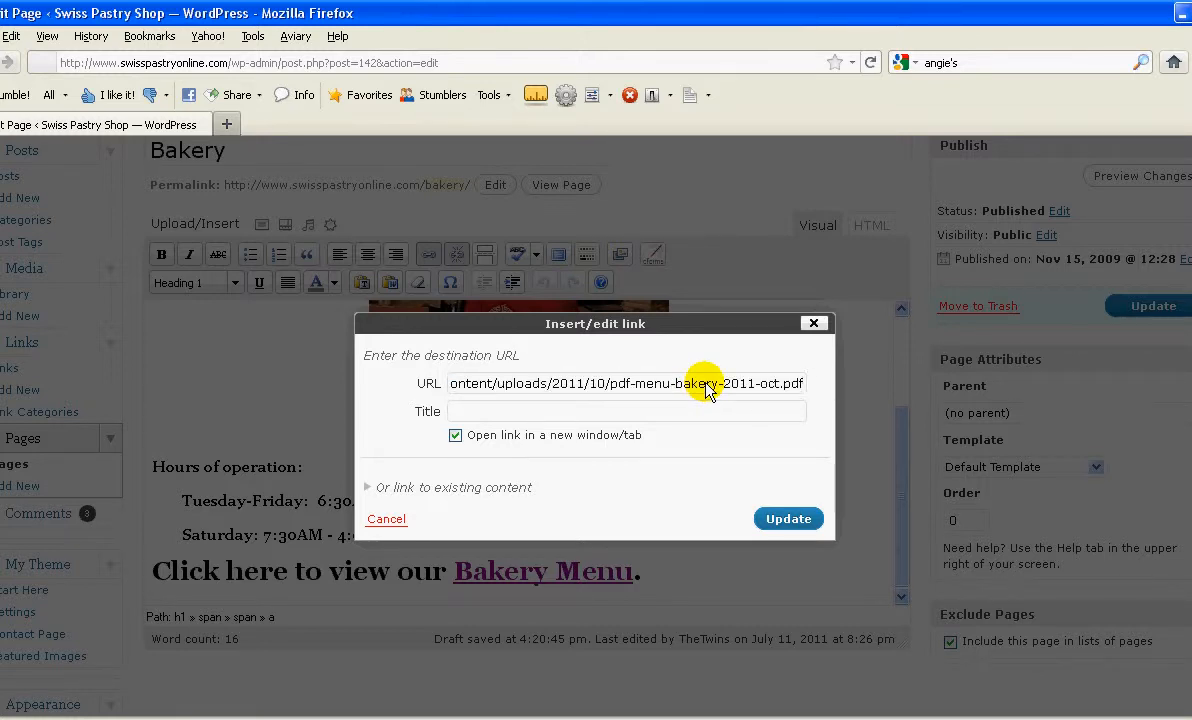
{"action": "left_click", "coordinate": [782, 520]}
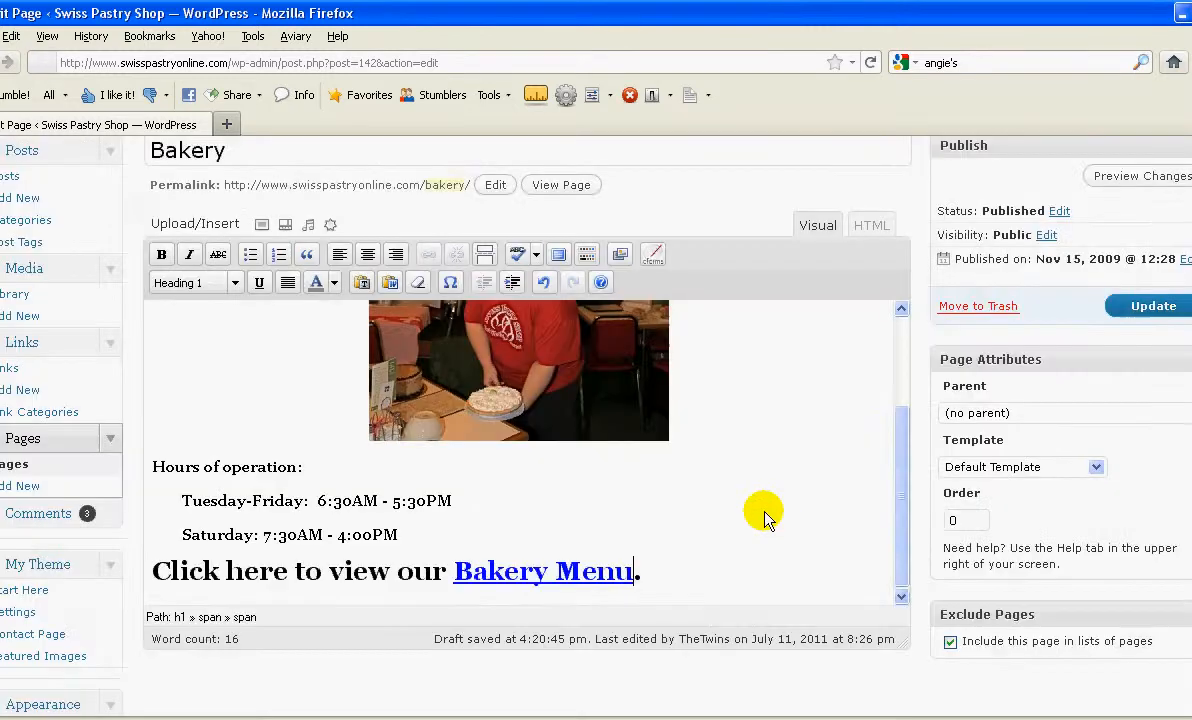
{"action": "left_click", "coordinate": [1133, 308]}
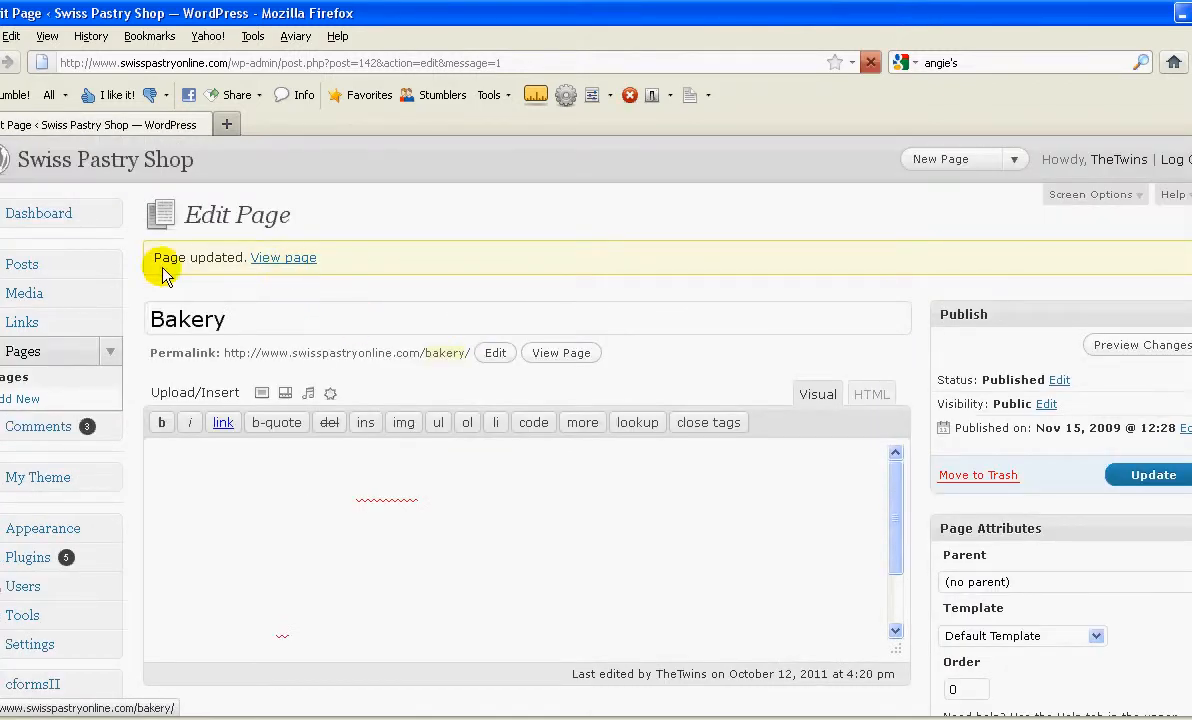
Step: Reload the live Bakery page and check where its Bakery Menu link points
{"action": "key", "text": "alt+Tab"}
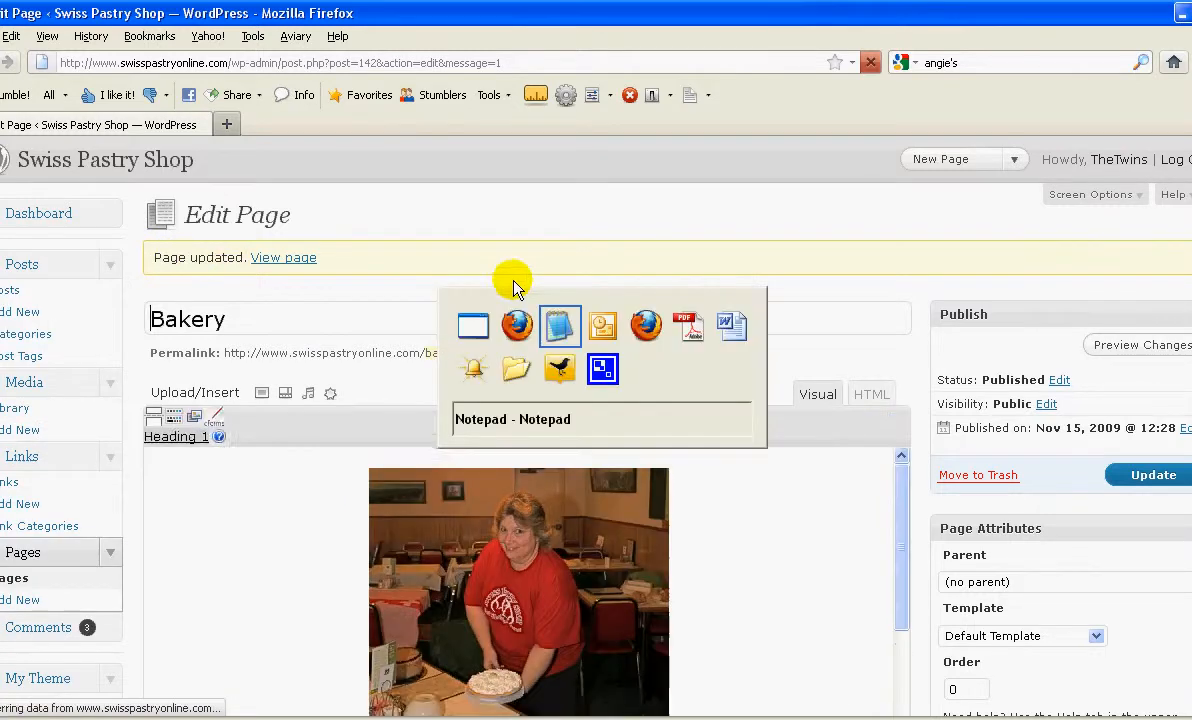
{"action": "key", "text": "Tab"}
{"action": "key", "text": "Tab"}
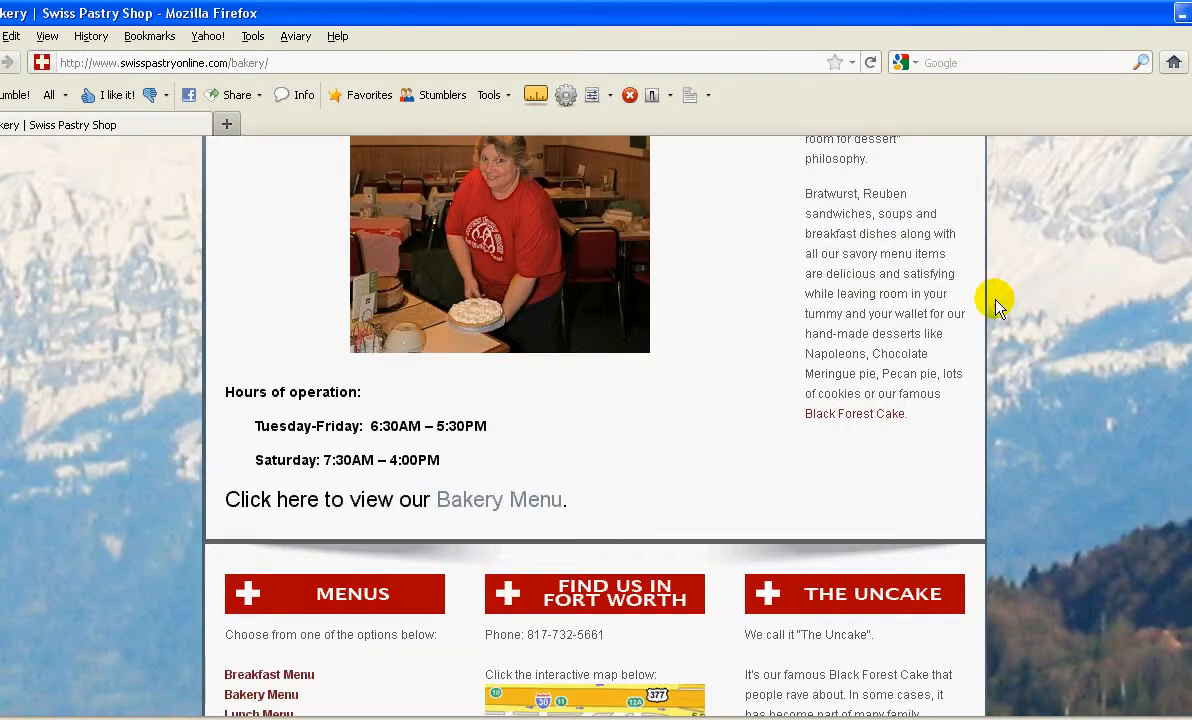
{"action": "scroll", "coordinate": [1040, 305], "scroll_direction": "up", "scroll_amount": 5}
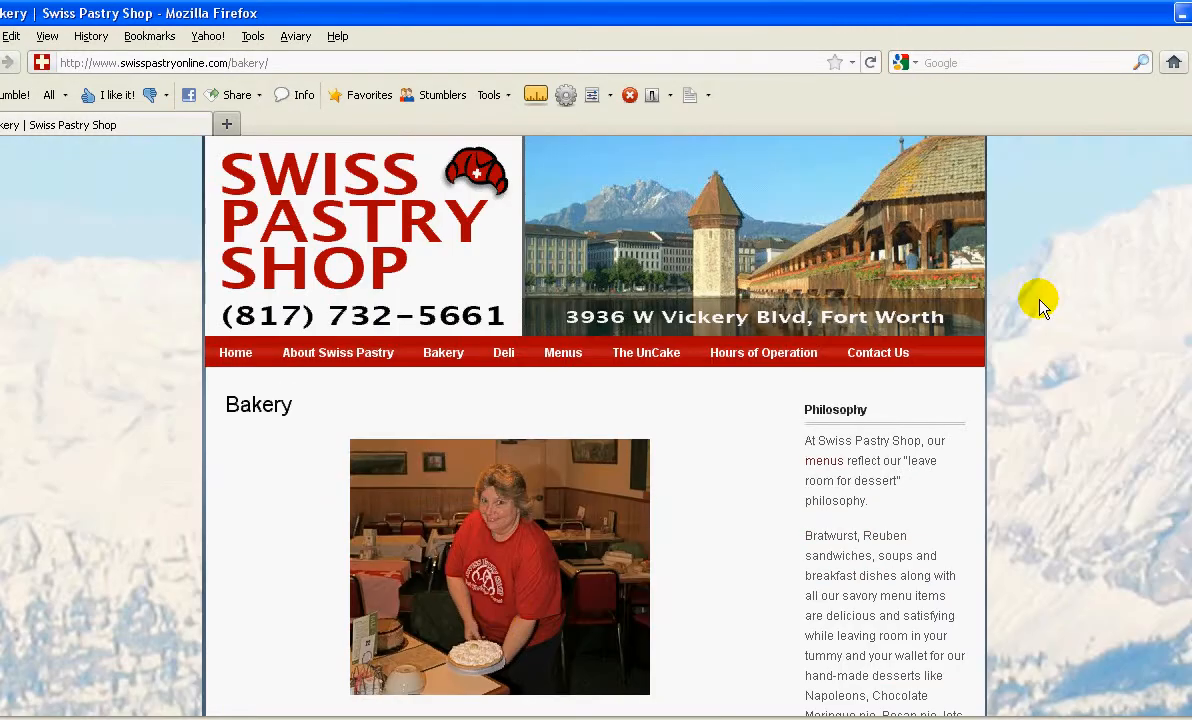
{"action": "left_click", "coordinate": [870, 63]}
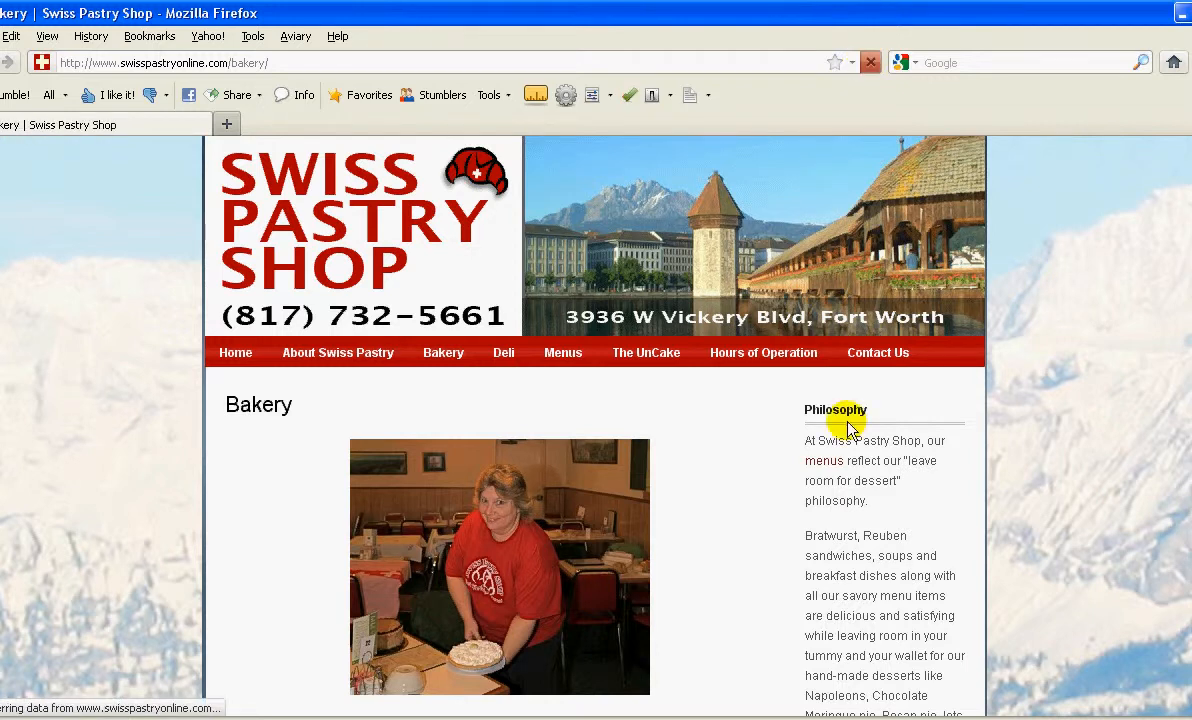
{"action": "scroll", "coordinate": [657, 497], "scroll_direction": "down", "scroll_amount": 5}
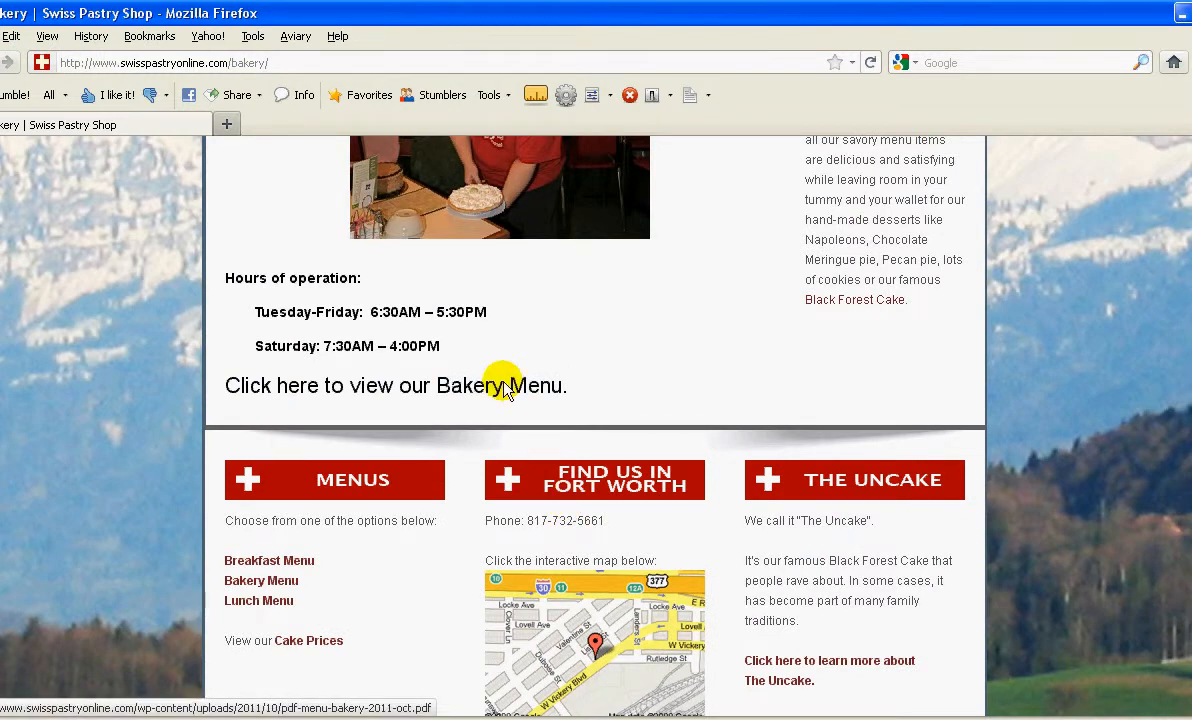
Step: Switch to the menu updates checklist in Adobe Acrobat and mark the Cake Prices page and Menu page entries under Cake Prices Menu
{"action": "key", "text": "alt+Tab"}
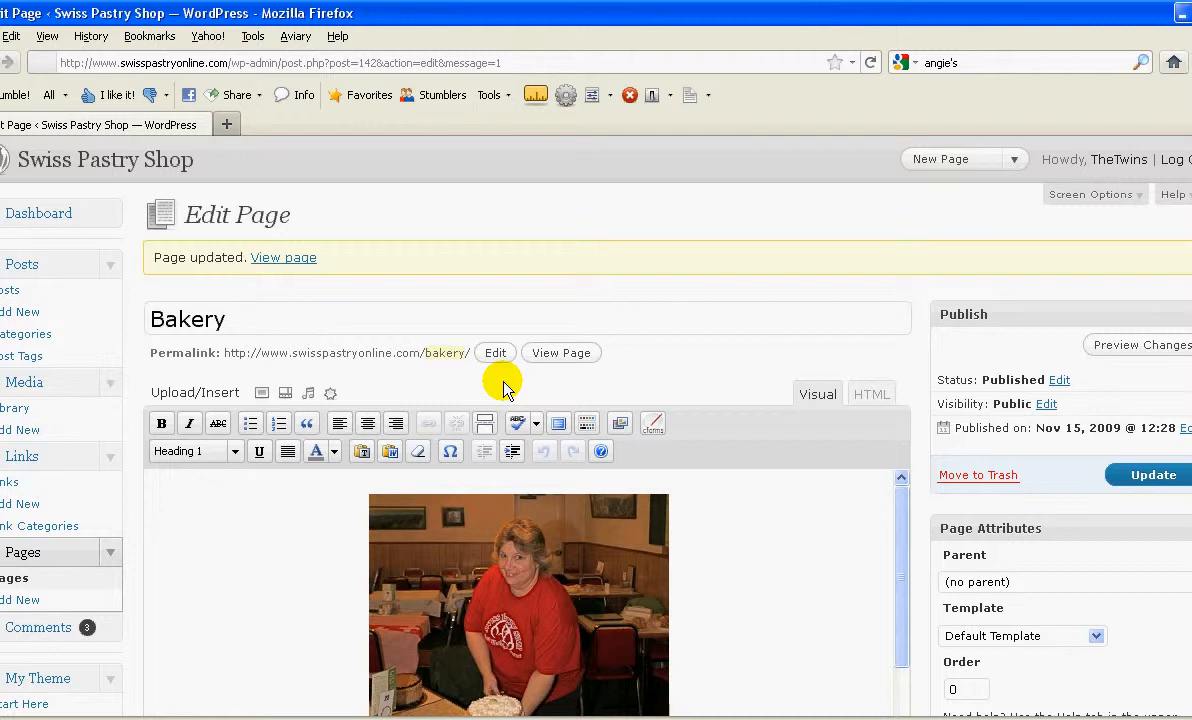
{"action": "key", "text": "alt+Tab"}
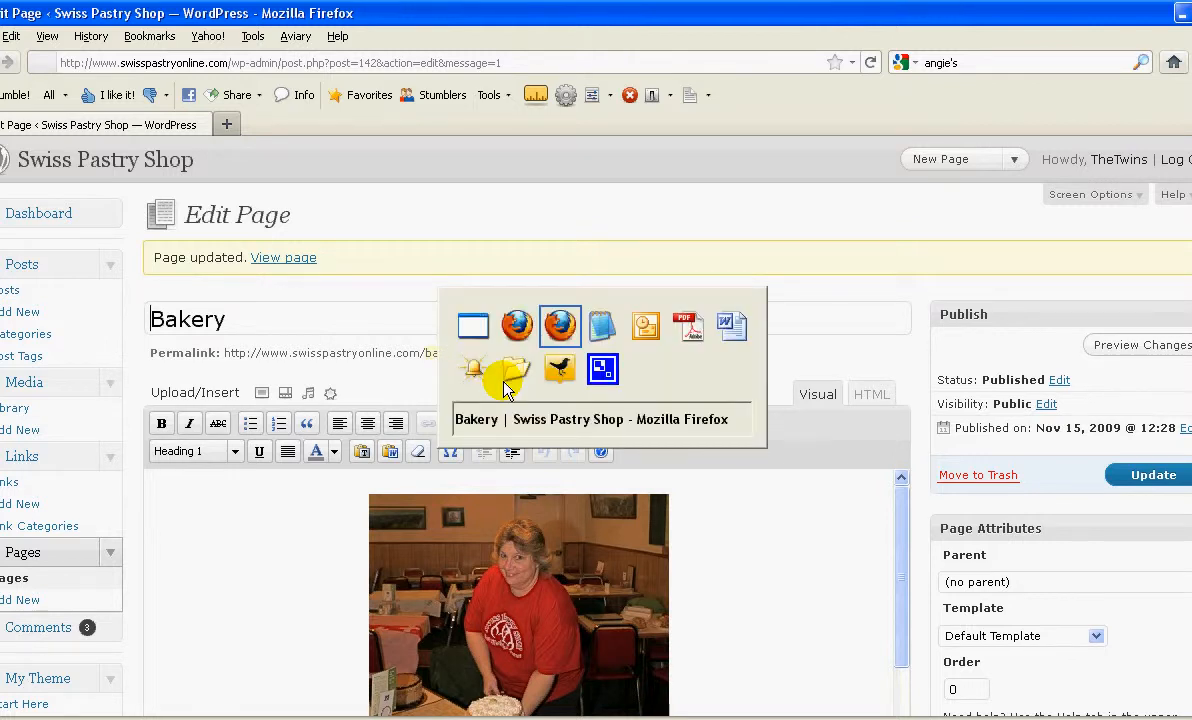
{"action": "key", "text": "alt+Tab"}
{"action": "key", "text": "alt+Tab"}
{"action": "key", "text": "alt+Tab"}
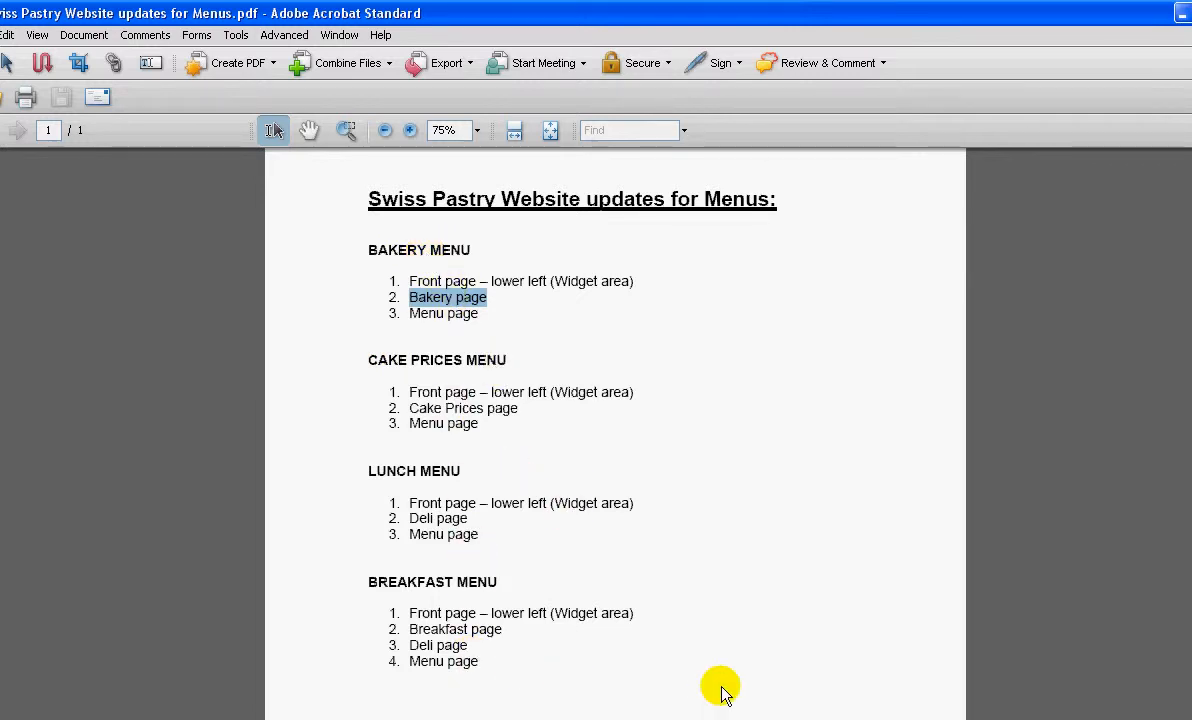
{"action": "key", "text": "alt+Tab"}
{"action": "key", "text": "alt+Tab"}
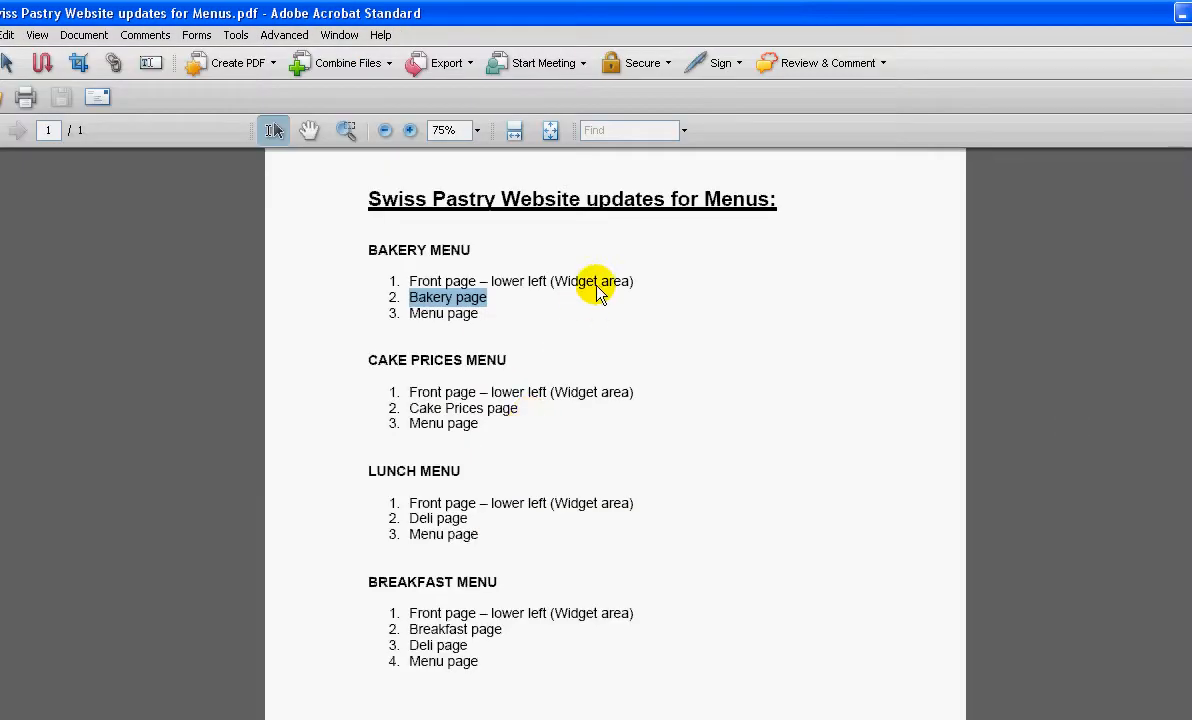
{"action": "key", "text": "alt+Tab"}
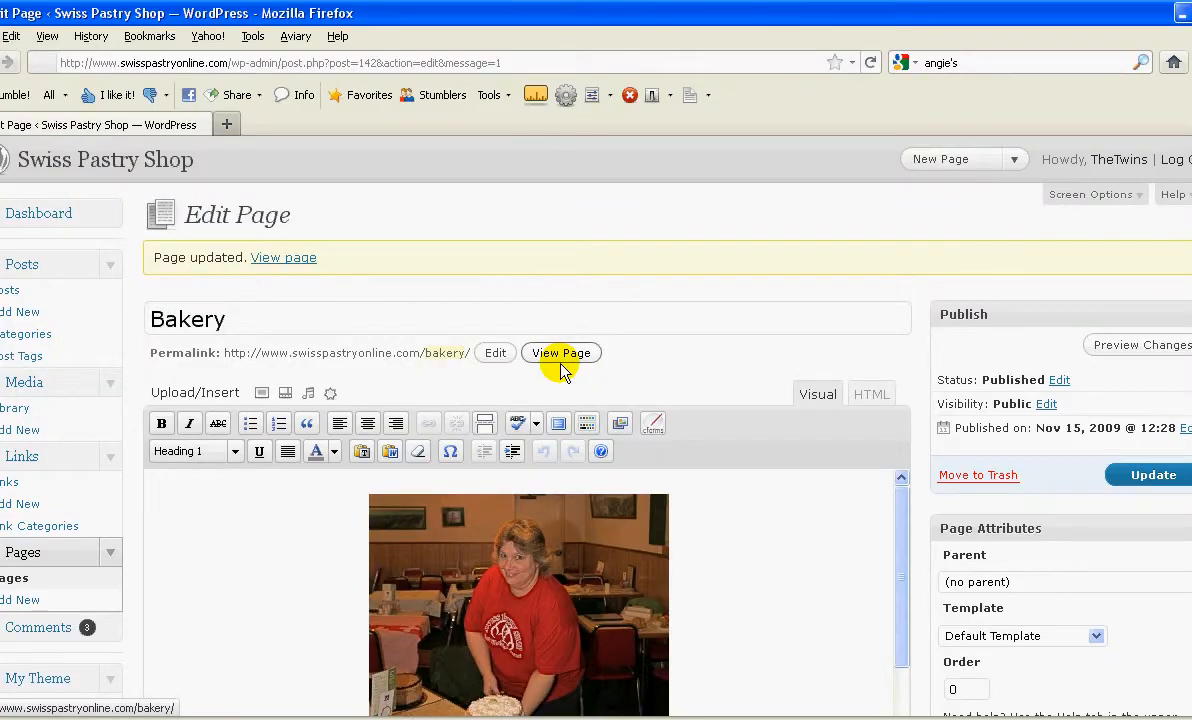
{"action": "key", "text": "alt+Tab"}
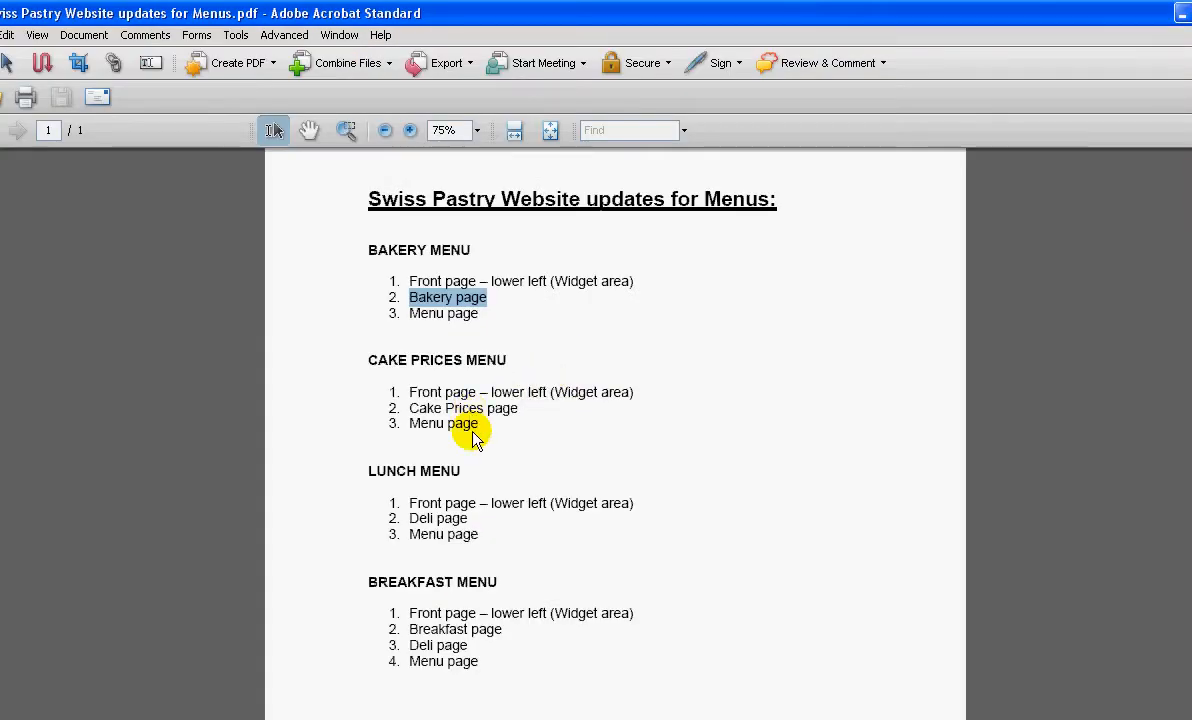
{"action": "left_click_drag", "start_coordinate": [481, 425], "coordinate": [407, 404]}
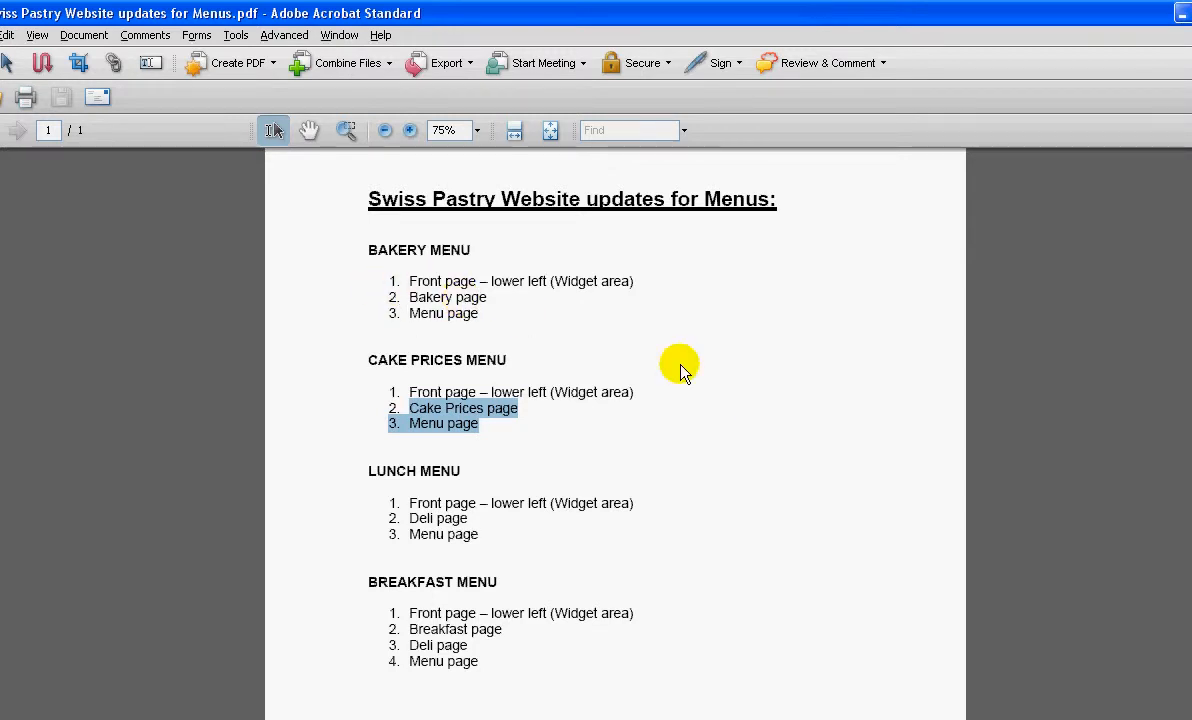
Step: Look over the Bakery Menu link in the WordPress Bakery page editor and return to the checklist in Adobe Acrobat
{"action": "key", "text": "alt+Tab"}
{"action": "scroll", "coordinate": [758, 524], "scroll_direction": "down", "scroll_amount": 6}
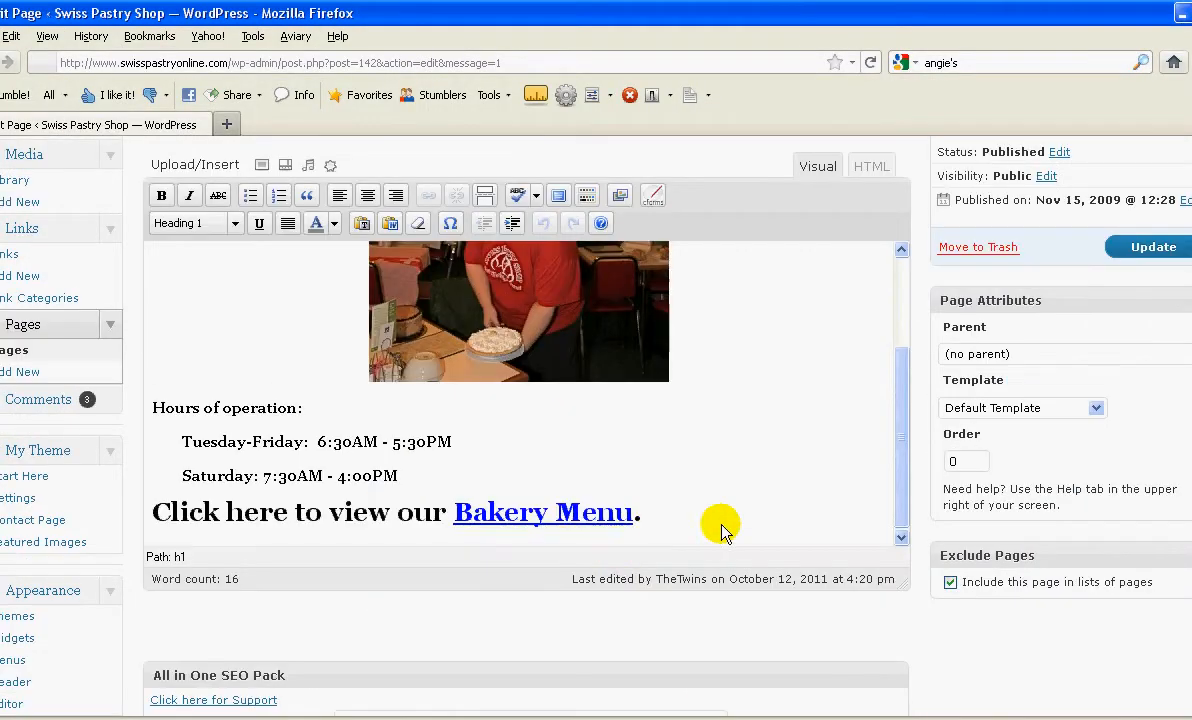
{"action": "left_click", "coordinate": [550, 512]}
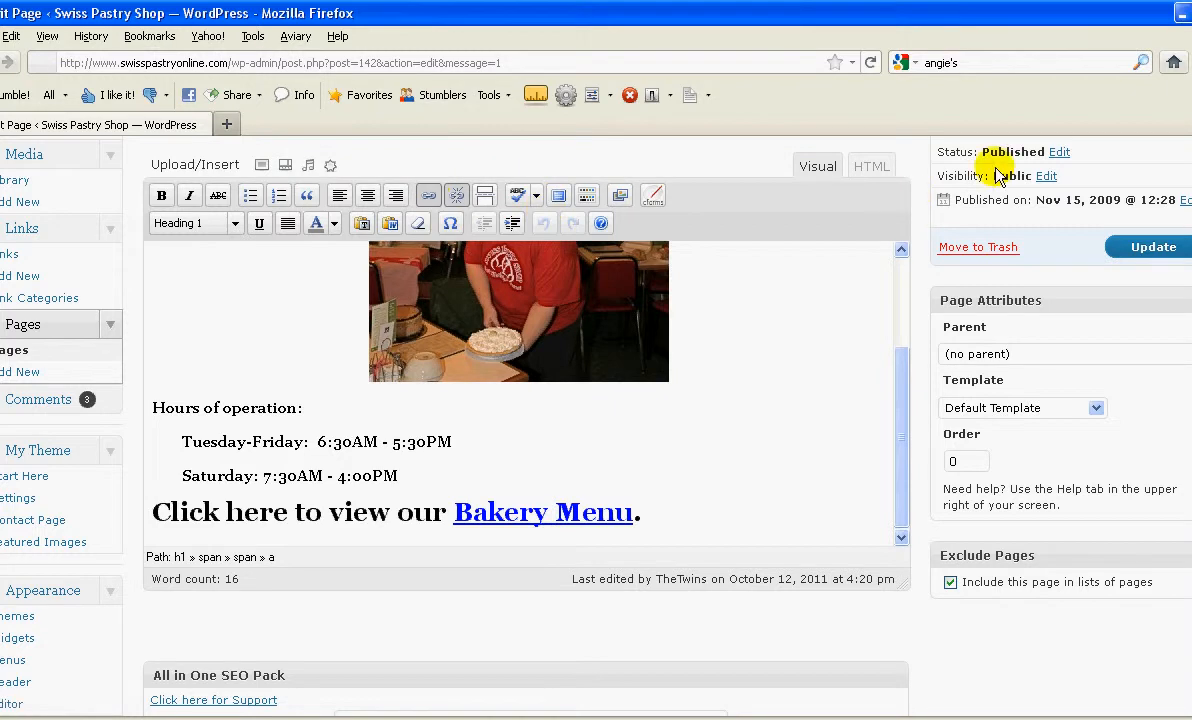
{"action": "key", "text": "alt+Tab"}
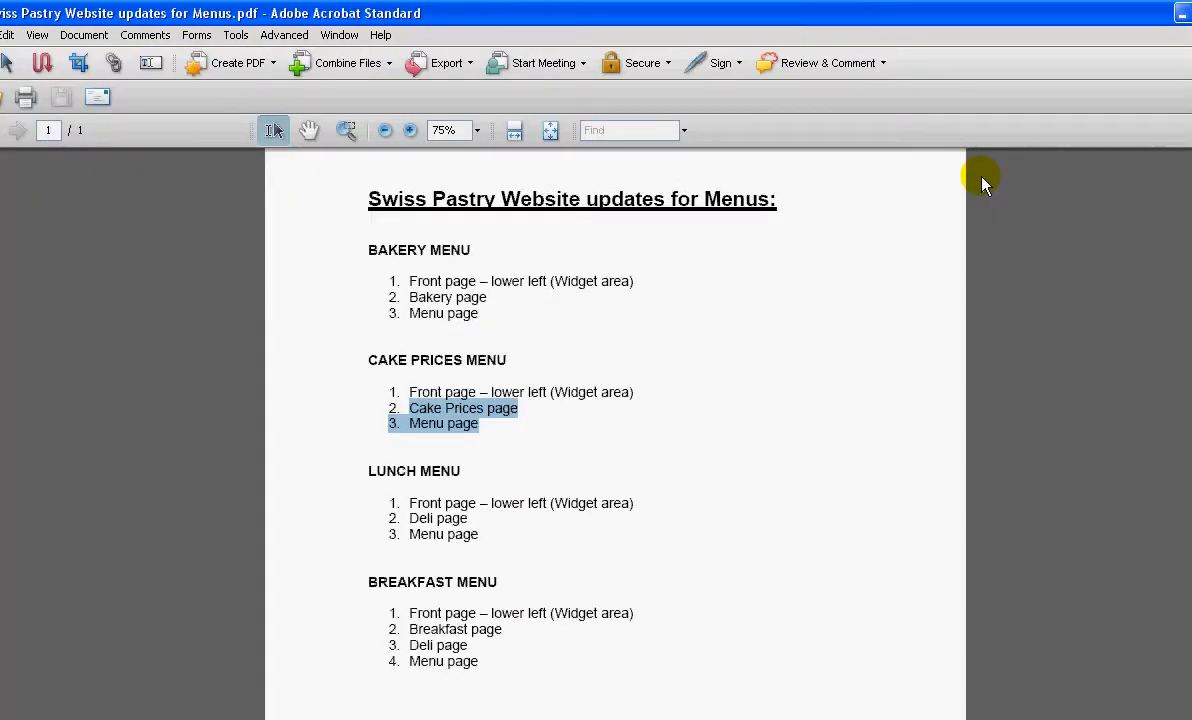